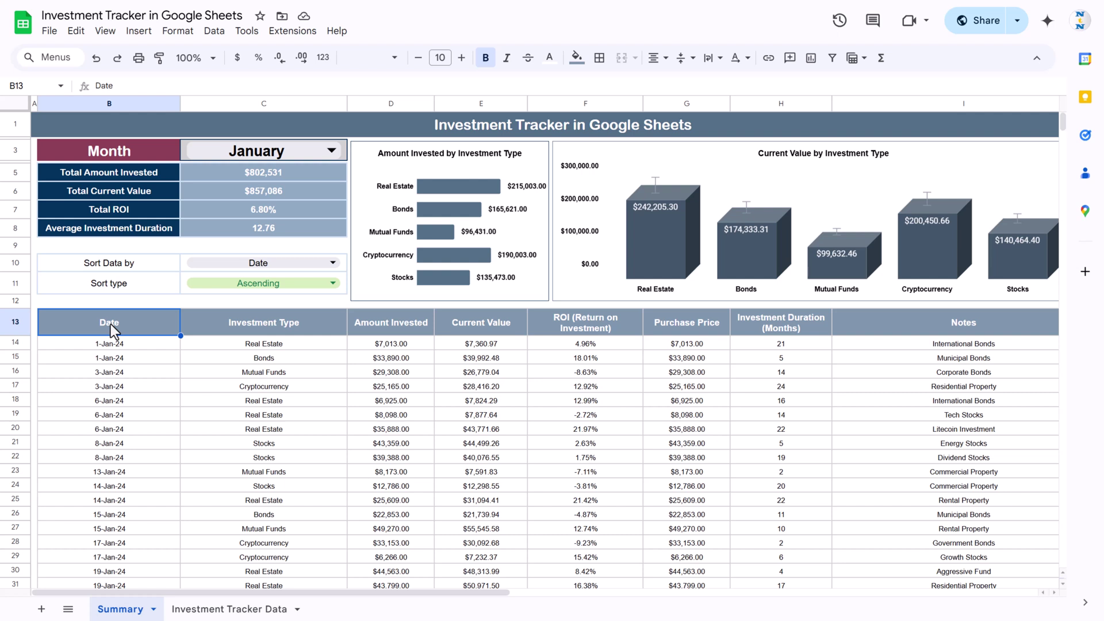
# Step: Switch the Summary month to March and review the labels of the total and average investment metrics
pyautogui.click(333, 149)
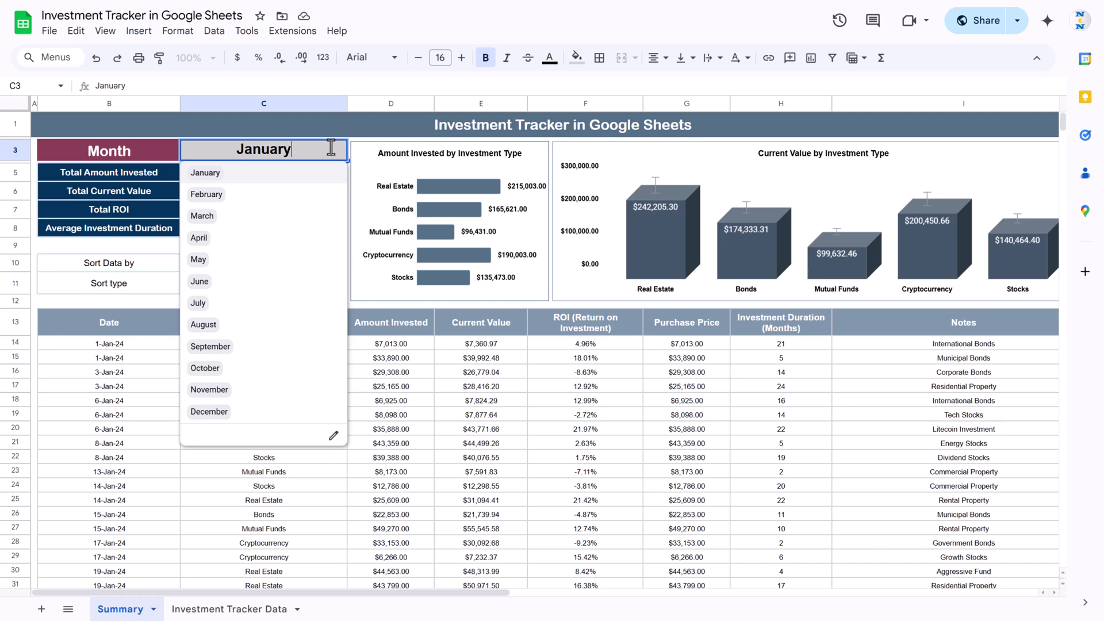
pyautogui.click(207, 220)
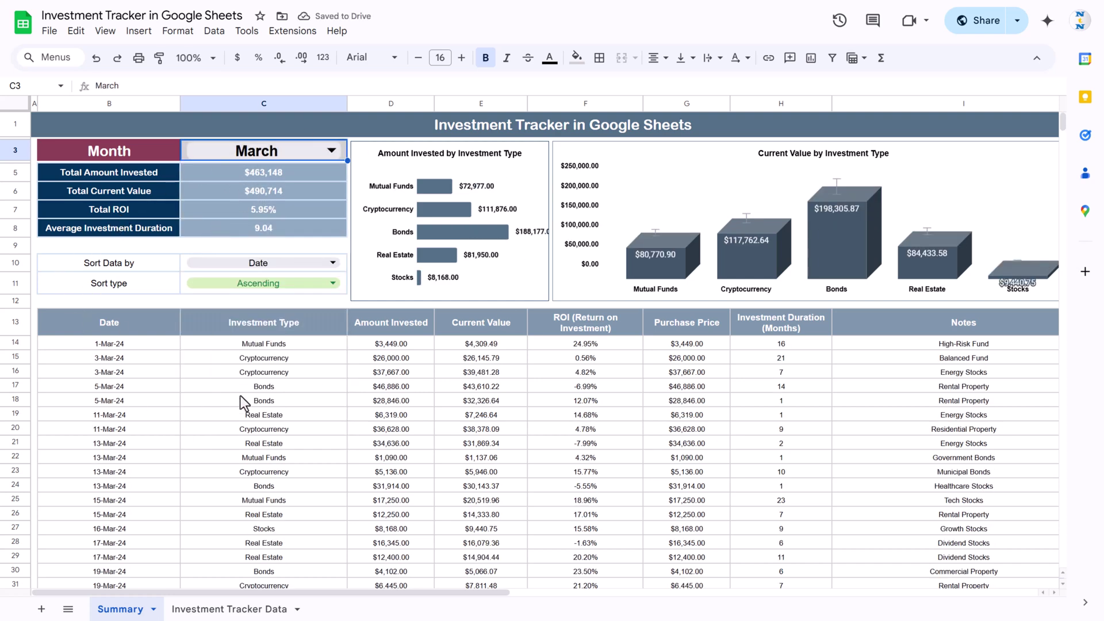
pyautogui.click(112, 174)
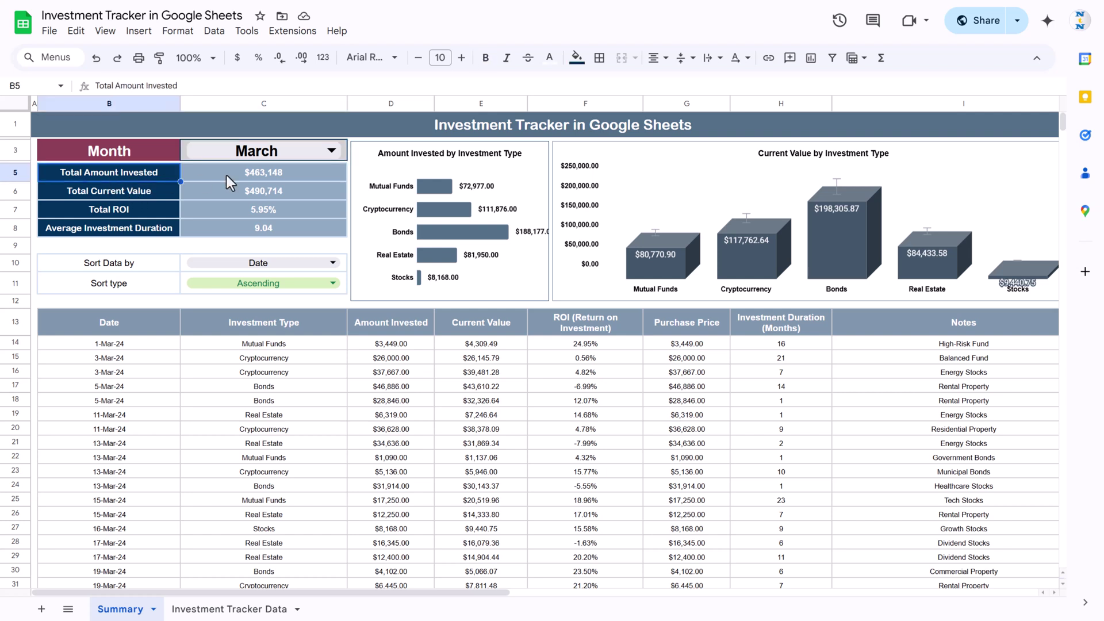
pyautogui.click(133, 191)
pyautogui.click(124, 214)
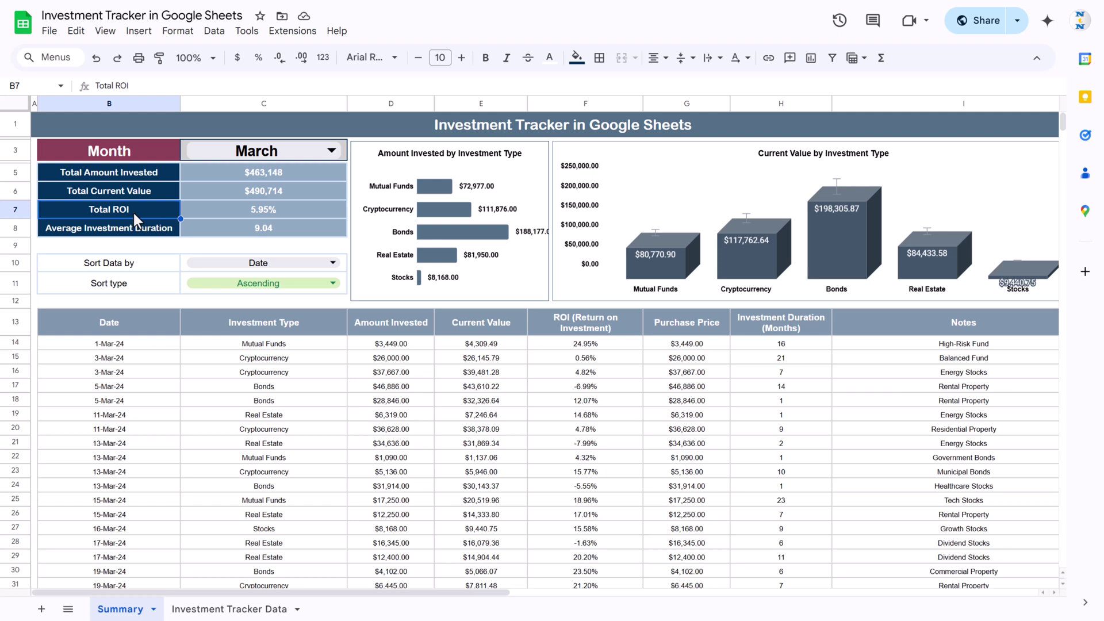
pyautogui.click(50, 233)
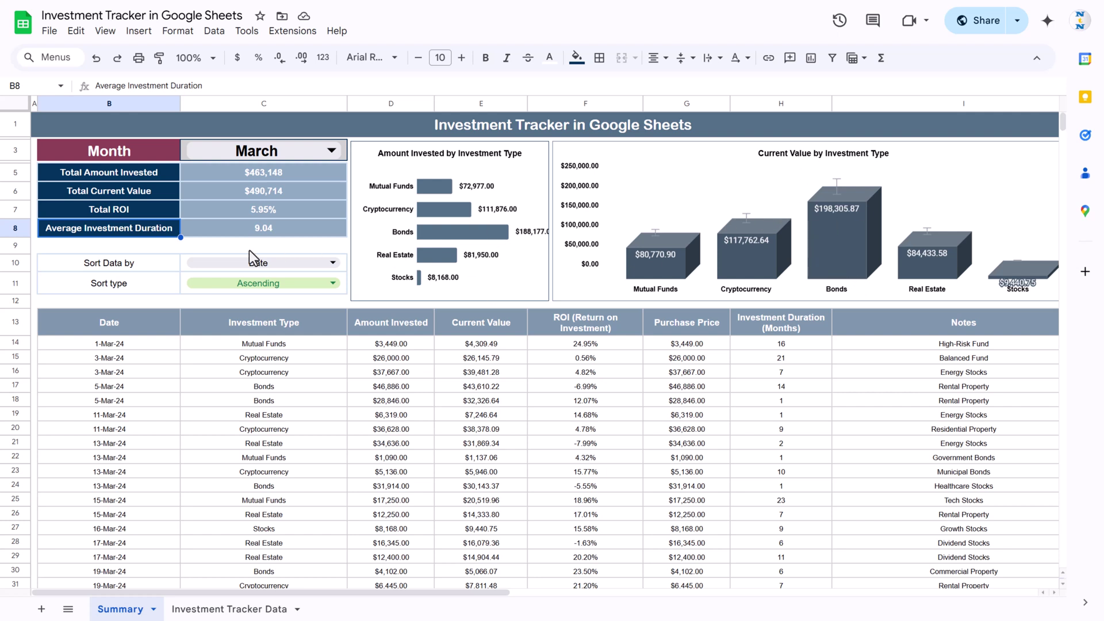
# Step: Review the Sort Data by and Sort type labels and the Date header of the table below them
pyautogui.click(133, 260)
pyautogui.click(105, 285)
pyautogui.click(129, 265)
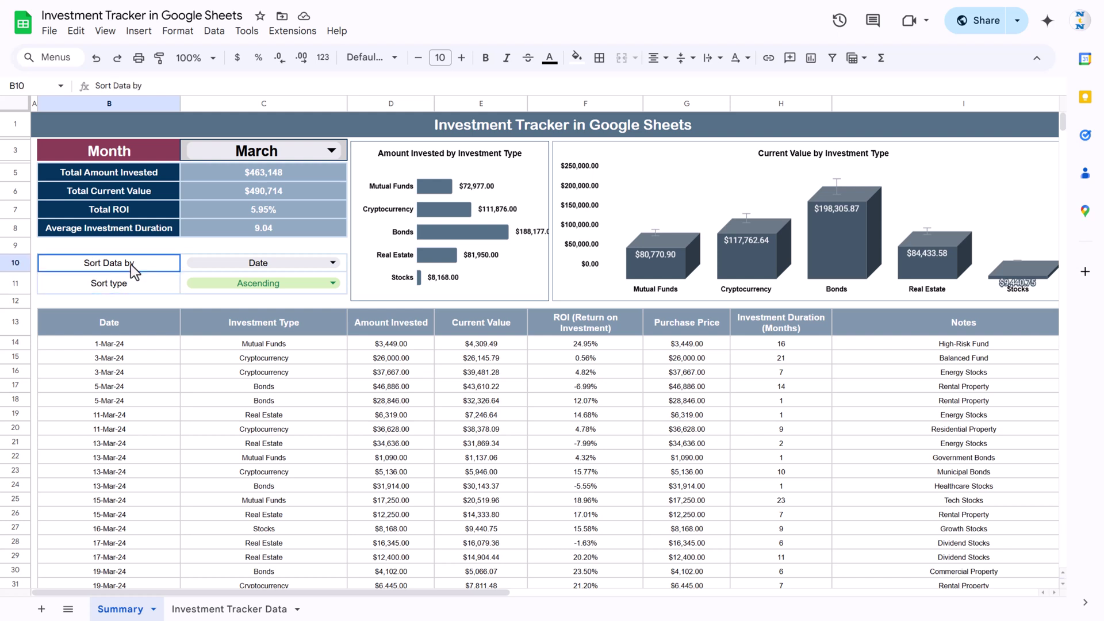
pyautogui.click(104, 286)
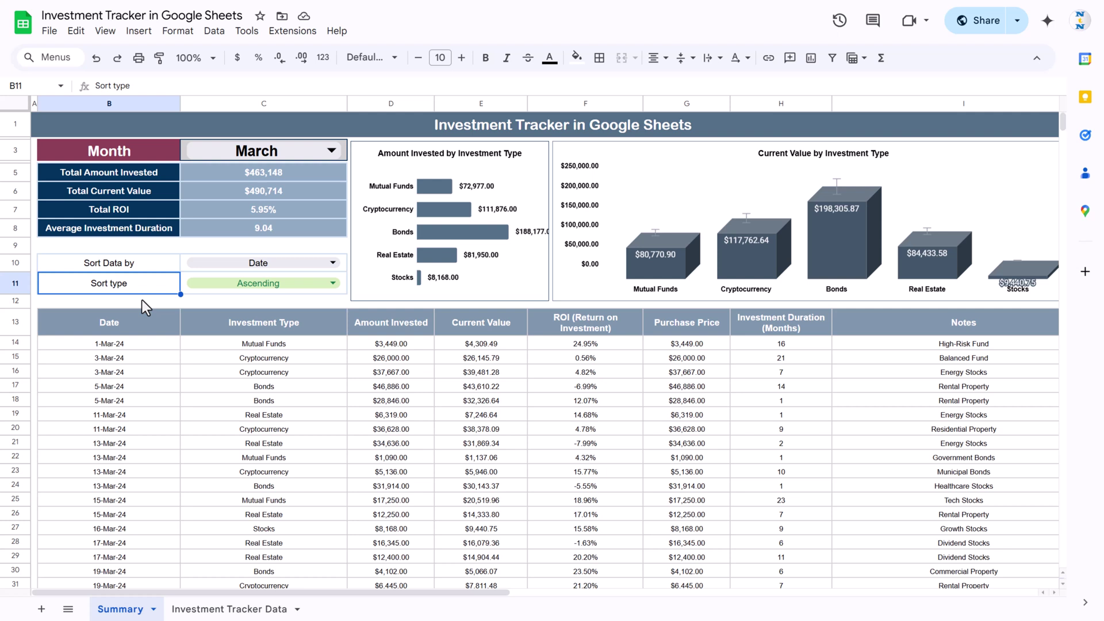
pyautogui.click(107, 321)
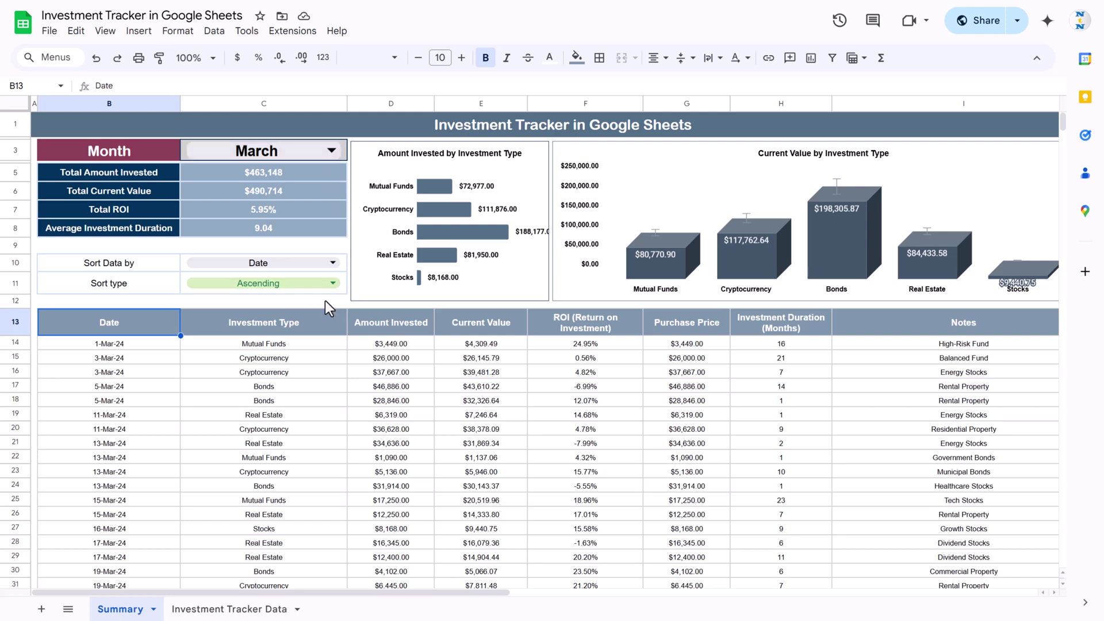
# Step: Set the Summary month to April and sort its data by Investment Type in descending order
pyautogui.click(332, 150)
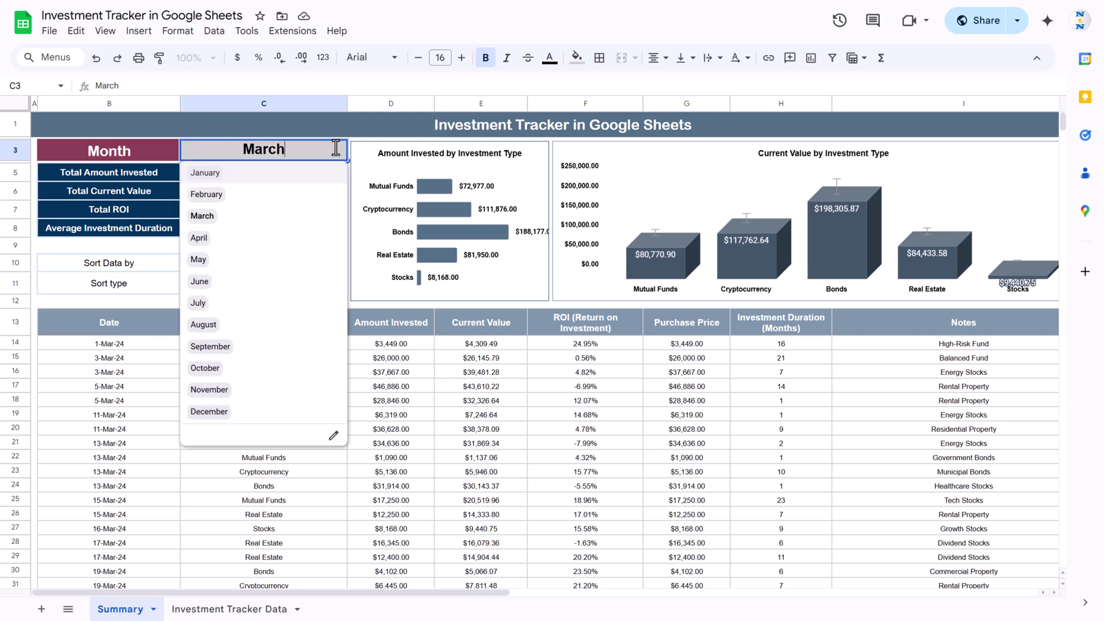
pyautogui.click(198, 238)
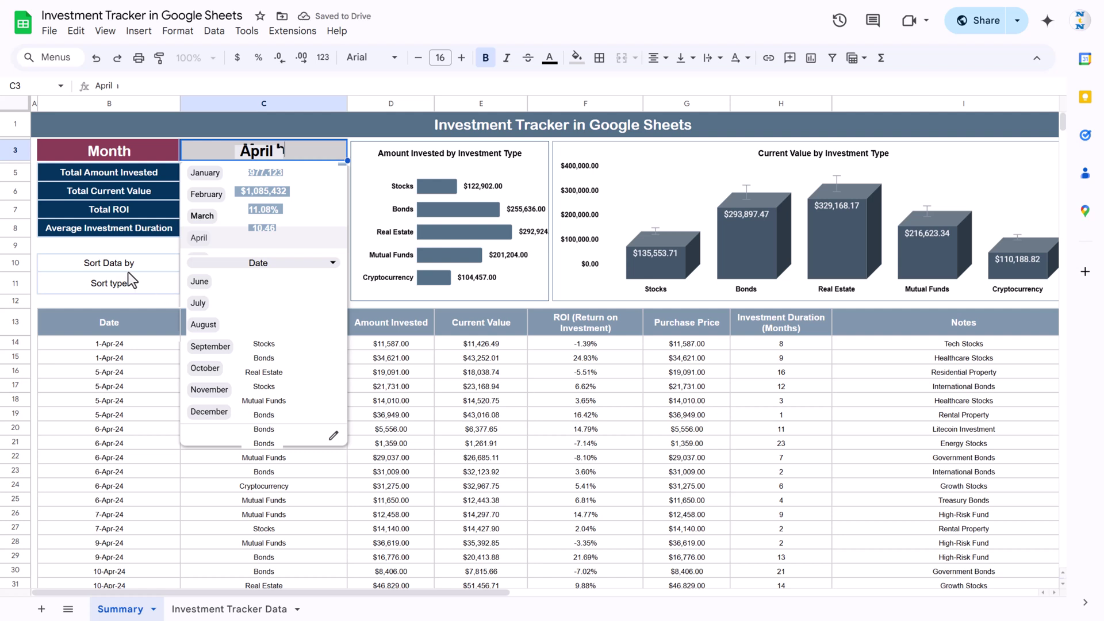
pyautogui.click(336, 264)
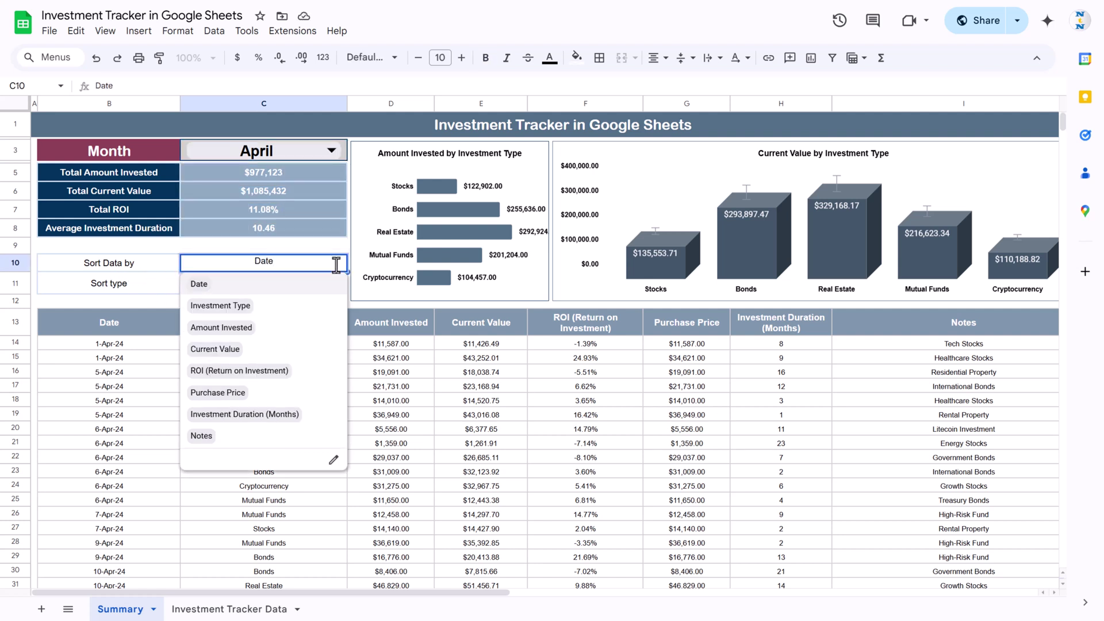
pyautogui.click(221, 307)
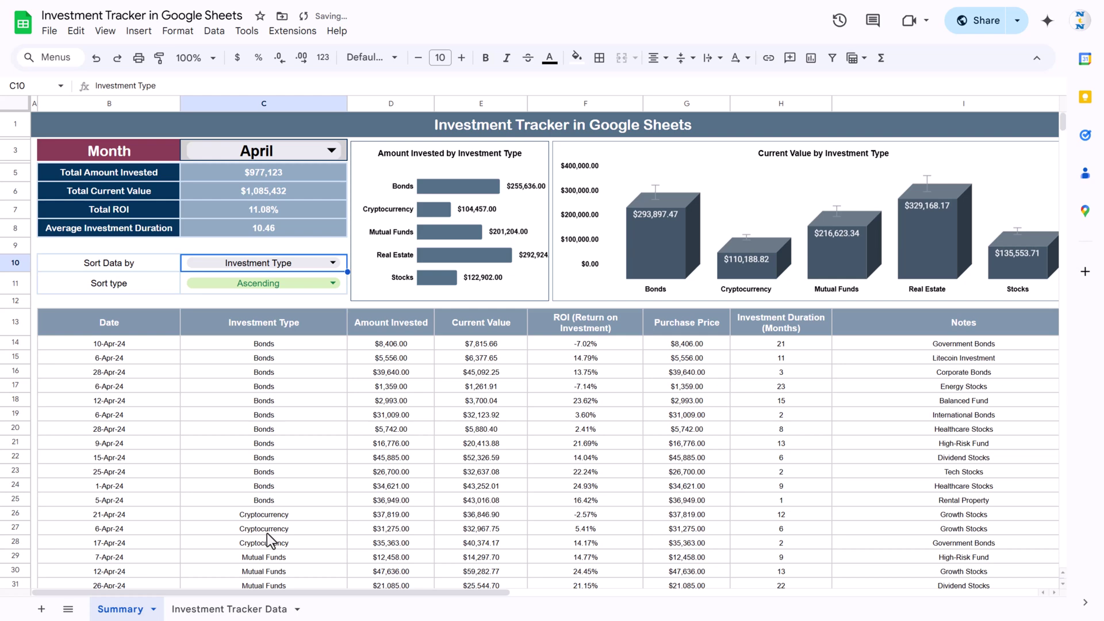
pyautogui.click(333, 283)
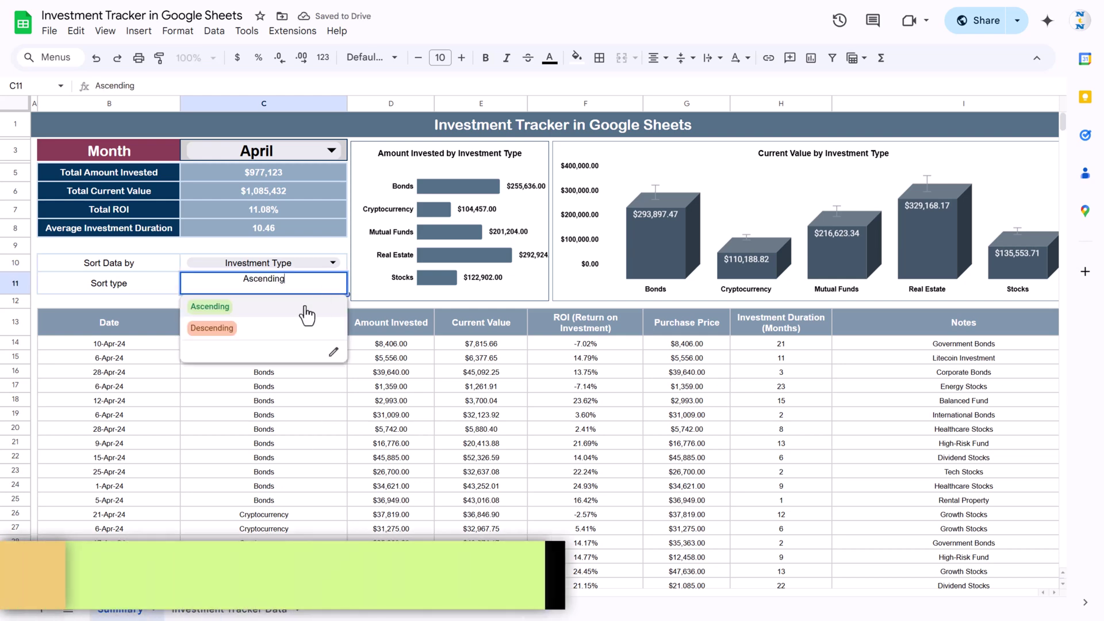
pyautogui.click(212, 329)
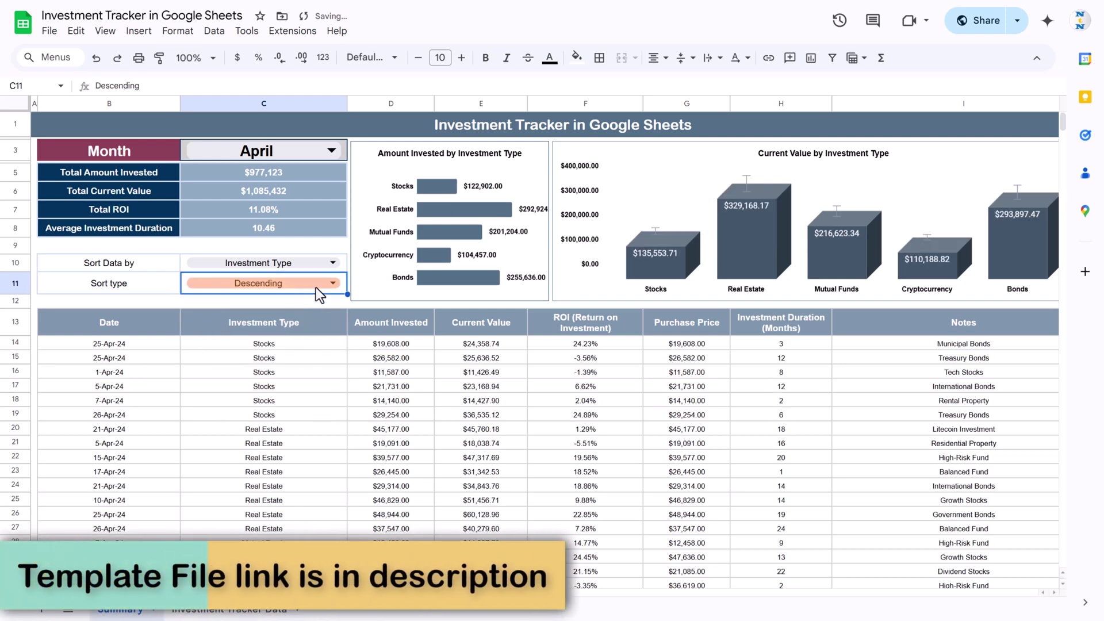
# Step: Sort the April data by Amount Invested in ascending order
pyautogui.click(333, 262)
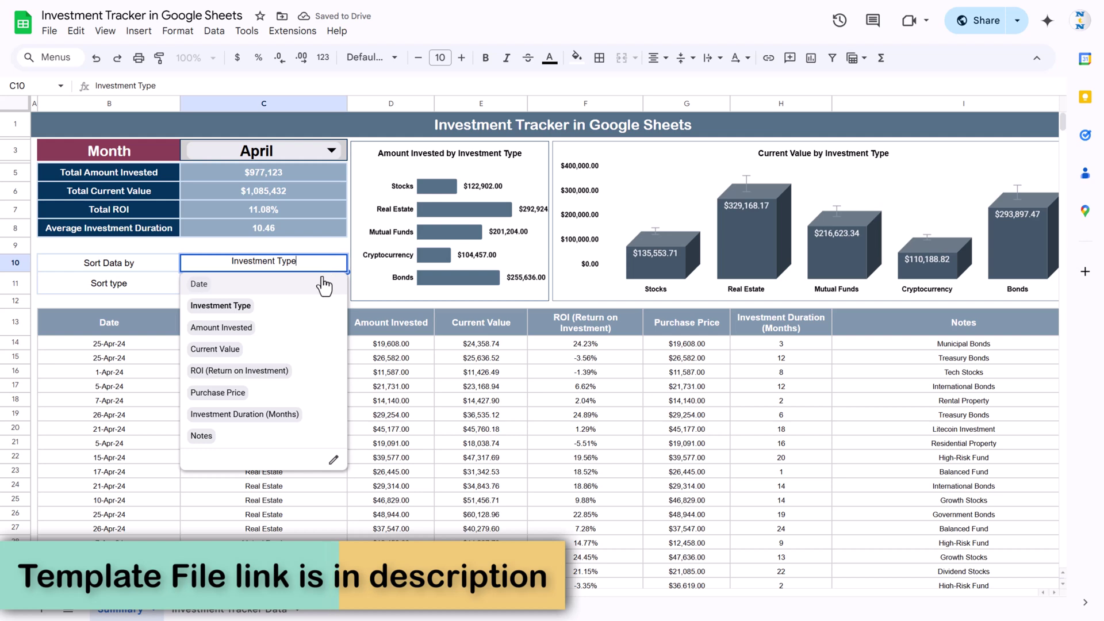
pyautogui.click(232, 333)
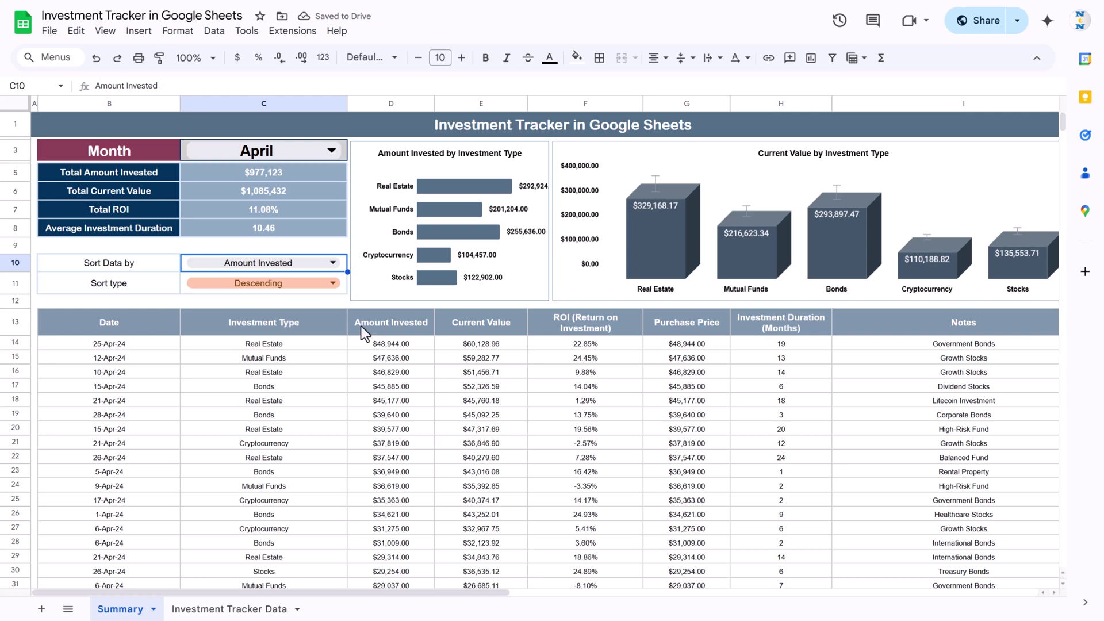
pyautogui.click(329, 283)
pyautogui.click(221, 304)
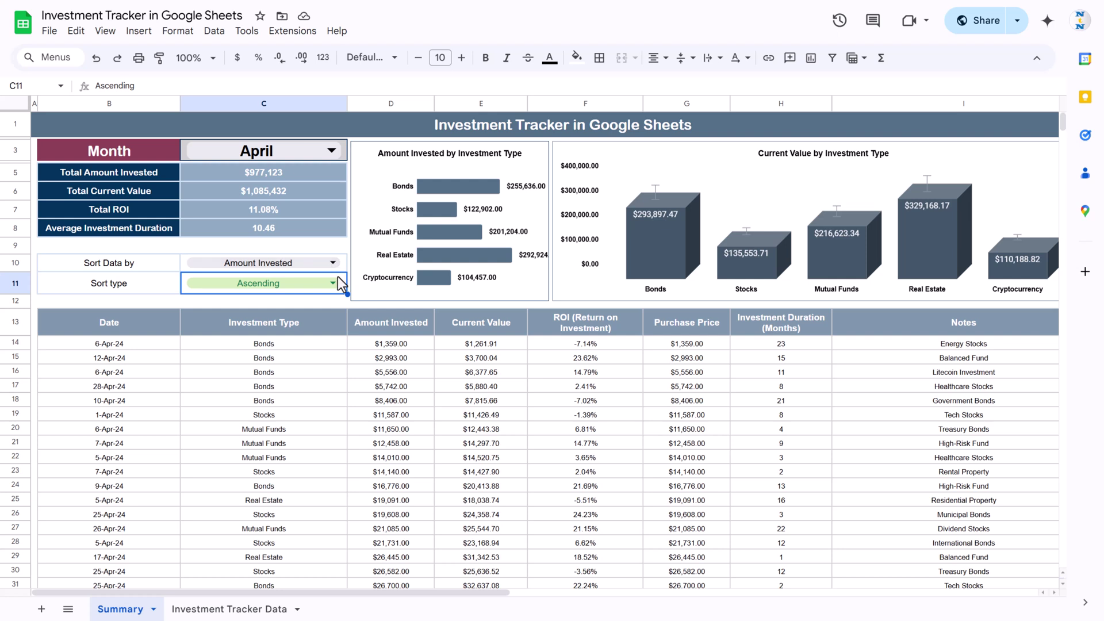
# Step: Inspect the formula in Summary cell B14, and review the column headers and investment type options on the Investment Tracker Data sheet
pyautogui.click(138, 327)
pyautogui.click(136, 344)
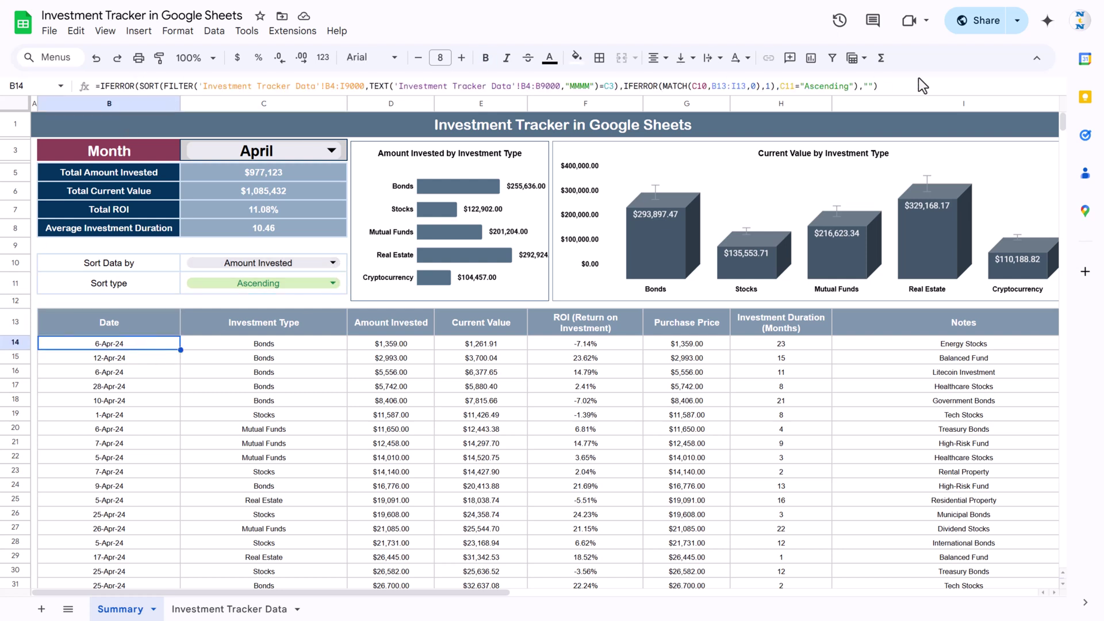
pyautogui.click(231, 609)
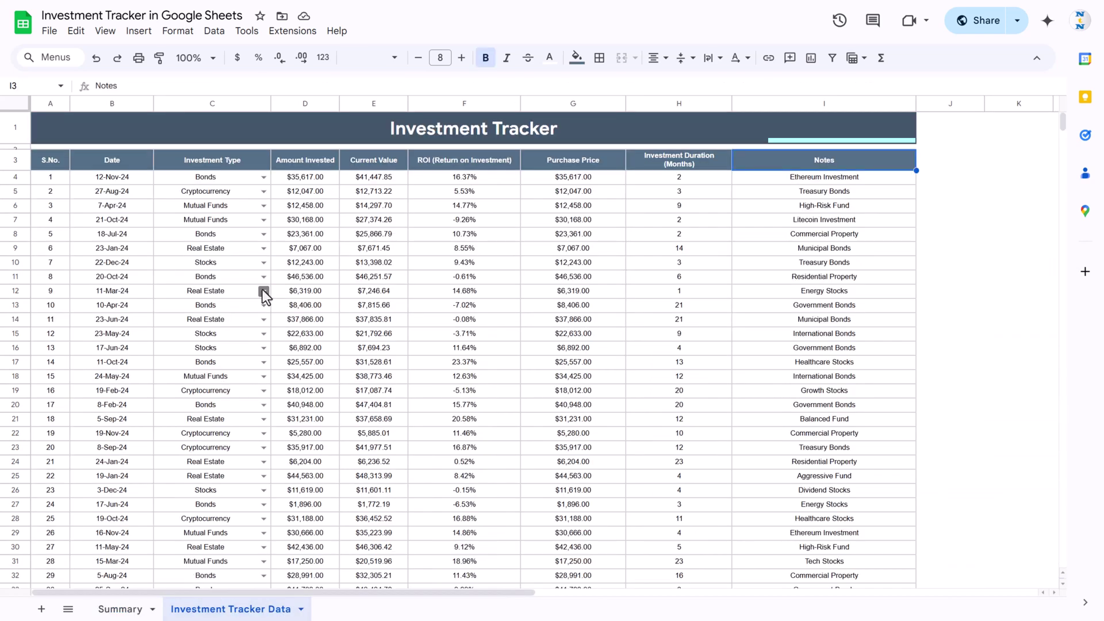
pyautogui.click(86, 163)
pyautogui.click(47, 161)
pyautogui.click(114, 161)
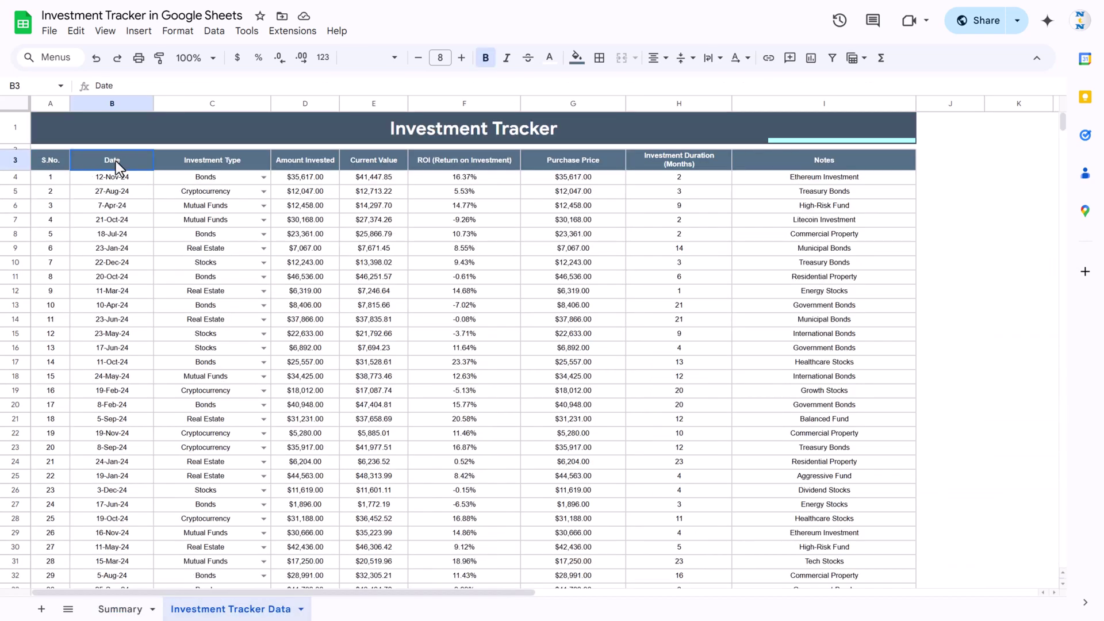
pyautogui.click(234, 160)
pyautogui.click(263, 177)
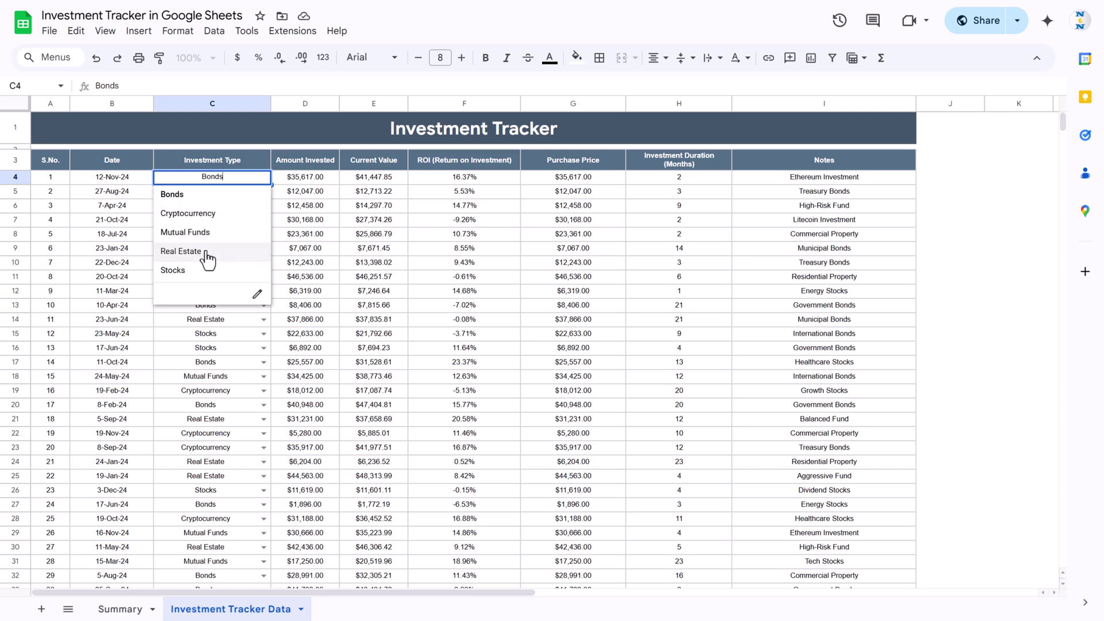
pyautogui.click(315, 163)
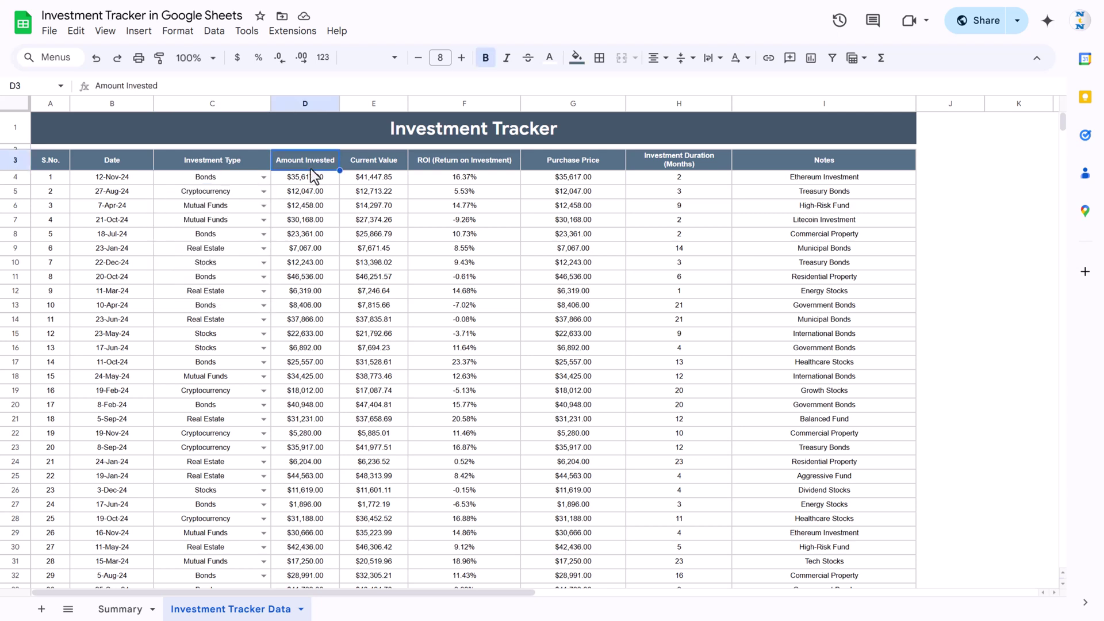
pyautogui.click(392, 164)
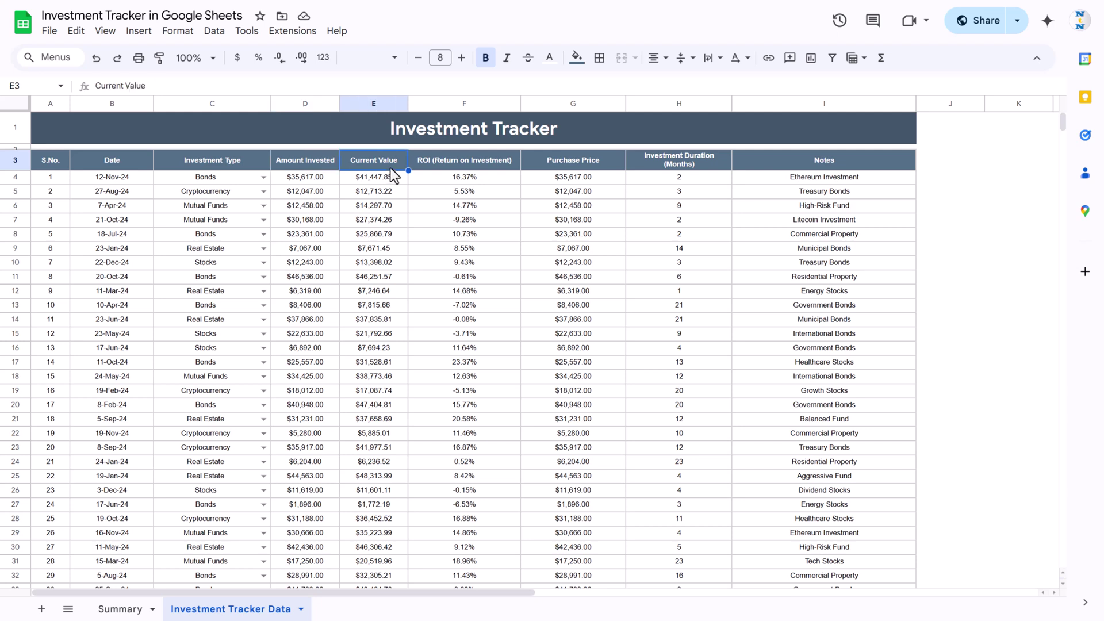
pyautogui.click(475, 163)
pyautogui.click(592, 166)
pyautogui.click(688, 166)
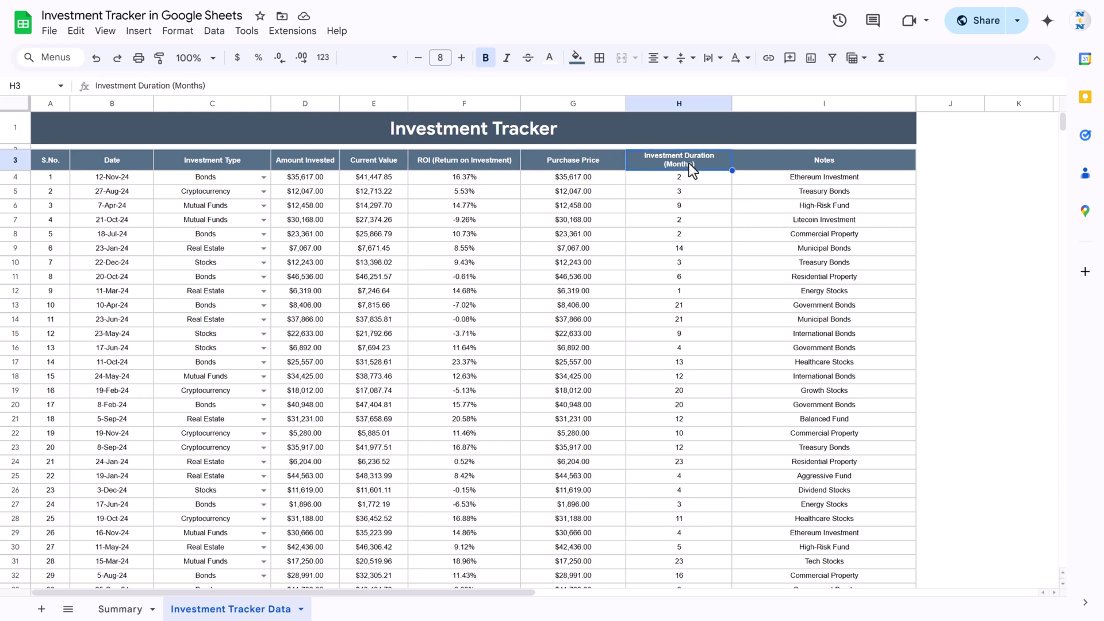
pyautogui.click(832, 164)
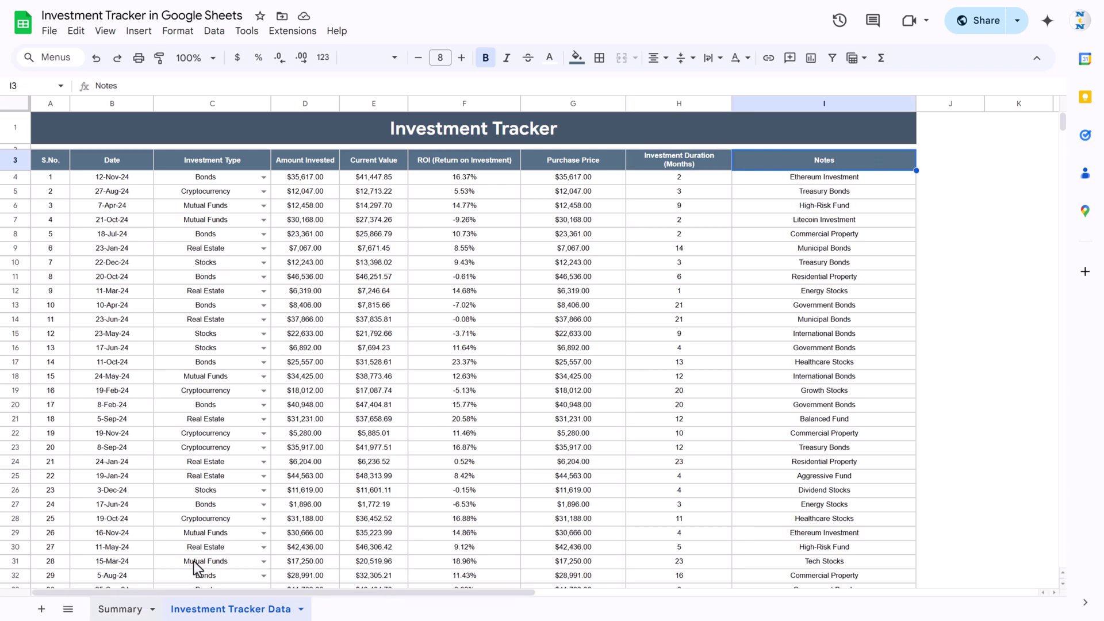
# Step: Add a sheet directly after the Summary sheet and name it New Summary
pyautogui.click(145, 608)
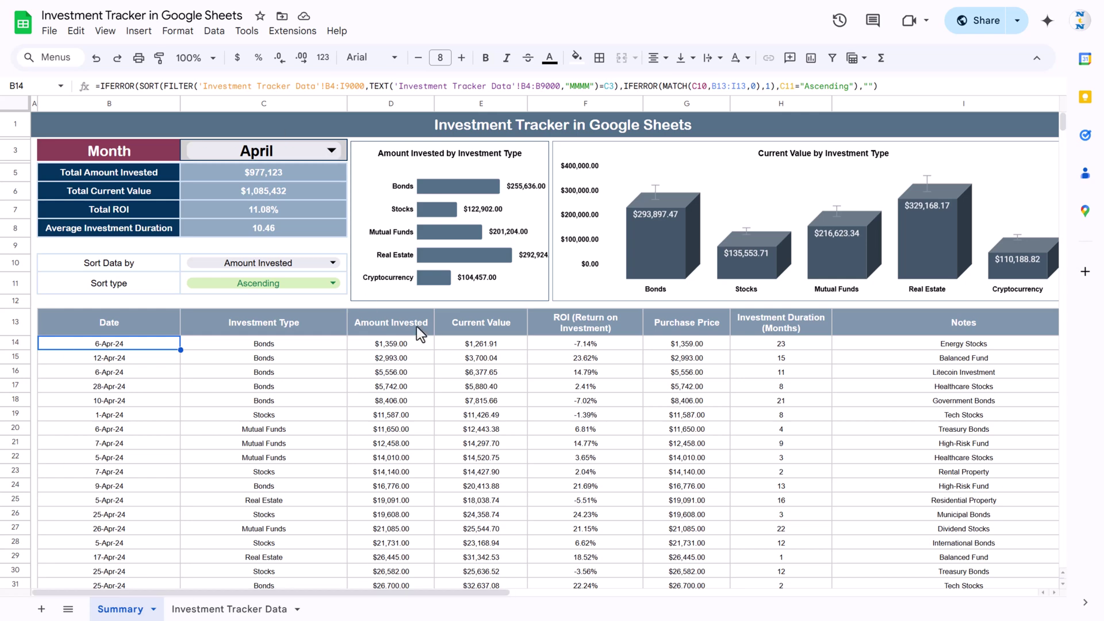
pyautogui.click(93, 324)
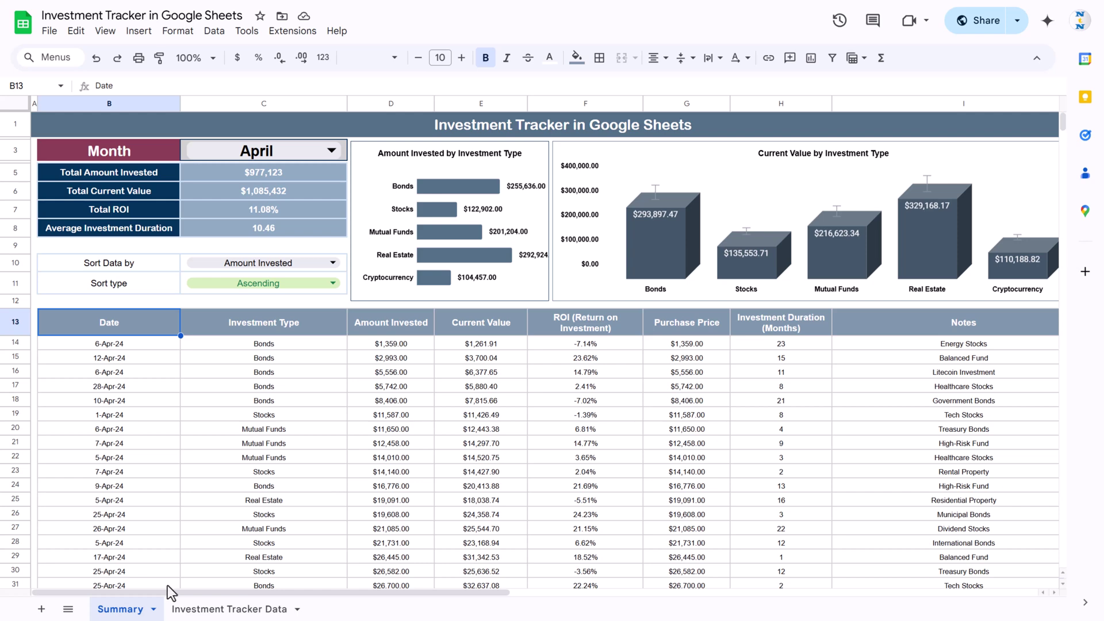
pyautogui.click(41, 609)
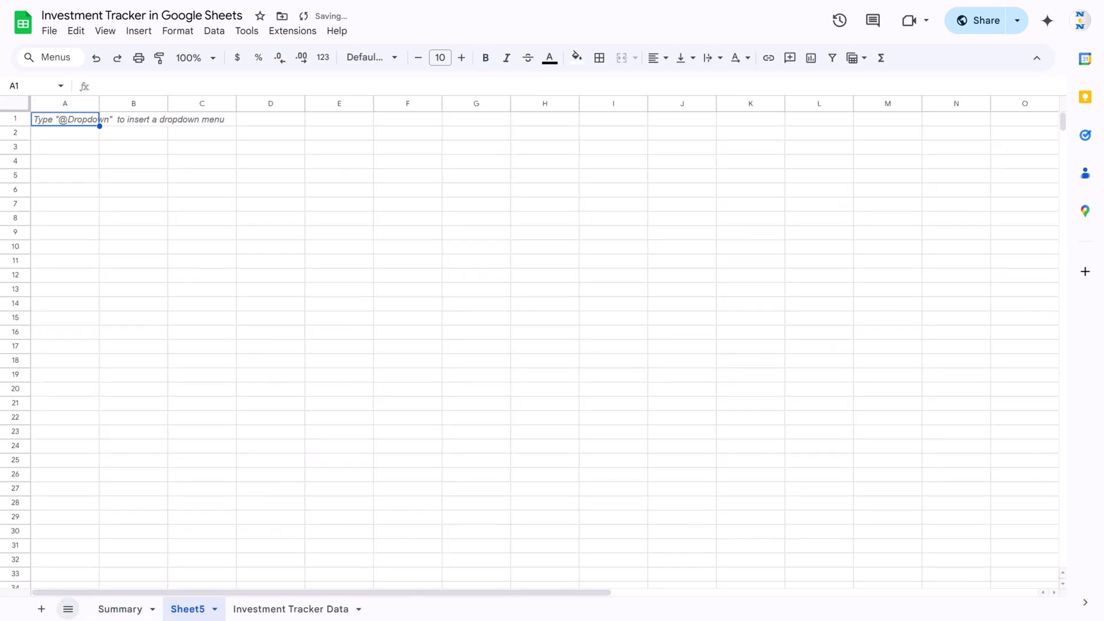
pyautogui.doubleClick(190, 609)
pyautogui.write('New ')
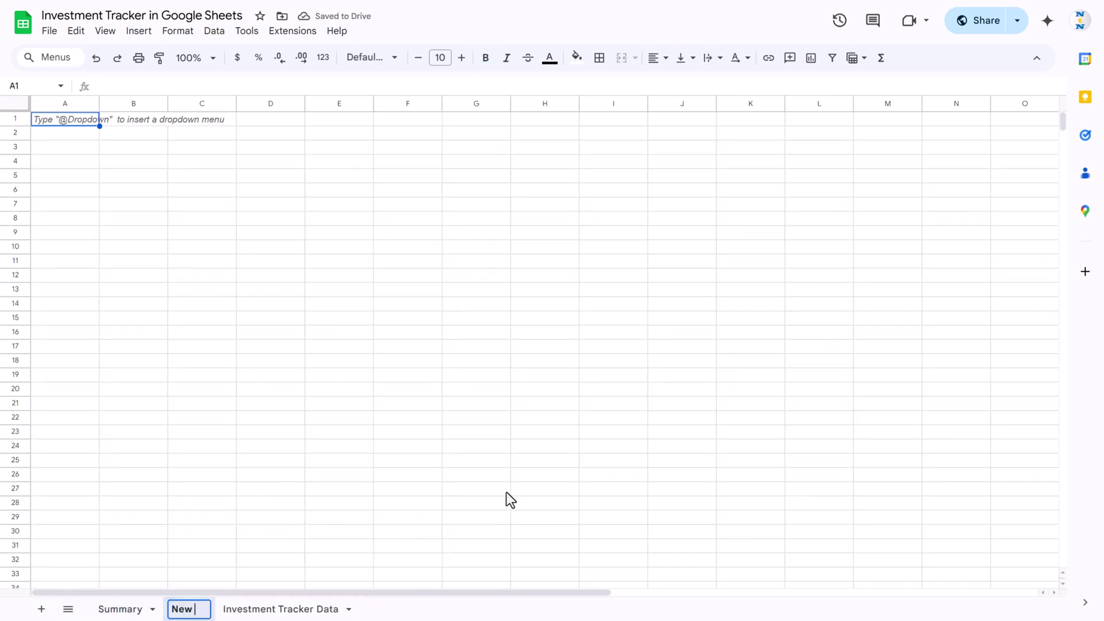
pyautogui.write('Summary')
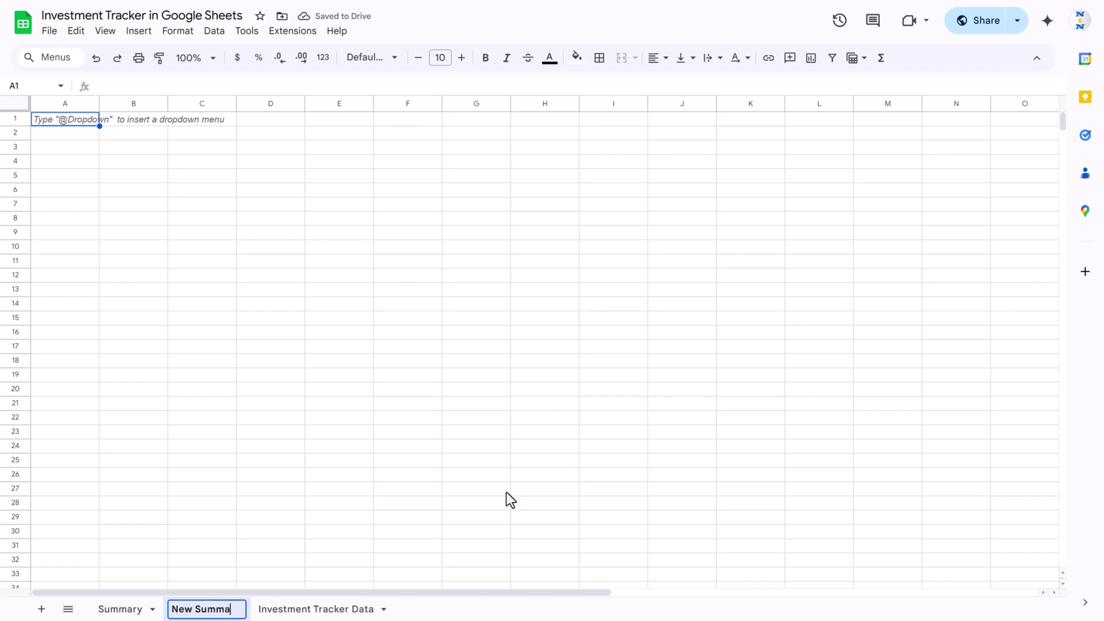
pyautogui.press('Return')
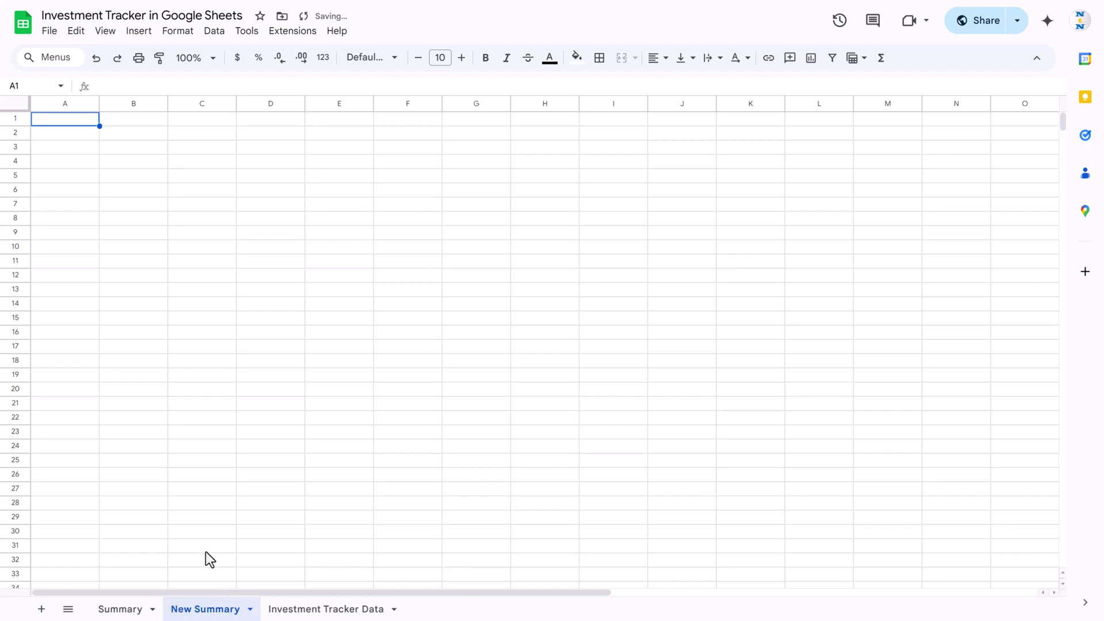
# Step: Copy the title banner "Investment Tracker in Google Sheets" from the Summary sheet into row 1 of New Summary, starting at A1
pyautogui.click(119, 610)
pyautogui.click(492, 120)
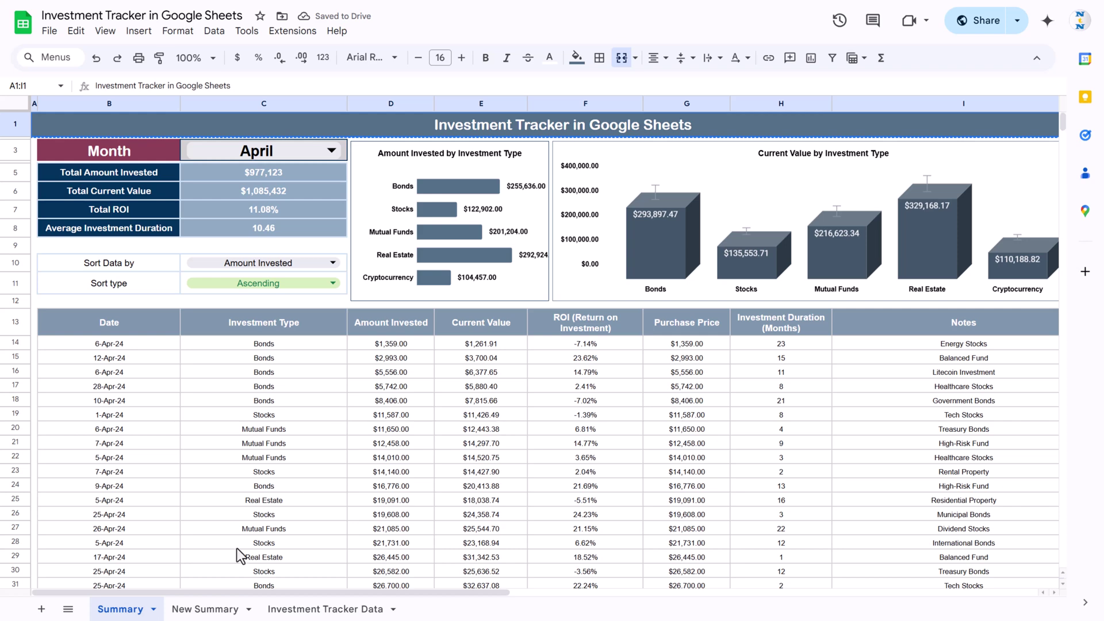
pyautogui.click(206, 609)
pyautogui.write('Investment Tracker in Google Sheets')
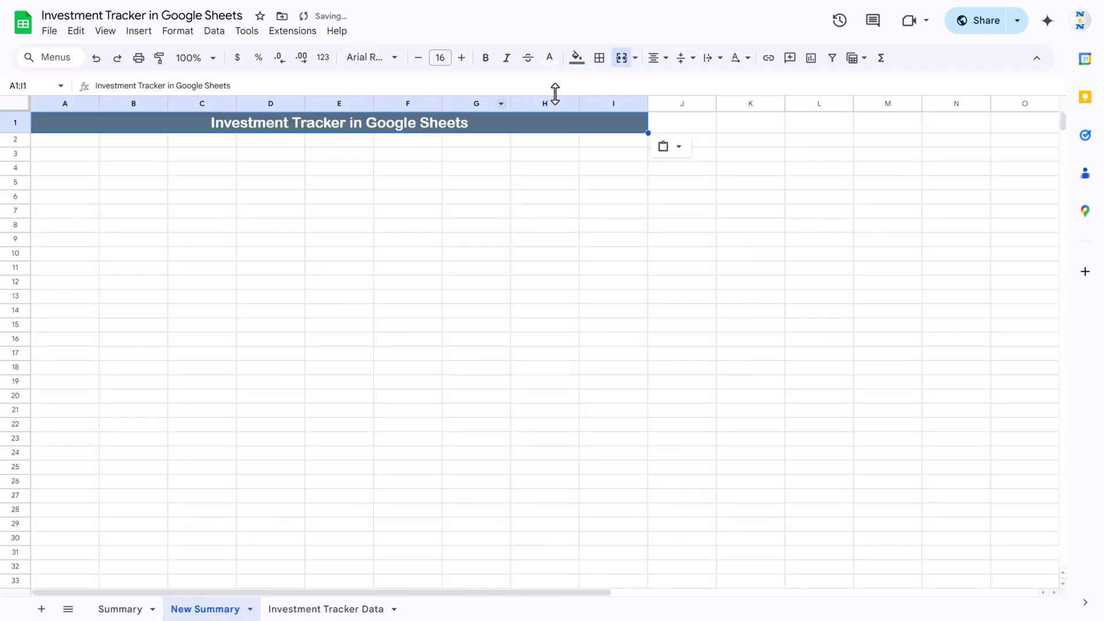
# Step: Review the list items in the data validation rule of the Month dropdown in Summary cell C3
pyautogui.click(120, 609)
pyautogui.click(97, 153)
pyautogui.press('Escape')
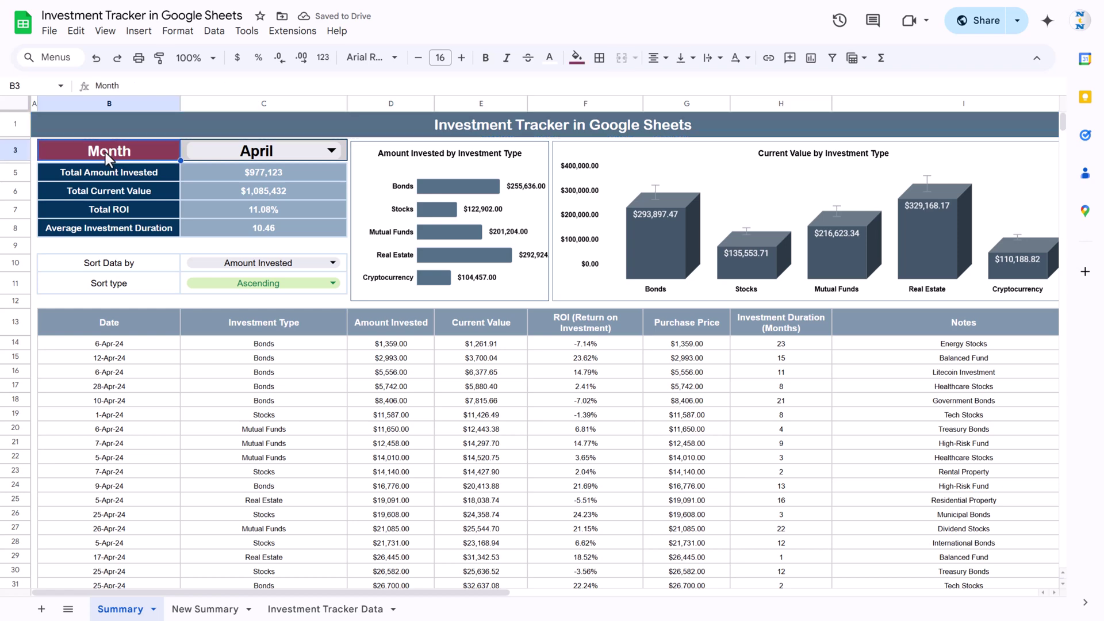
pyautogui.click(330, 148)
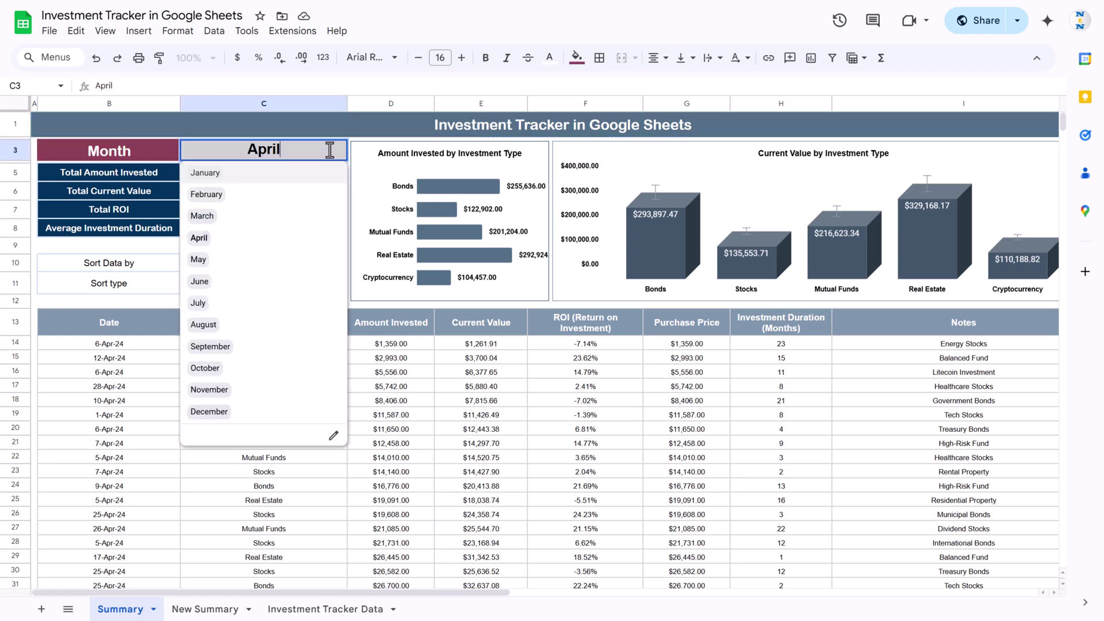
pyautogui.click(364, 433)
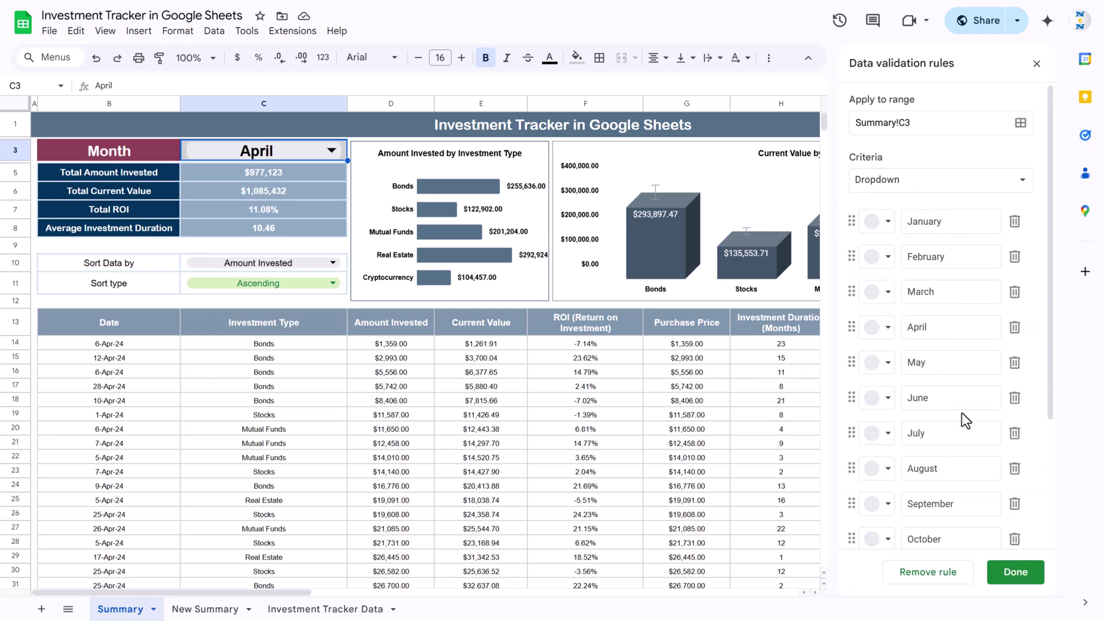
pyautogui.scroll(-3, 962, 413)
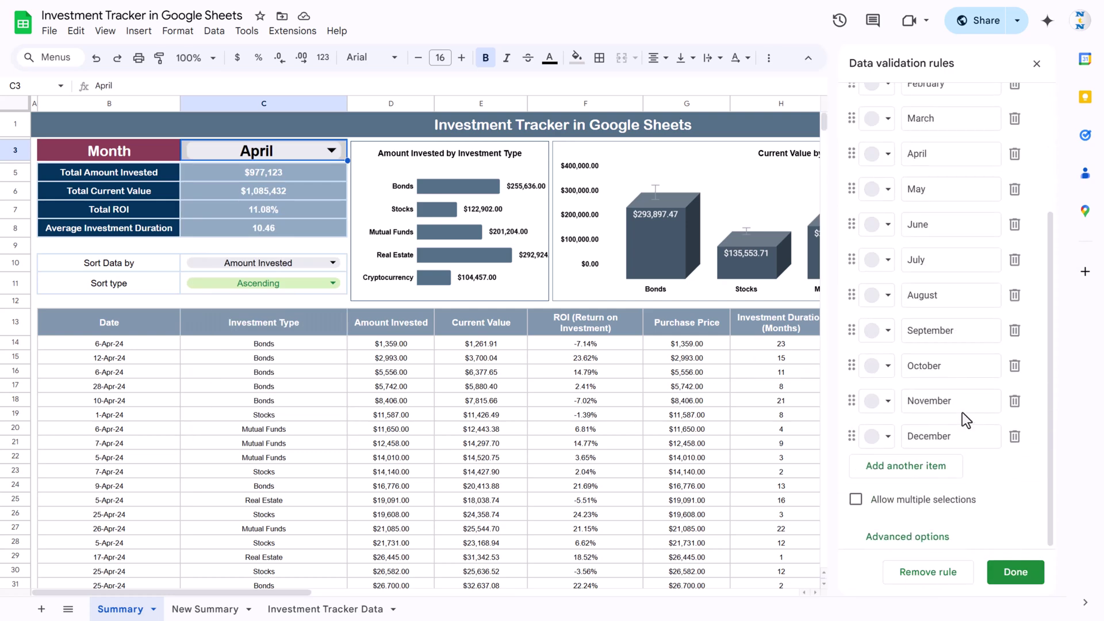
pyautogui.click(1037, 63)
# Step: Copy the Month label and its dropdown from Summary B3:C3 into New Summary, starting at B3
pyautogui.click(130, 157)
pyautogui.keyDown('shift'); pyautogui.click(292, 154); pyautogui.keyUp('shift')
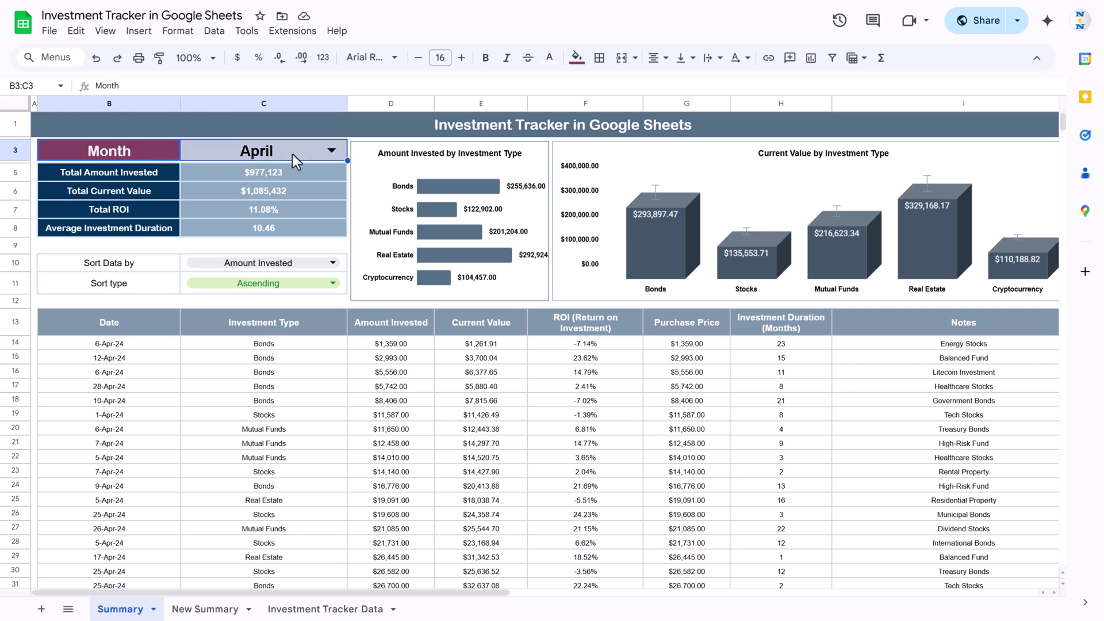
pyautogui.click(224, 613)
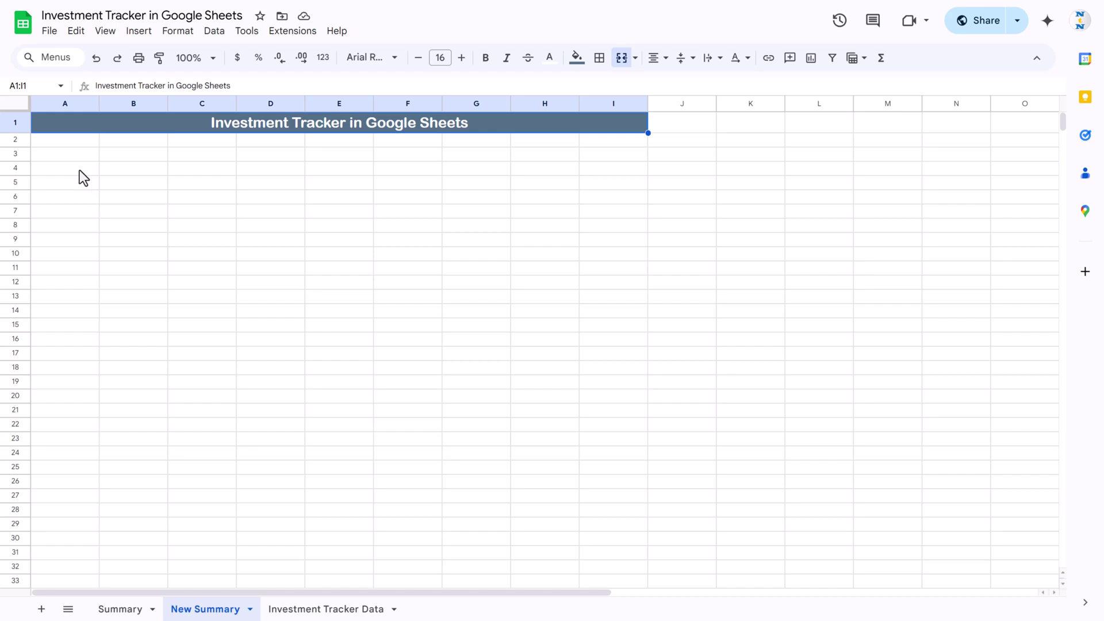
pyautogui.click(138, 608)
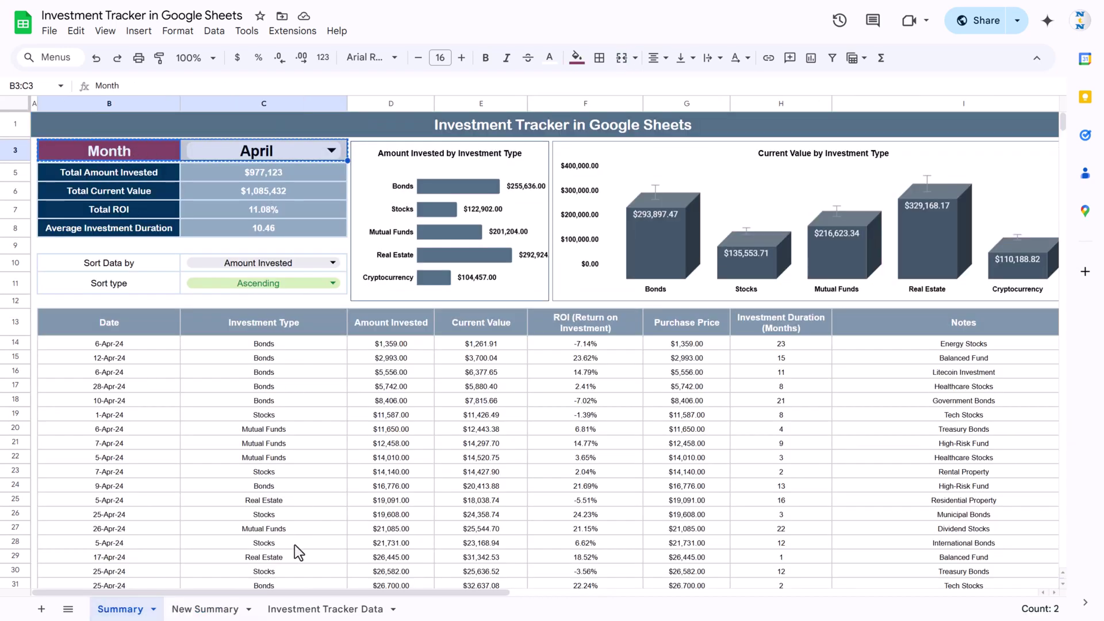
pyautogui.click(213, 609)
pyautogui.click(137, 157)
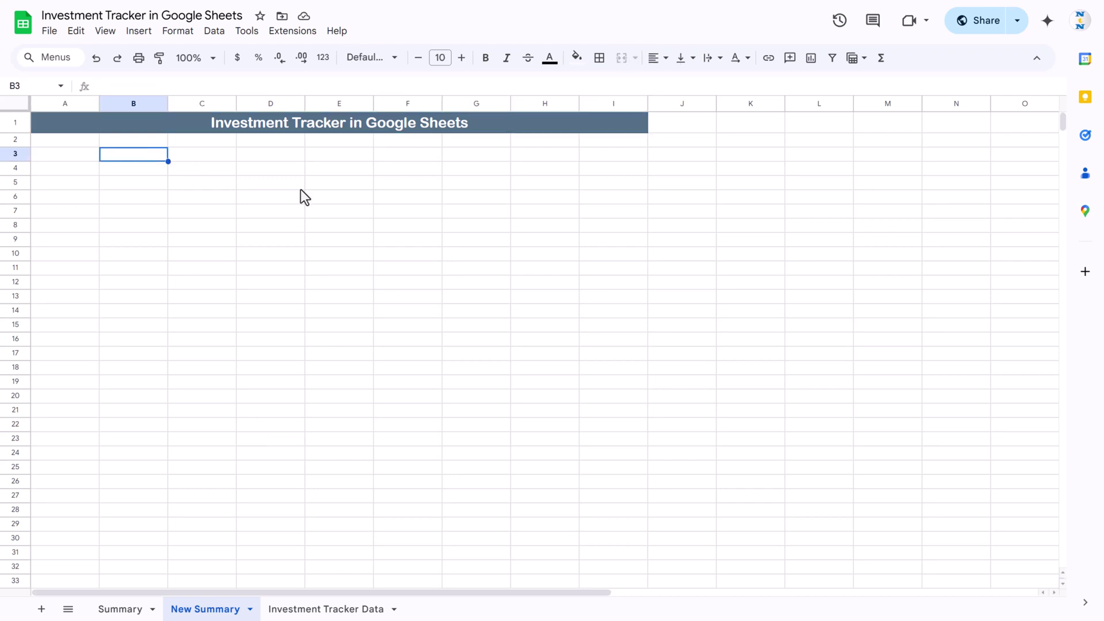
pyautogui.hotkey('ctrl', 'v')
pyautogui.click(288, 247)
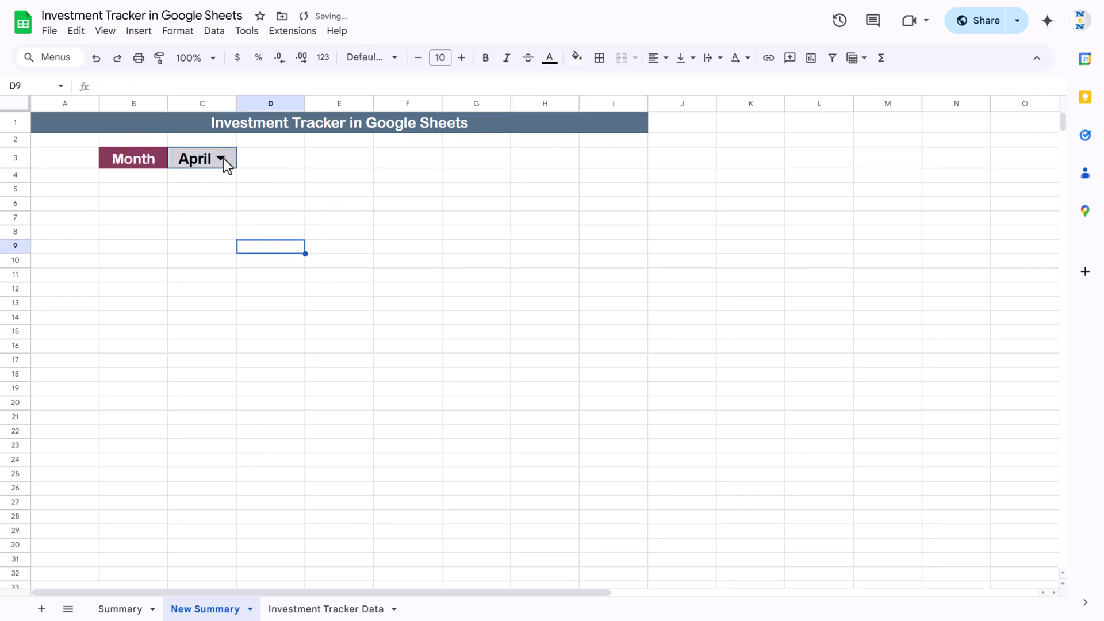
pyautogui.click(224, 158)
pyautogui.press('Escape')
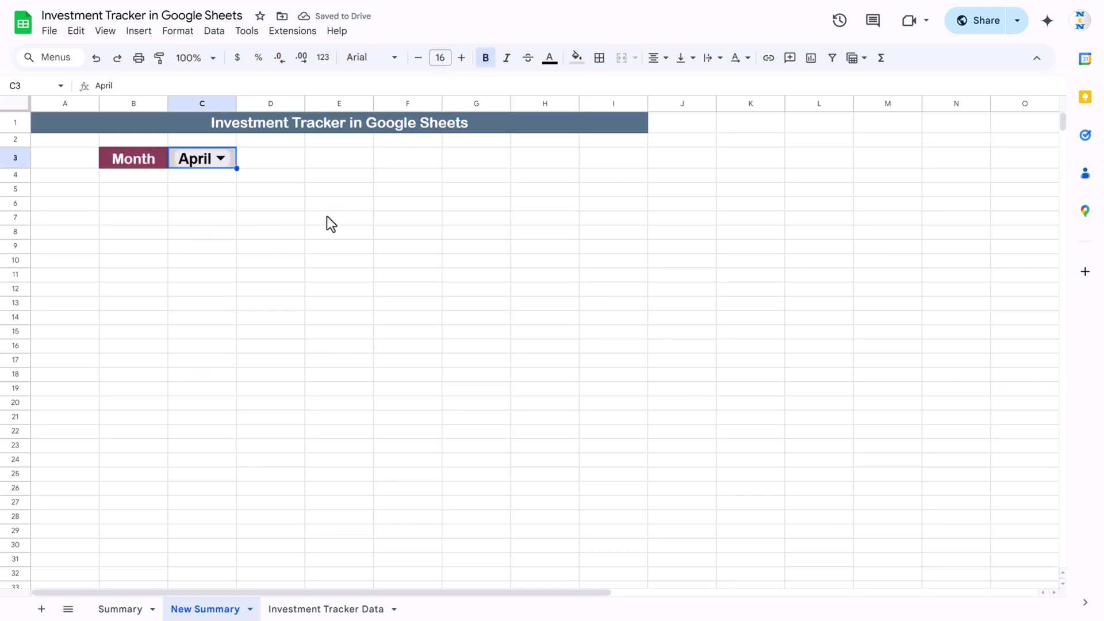
# Step: Create a sample dropdown in New Summary cell C5 with the items Jan and Feb
pyautogui.click(202, 190)
pyautogui.rightClick(207, 191)
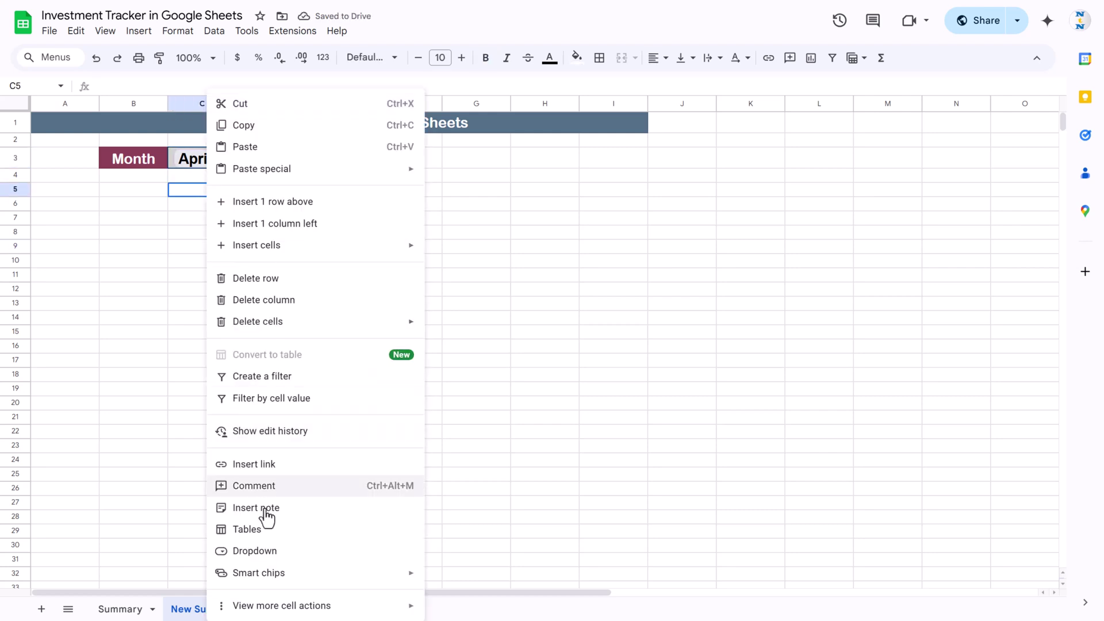
pyautogui.click(256, 551)
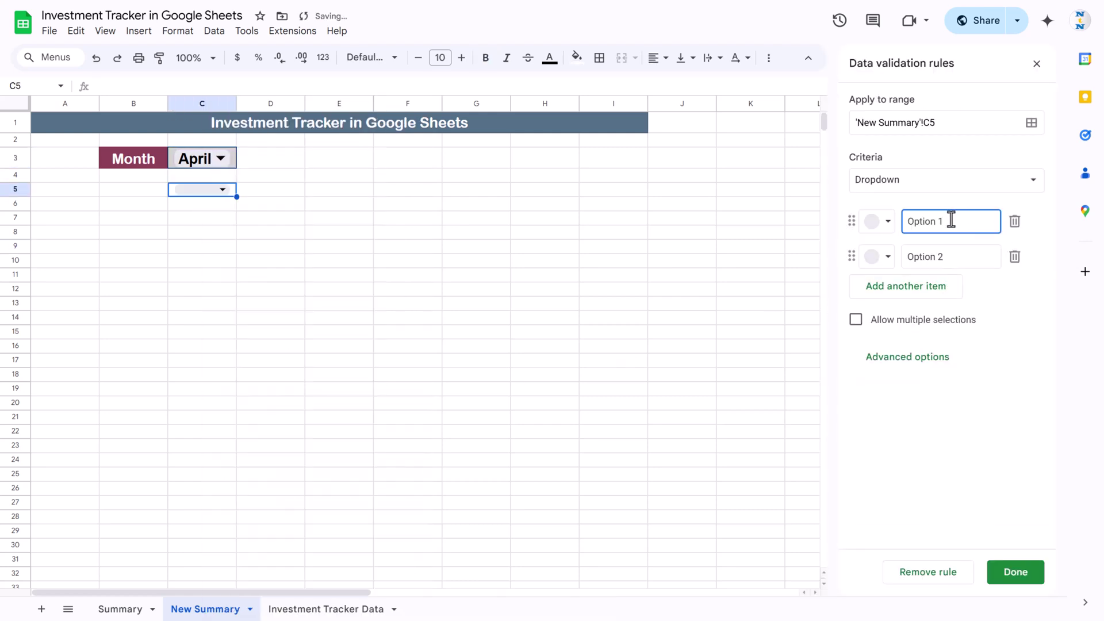
pyautogui.write('Jan')
pyautogui.press('Tab')
pyautogui.click(968, 255)
pyautogui.write('Feb')
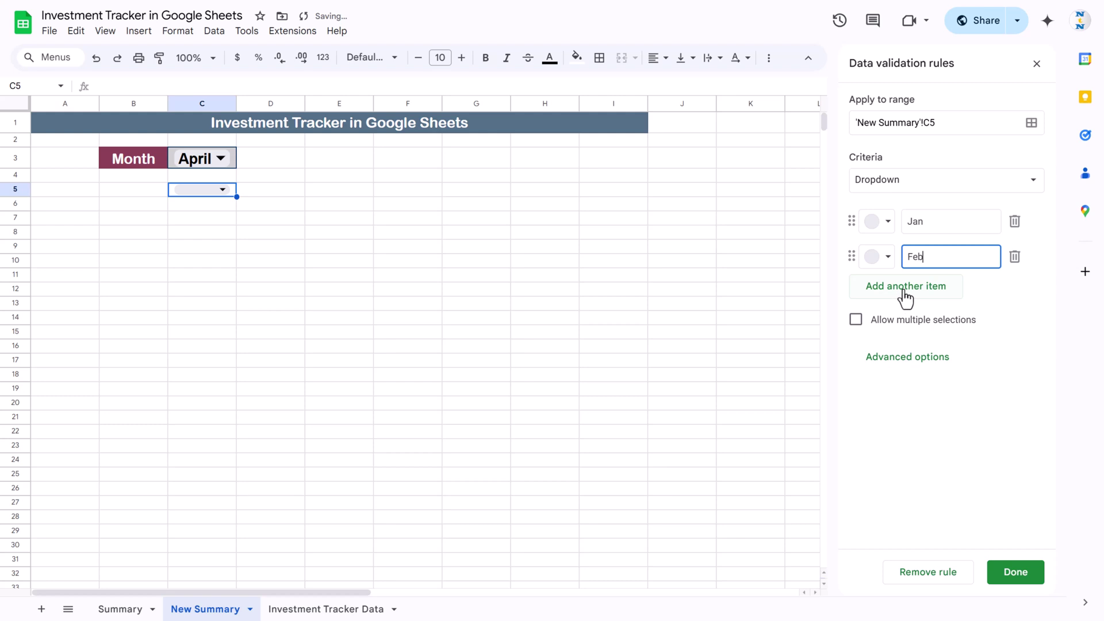
pyautogui.click(904, 288)
pyautogui.click(1016, 572)
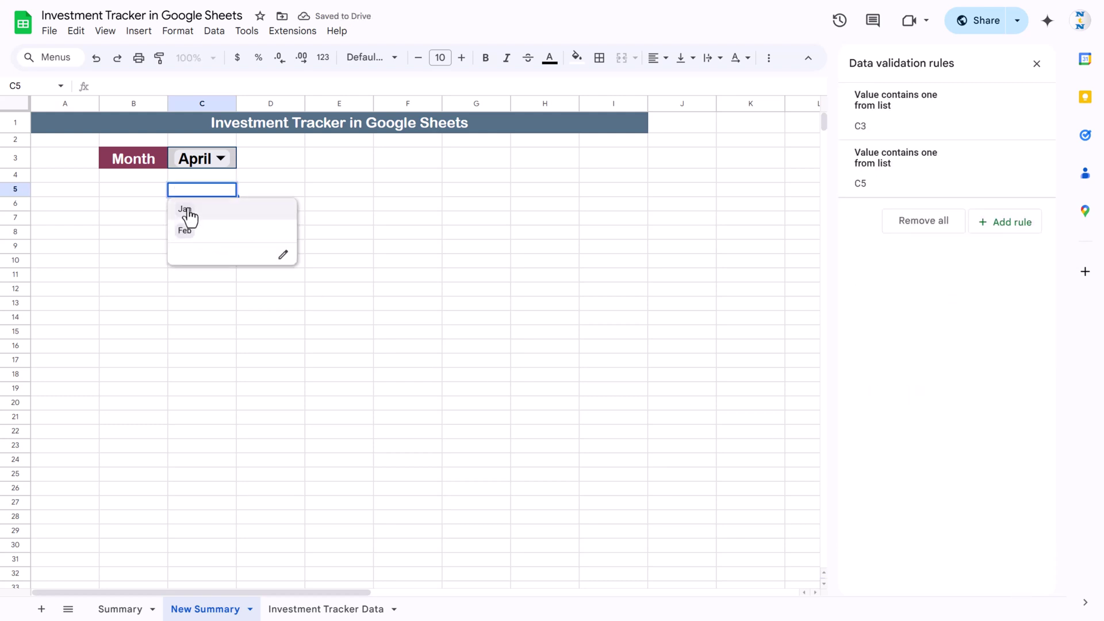
# Step: Delete the sample dropdown from cell C5 and close the data validation rules
pyautogui.press('Escape')
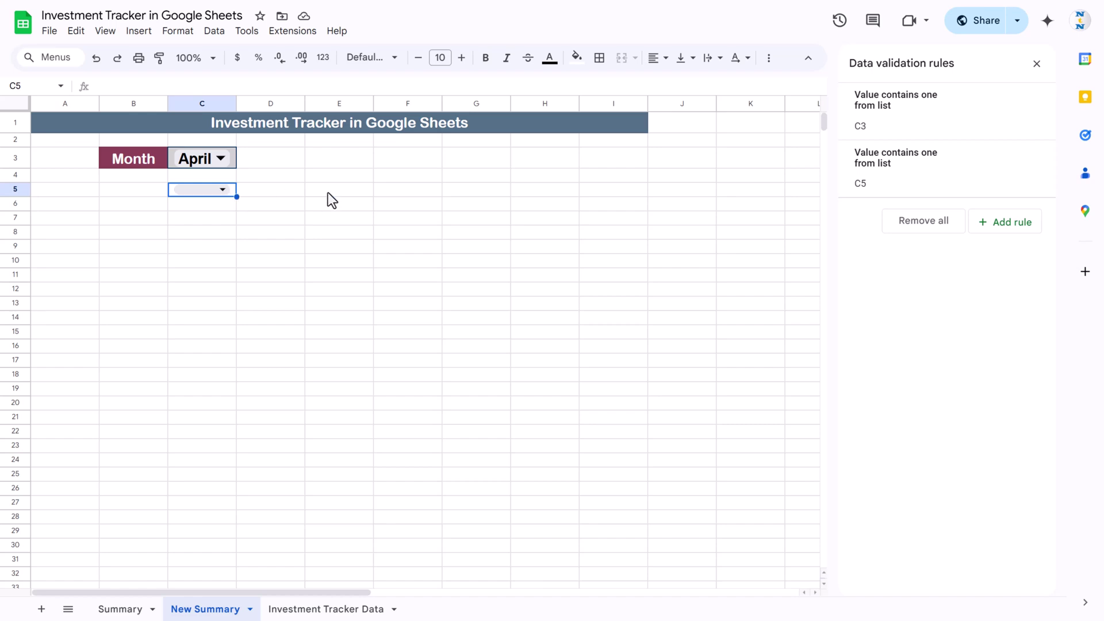
pyautogui.press('Delete')
pyautogui.click(1037, 63)
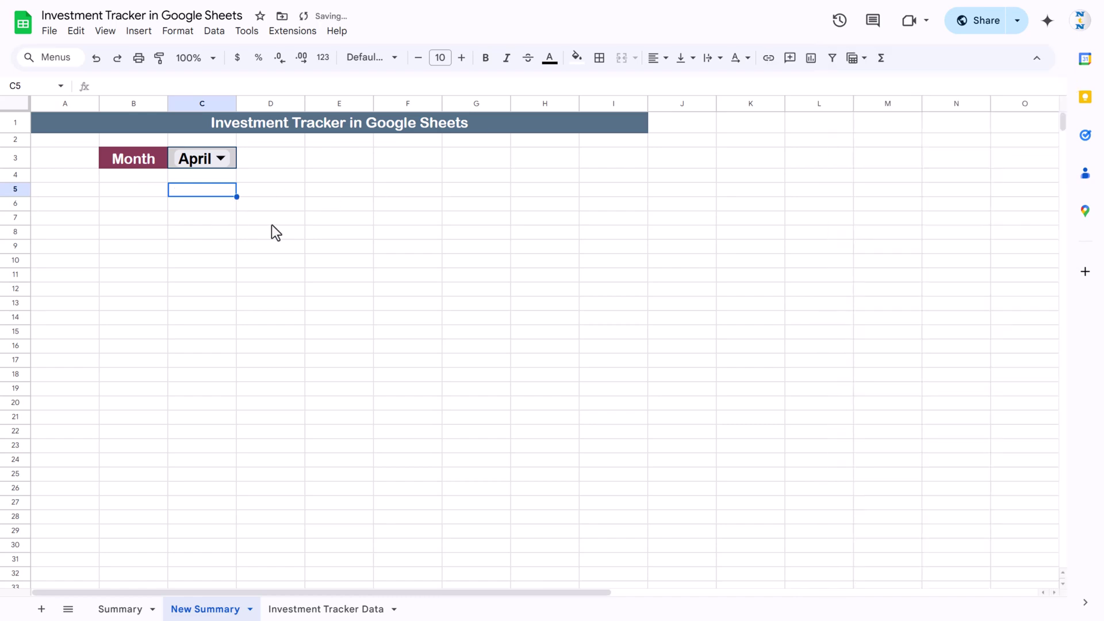
# Step: Copy the total and average metrics from Summary B5:C8 into New Summary at B5, pasting values without the source formatting
pyautogui.click(115, 611)
pyautogui.moveTo(112, 175); pyautogui.dragTo(270, 222)
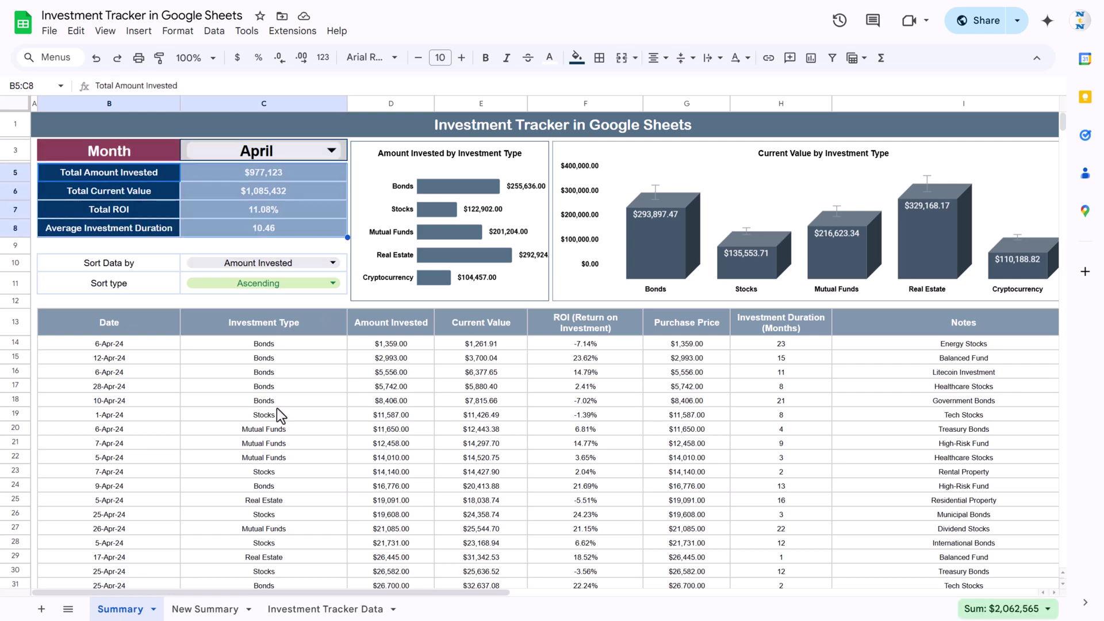
pyautogui.hotkey('ctrl', 'c')
pyautogui.click(202, 613)
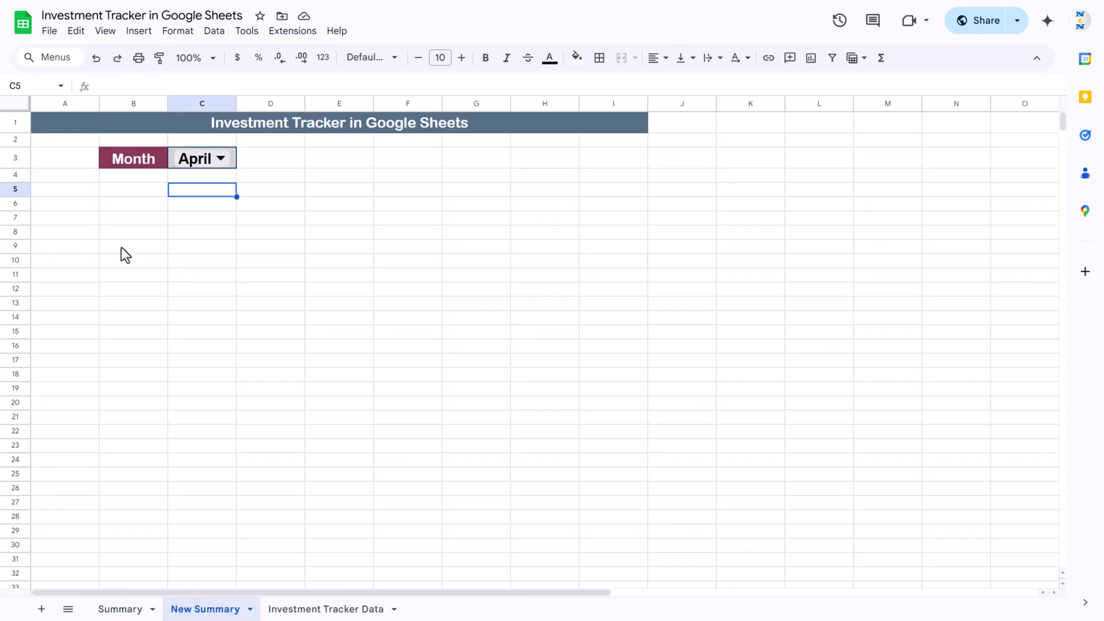
pyautogui.click(130, 191)
pyautogui.hotkey('ctrl', 'v')
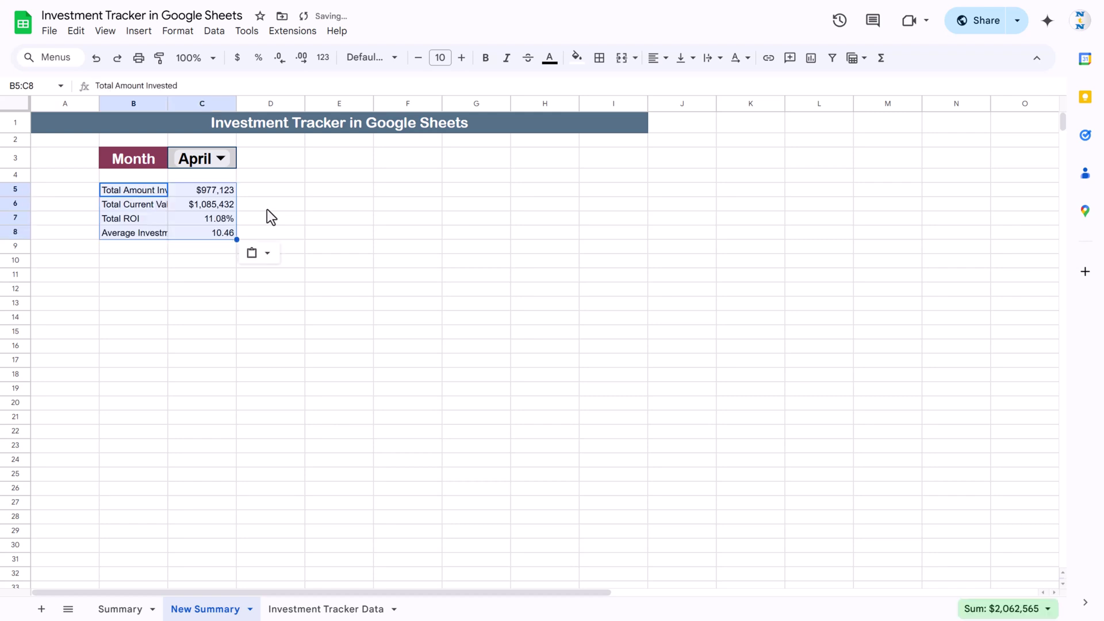
# Step: Clear the pasted metric figures from C5:C8, keeping the labels in column B
pyautogui.click(303, 222)
pyautogui.moveTo(215, 190); pyautogui.dragTo(217, 238)
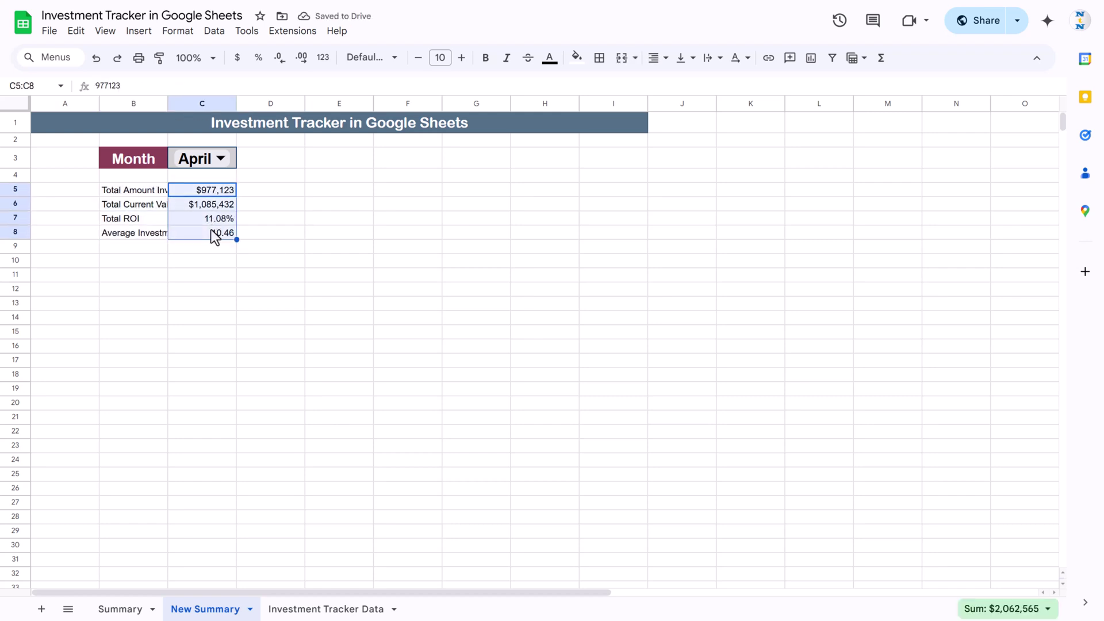
pyautogui.press('Delete')
pyautogui.click(400, 219)
# Step: Narrow column A to a thin margin and widen columns B and C so the metric labels fit
pyautogui.moveTo(99, 103); pyautogui.dragTo(40, 108)
pyautogui.moveTo(111, 103); pyautogui.dragTo(145, 104)
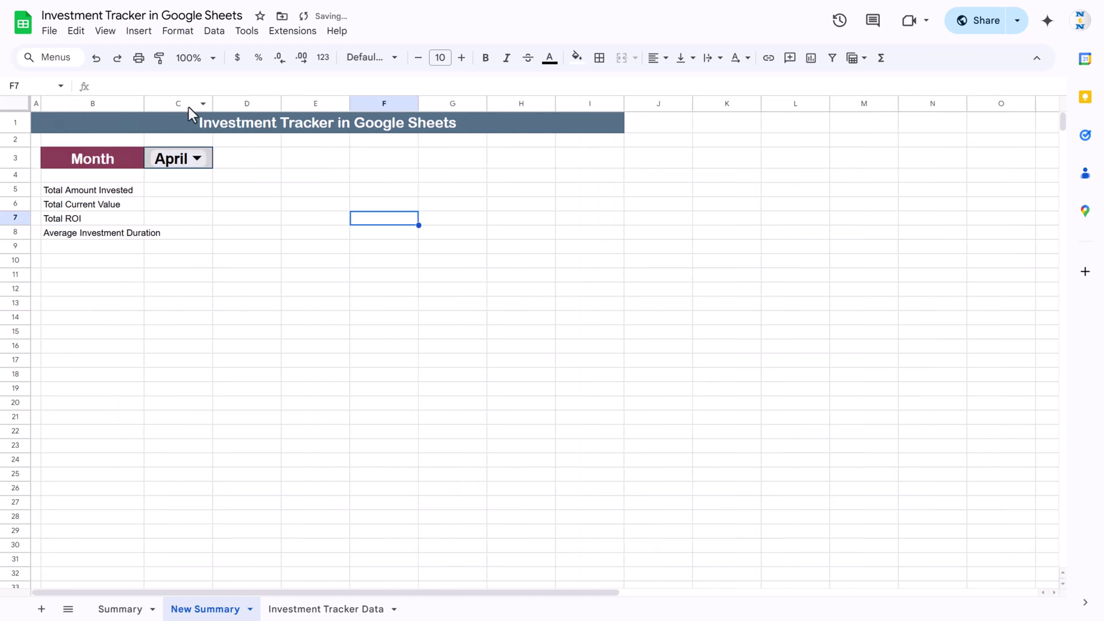
pyautogui.moveTo(213, 104); pyautogui.dragTo(233, 103)
pyautogui.click(257, 221)
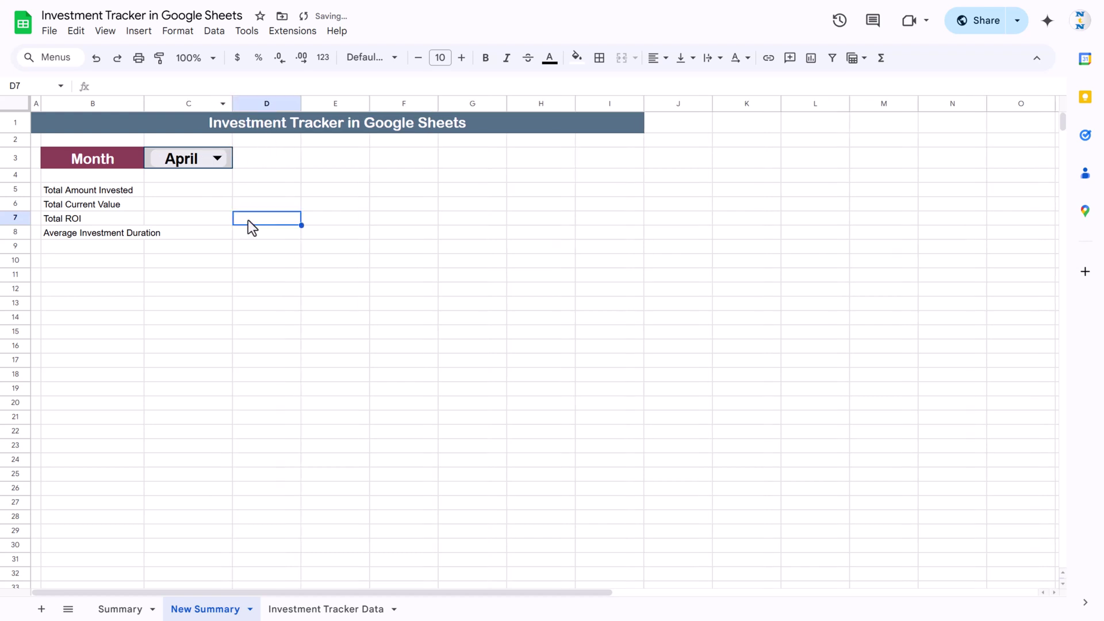
pyautogui.moveTo(144, 103); pyautogui.dragTo(161, 103)
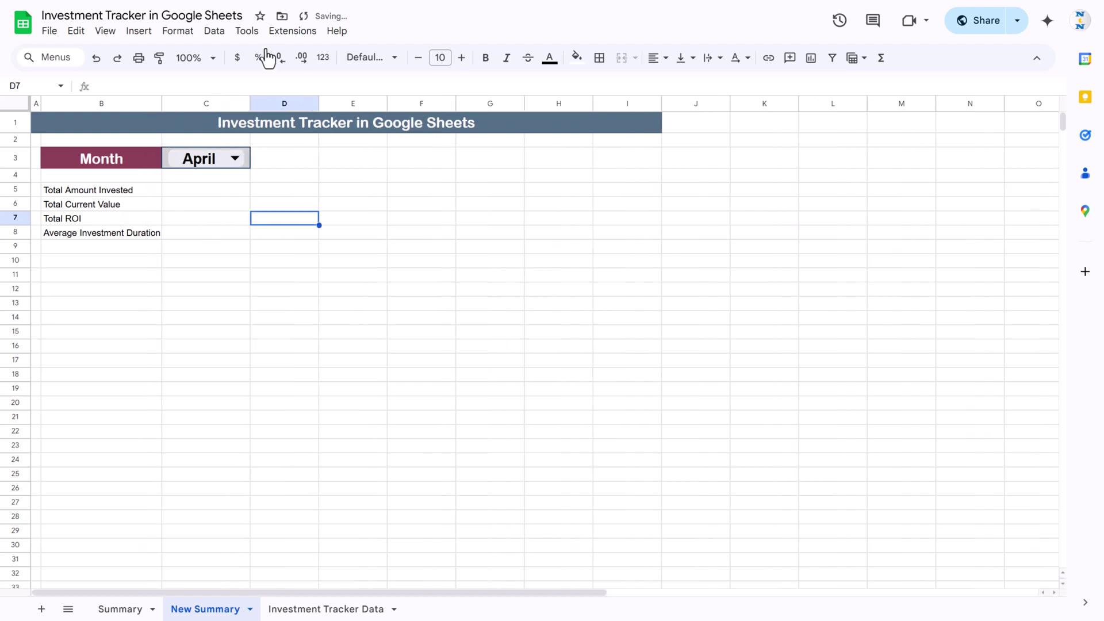
# Step: Hide the gridlines on the New Summary sheet
pyautogui.click(107, 31)
pyautogui.moveTo(230, 53)
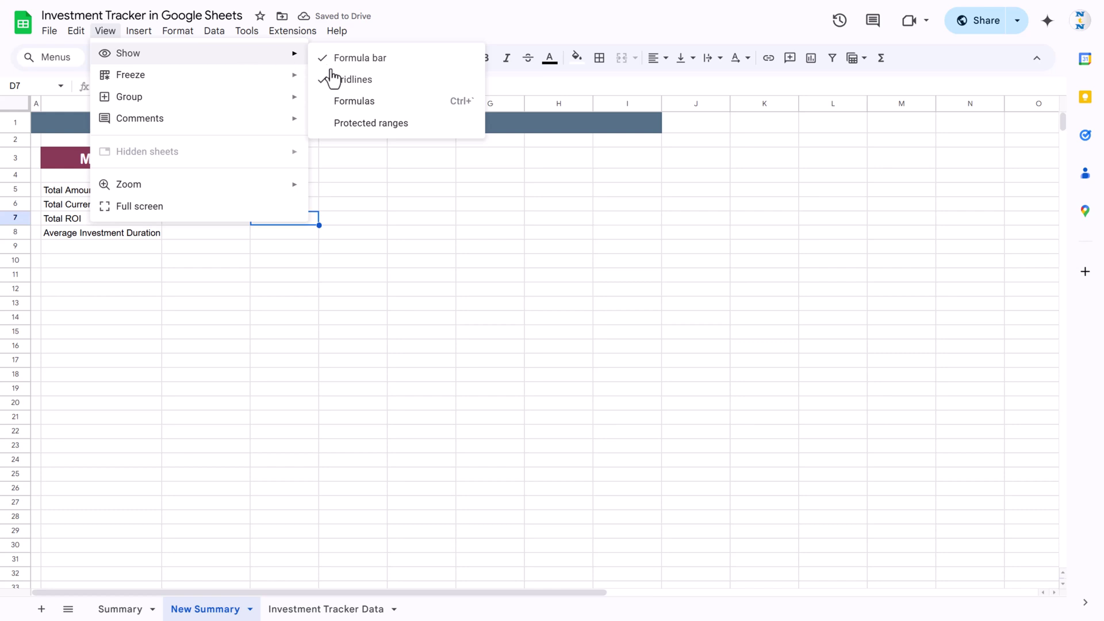
pyautogui.click(347, 84)
# Step: Apply light blue borders to all cells in the metrics block B5:C8
pyautogui.click(102, 194)
pyautogui.moveTo(102, 194); pyautogui.dragTo(209, 236)
pyautogui.click(599, 58)
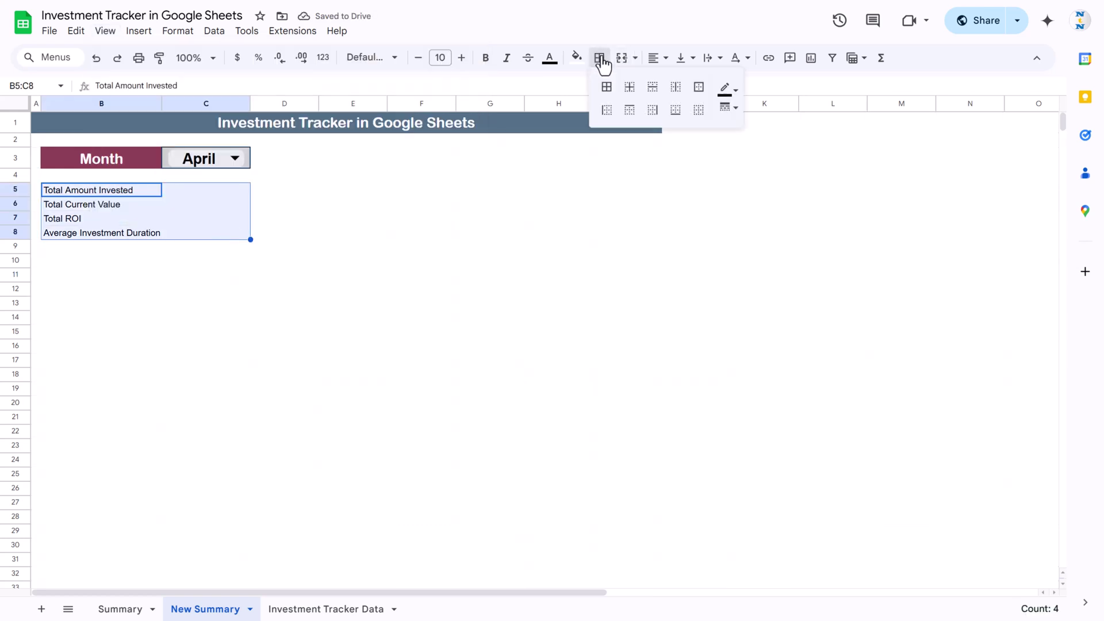
pyautogui.click(728, 90)
pyautogui.click(833, 168)
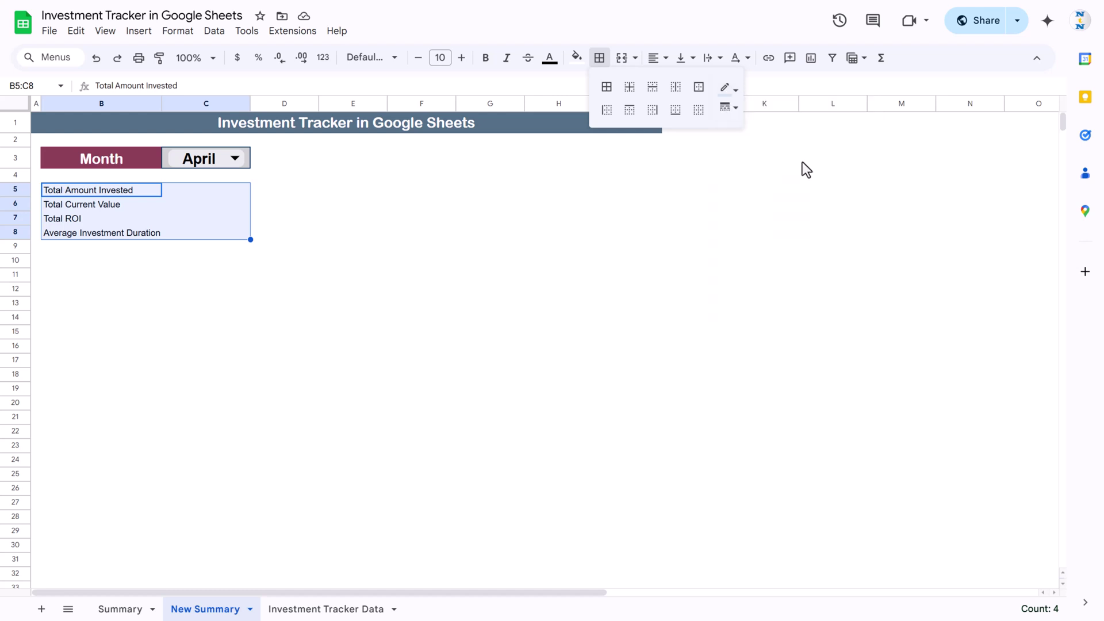
pyautogui.click(606, 87)
pyautogui.click(305, 218)
# Step: Format the metric labels in B5:B8 with a dark blue fill and white text
pyautogui.moveTo(144, 190); pyautogui.dragTo(148, 233)
pyautogui.click(577, 56)
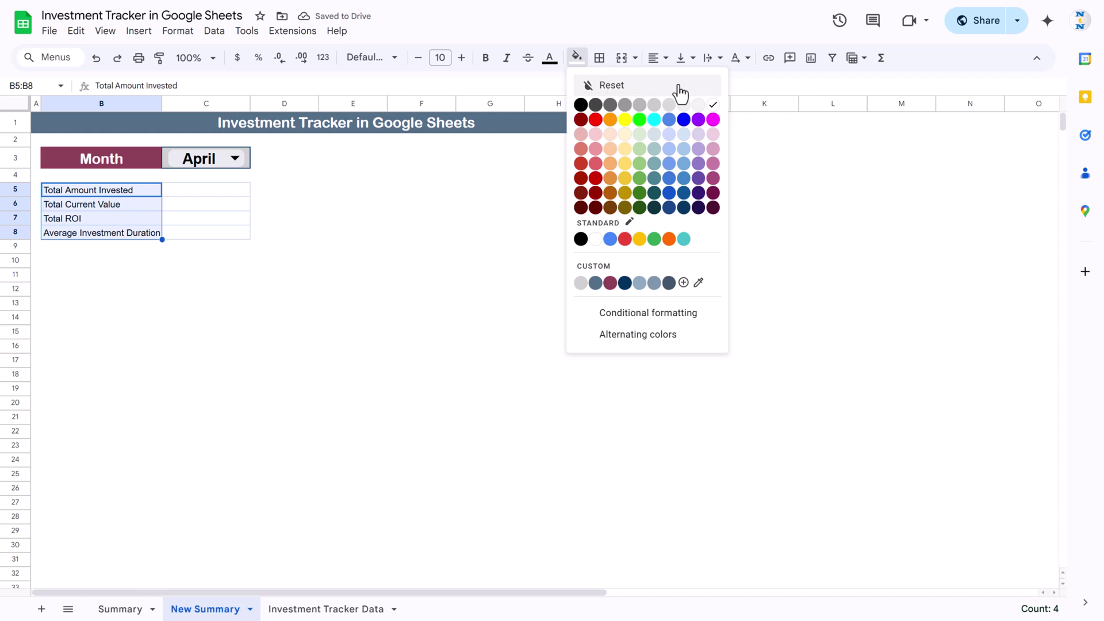
pyautogui.click(682, 193)
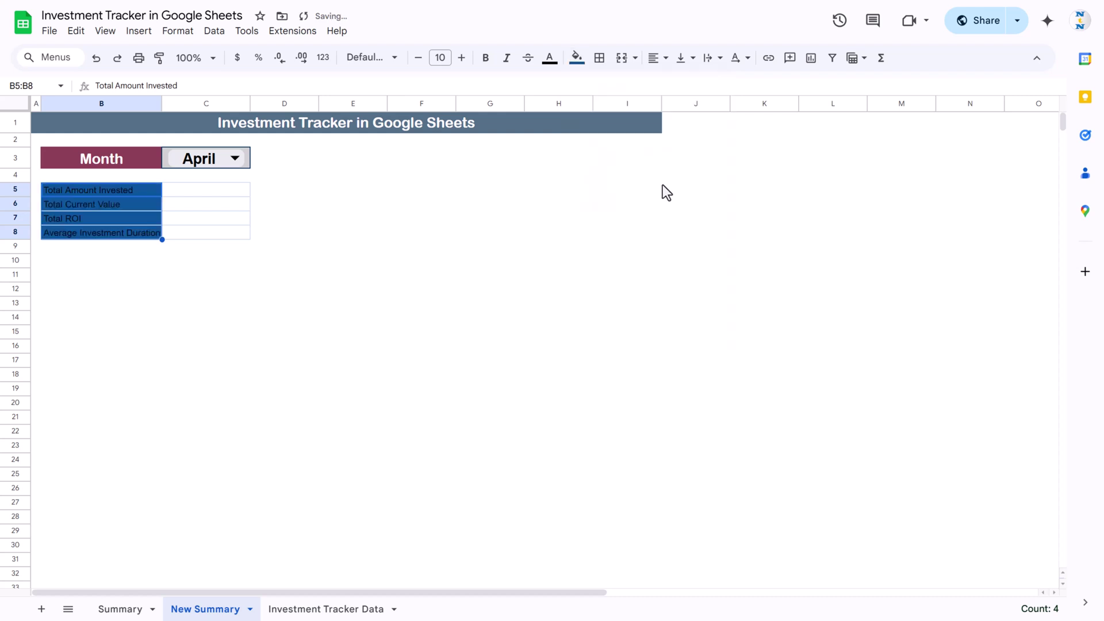
pyautogui.click(550, 58)
pyautogui.click(690, 103)
pyautogui.click(353, 233)
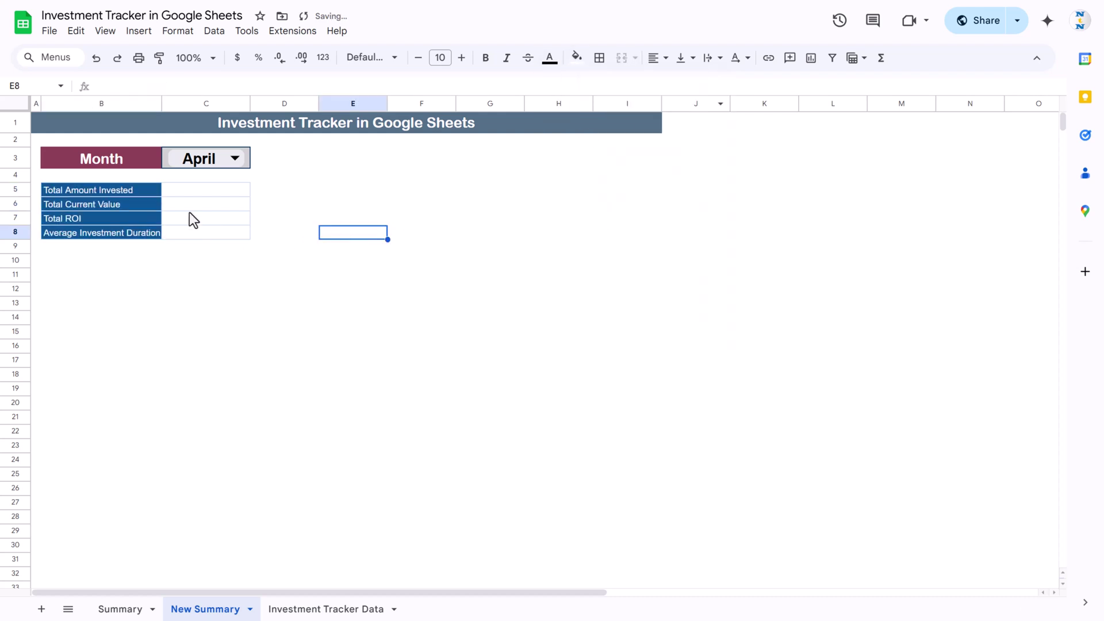
# Step: Widen columns B and C slightly further to give the metrics block more room
pyautogui.click(177, 190)
pyautogui.moveTo(161, 105); pyautogui.dragTo(172, 105)
pyautogui.moveTo(262, 104); pyautogui.dragTo(272, 103)
pyautogui.moveTo(173, 104); pyautogui.dragTo(178, 103)
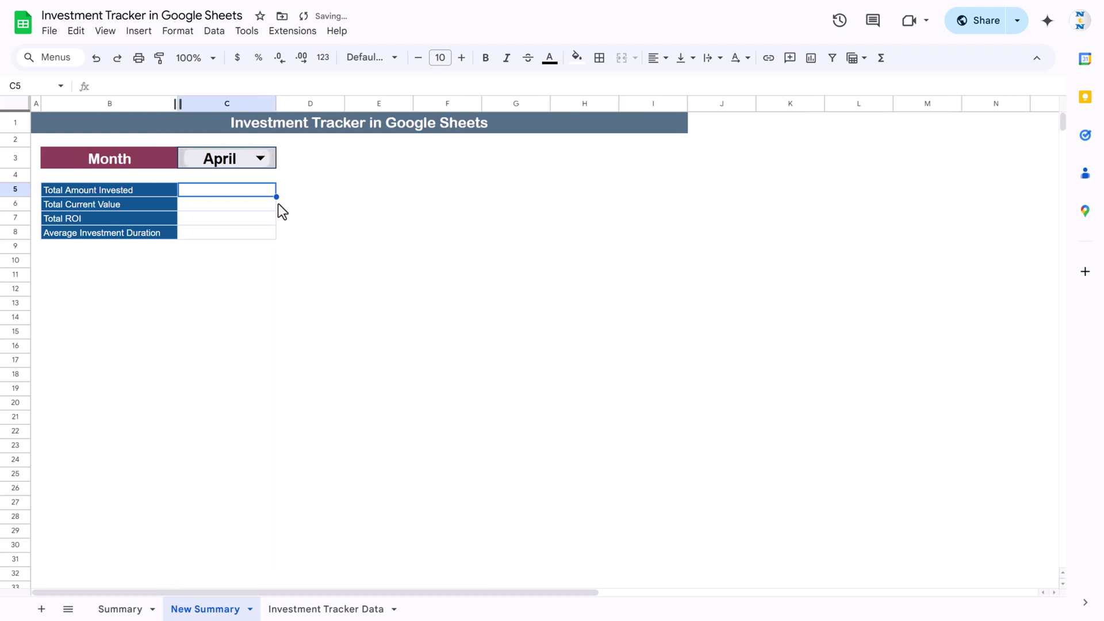
# Step: Copy the Sort Data by and Sort type rows from Summary B10:C11 into New Summary at B10, without the source formatting
pyautogui.click(63, 263)
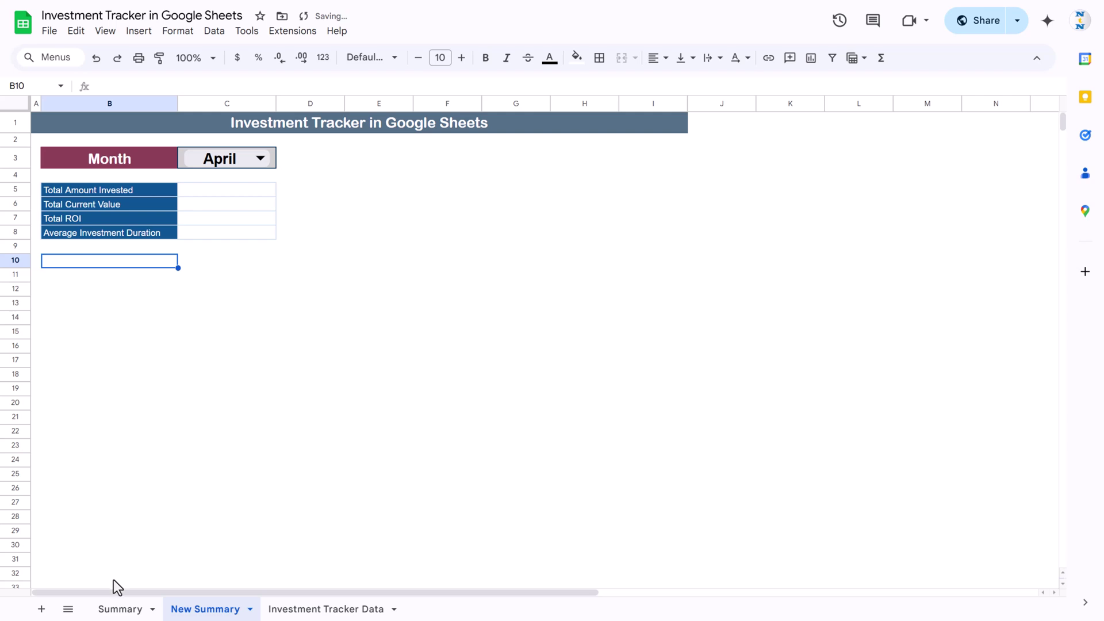
pyautogui.click(134, 601)
pyautogui.click(91, 320)
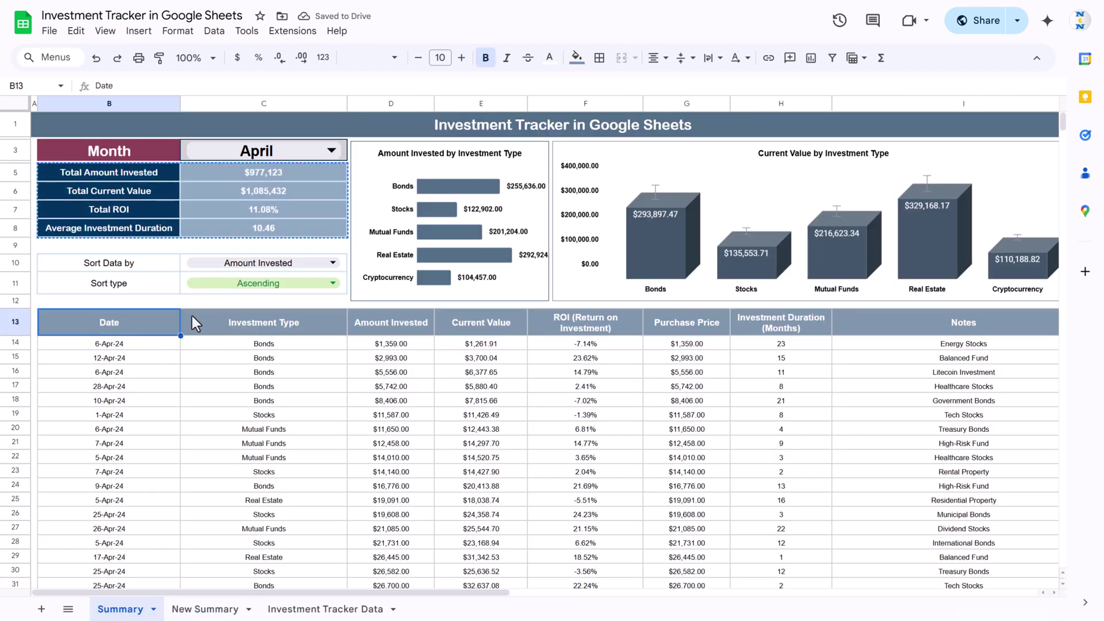
pyautogui.moveTo(110, 264); pyautogui.dragTo(254, 288)
pyautogui.hotkey('ctrl', 'c')
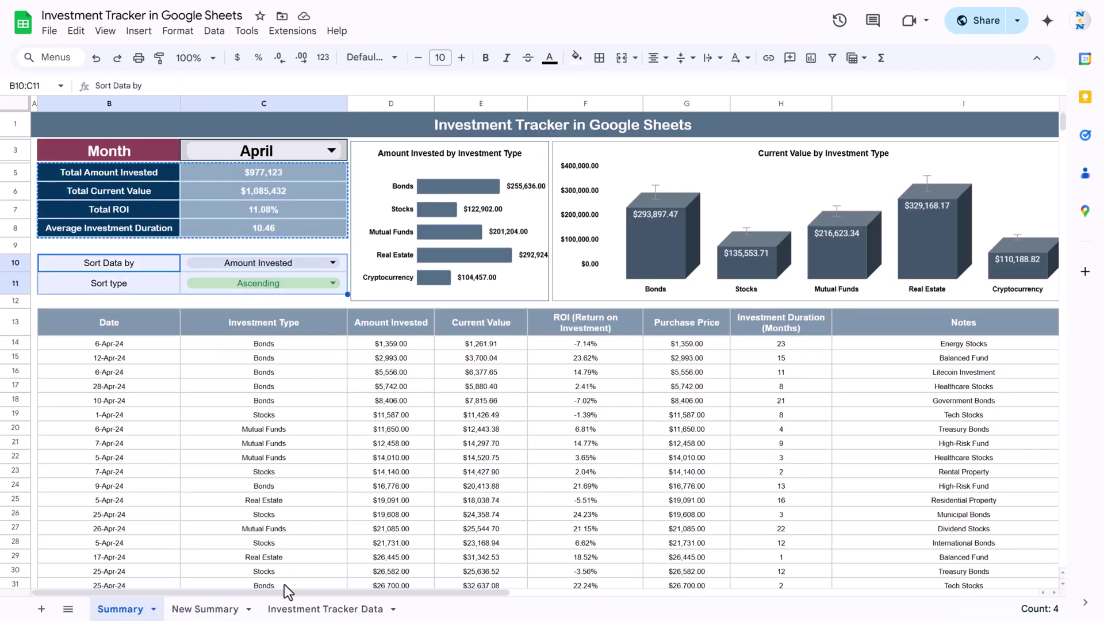
pyautogui.click(311, 609)
pyautogui.click(213, 609)
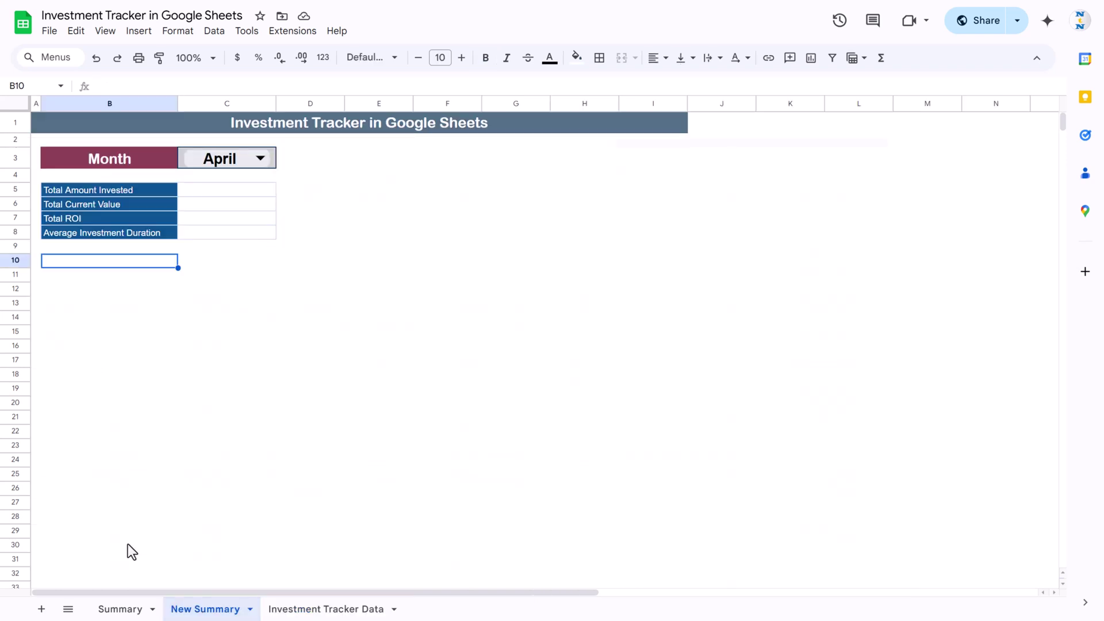
pyautogui.click(119, 608)
pyautogui.click(198, 609)
pyautogui.hotkey('ctrl', 'v')
pyautogui.click(259, 318)
pyautogui.click(241, 264)
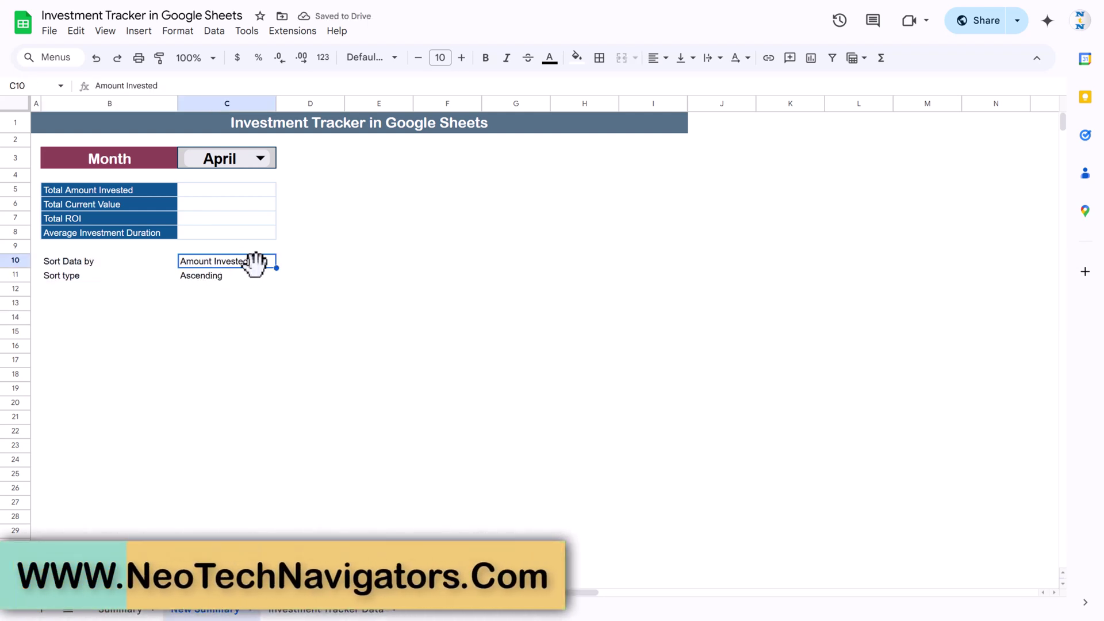
# Step: Apply borders to all cells of the sort options block B10:C11
pyautogui.click(222, 278)
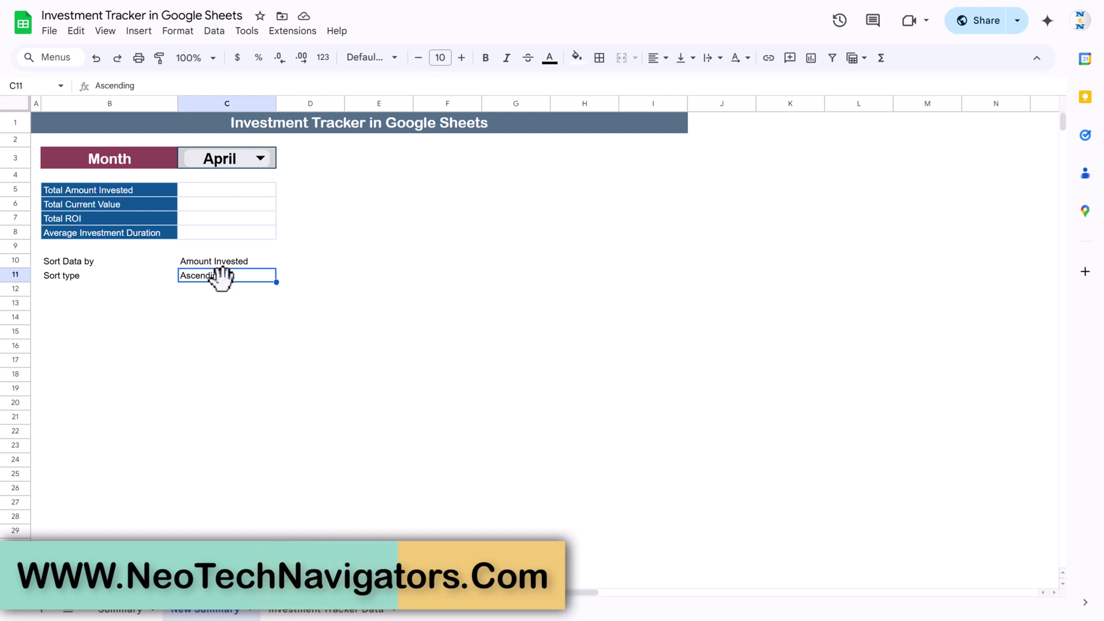
pyautogui.moveTo(76, 263); pyautogui.dragTo(230, 285)
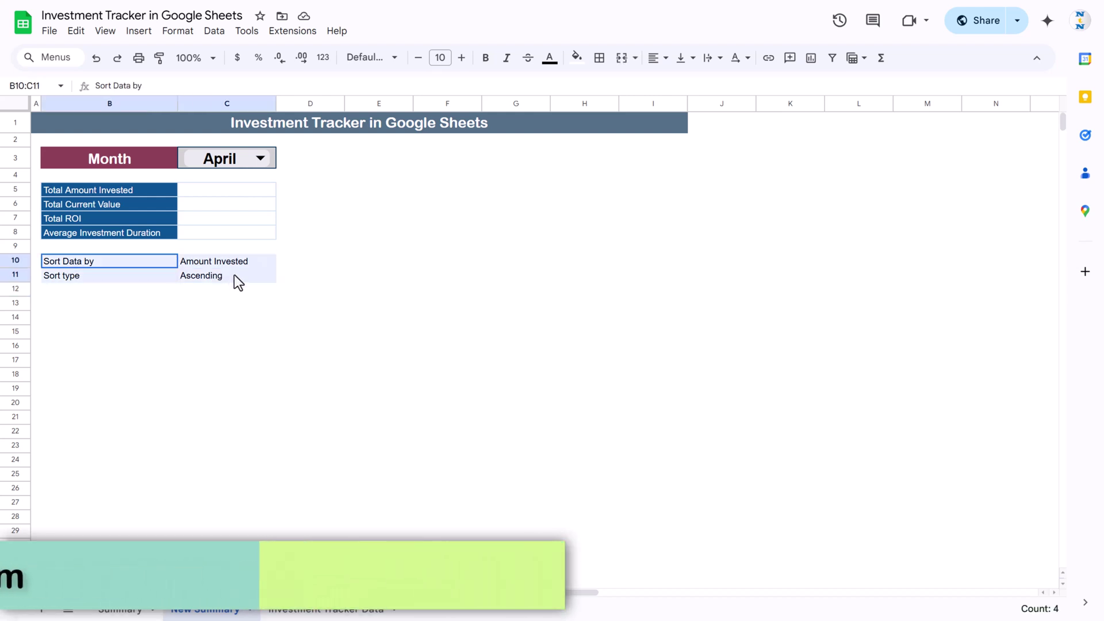
pyautogui.click(599, 58)
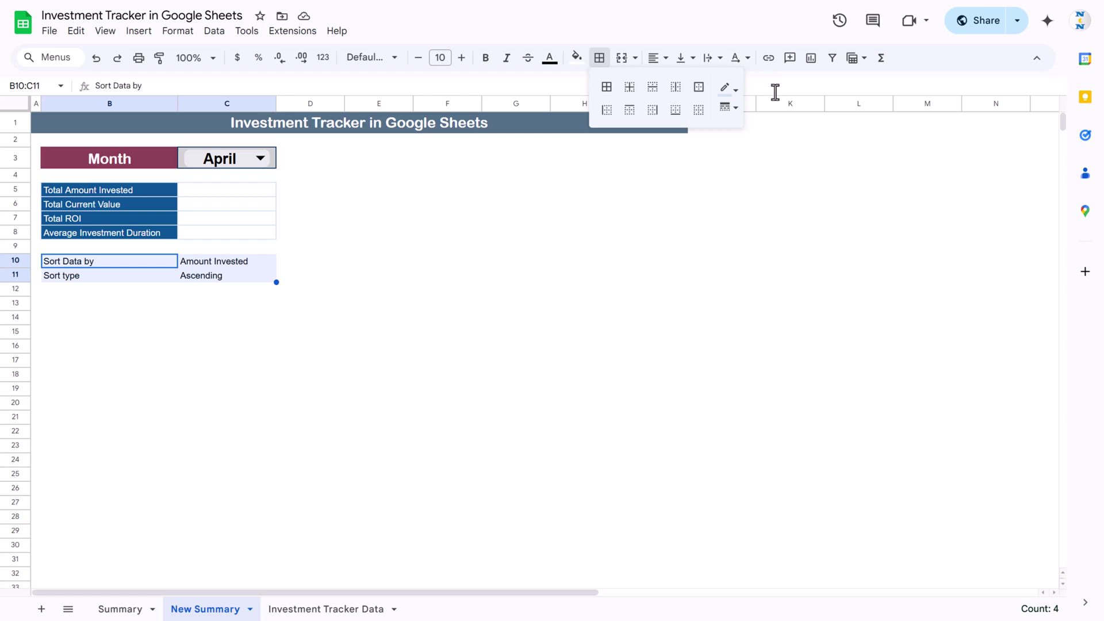
pyautogui.click(607, 87)
pyautogui.click(425, 289)
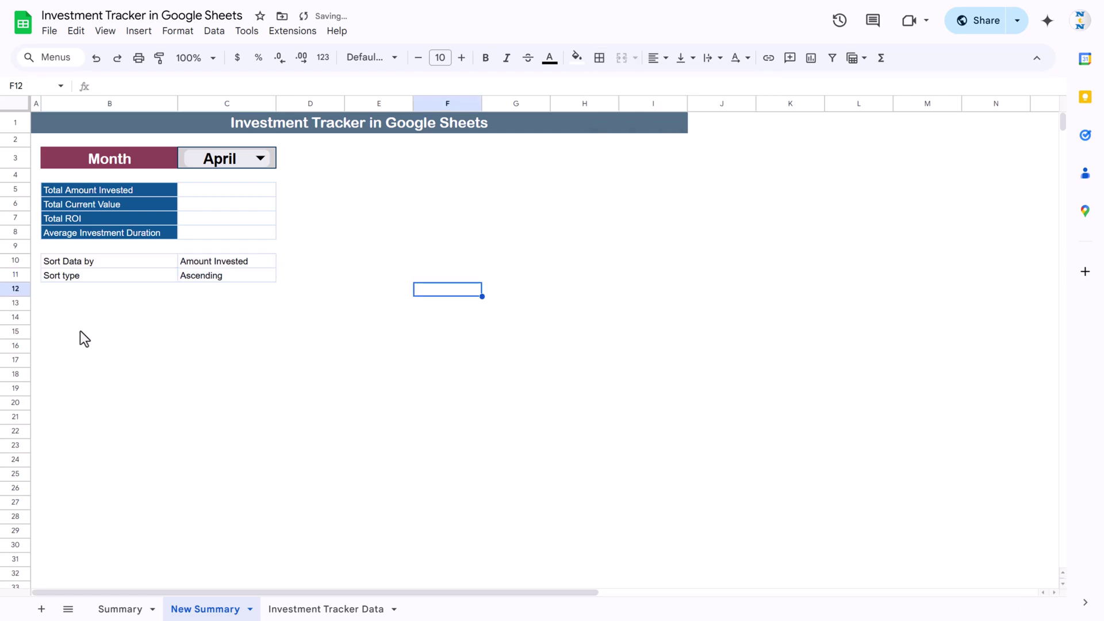
# Step: Copy the table header row B13:I13 from the Summary sheet into New Summary at B13
pyautogui.click(67, 305)
pyautogui.click(122, 609)
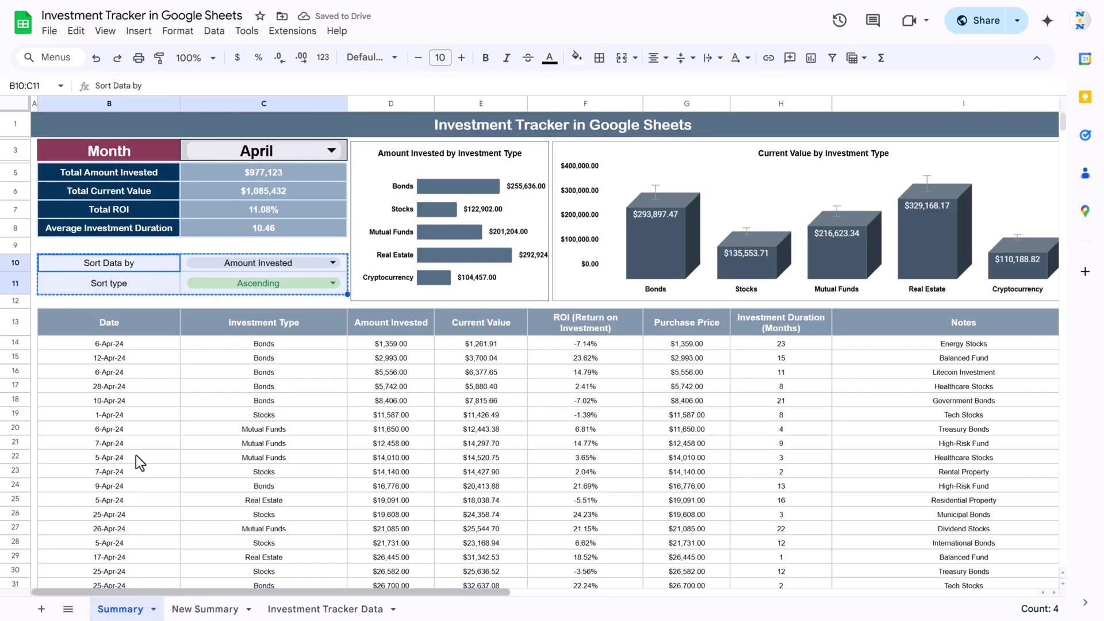
pyautogui.click(67, 319)
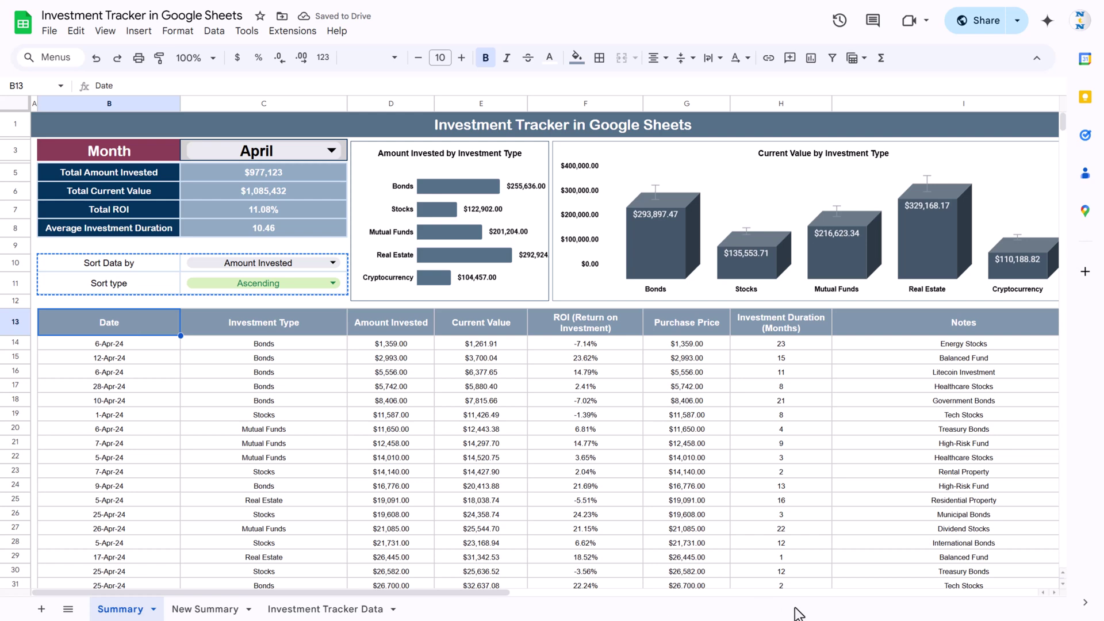
pyautogui.click(280, 326)
pyautogui.moveTo(114, 324); pyautogui.dragTo(1065, 325)
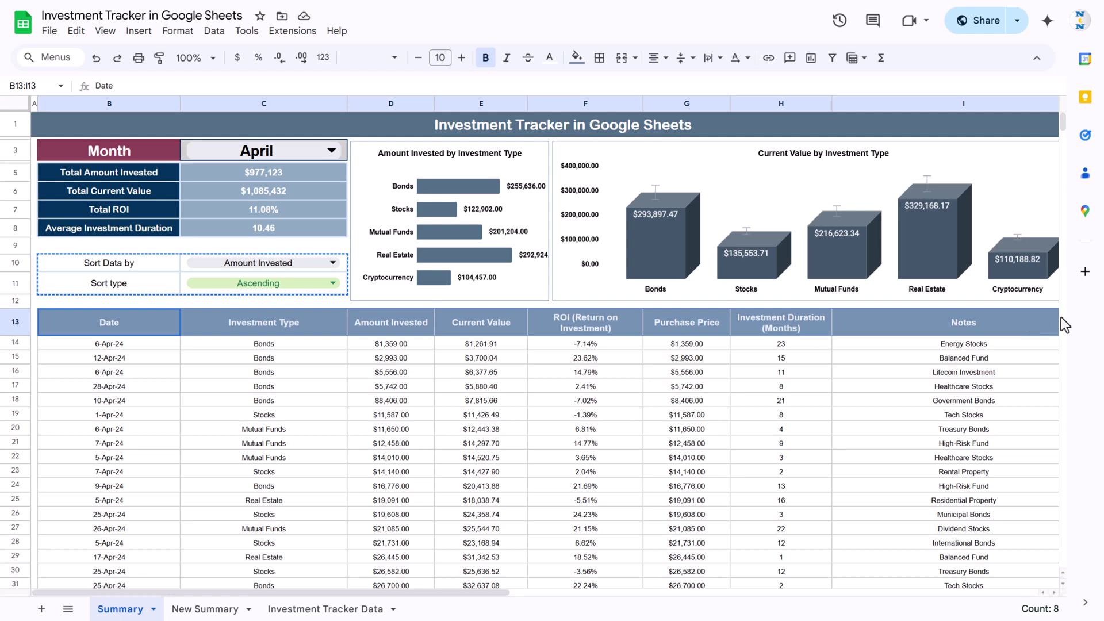
pyautogui.hotkey('ctrl', 'c')
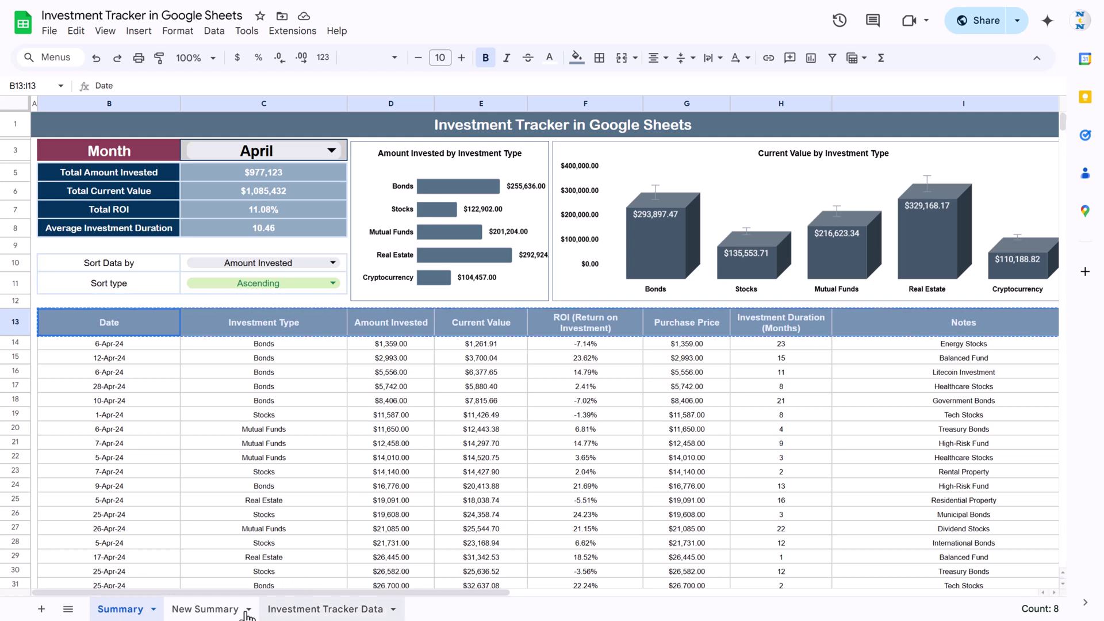
pyautogui.click(205, 609)
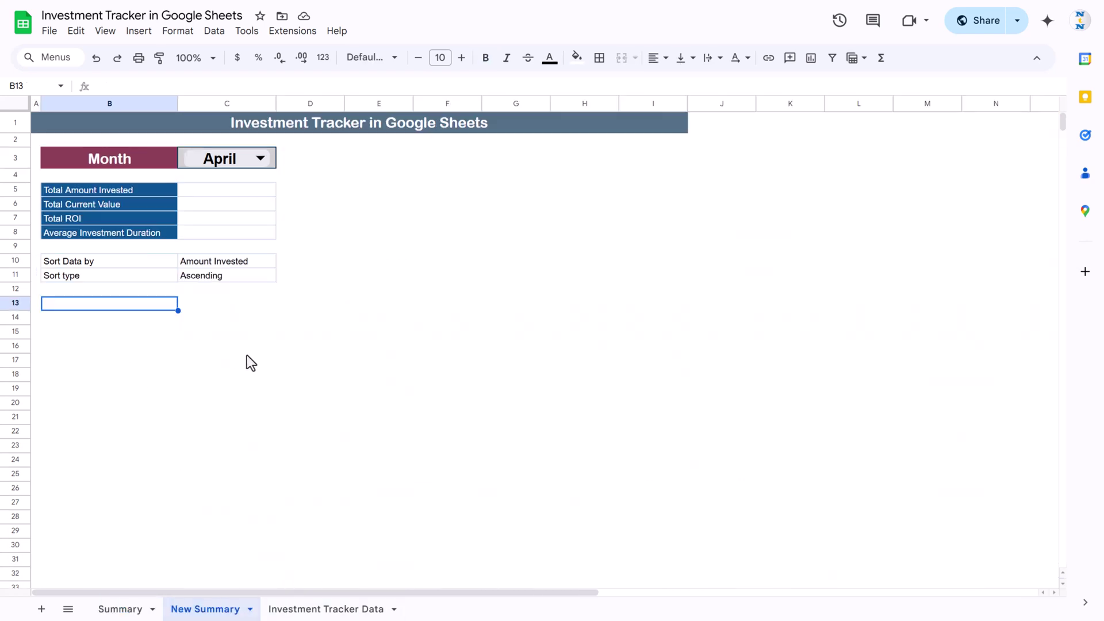
pyautogui.hotkey('ctrl', 'v')
pyautogui.click(329, 357)
# Step: Resize the table columns, widening D, E, F, H and I to fit their headers and narrowing B slightly
pyautogui.click(572, 306)
pyautogui.moveTo(482, 103); pyautogui.dragTo(554, 104)
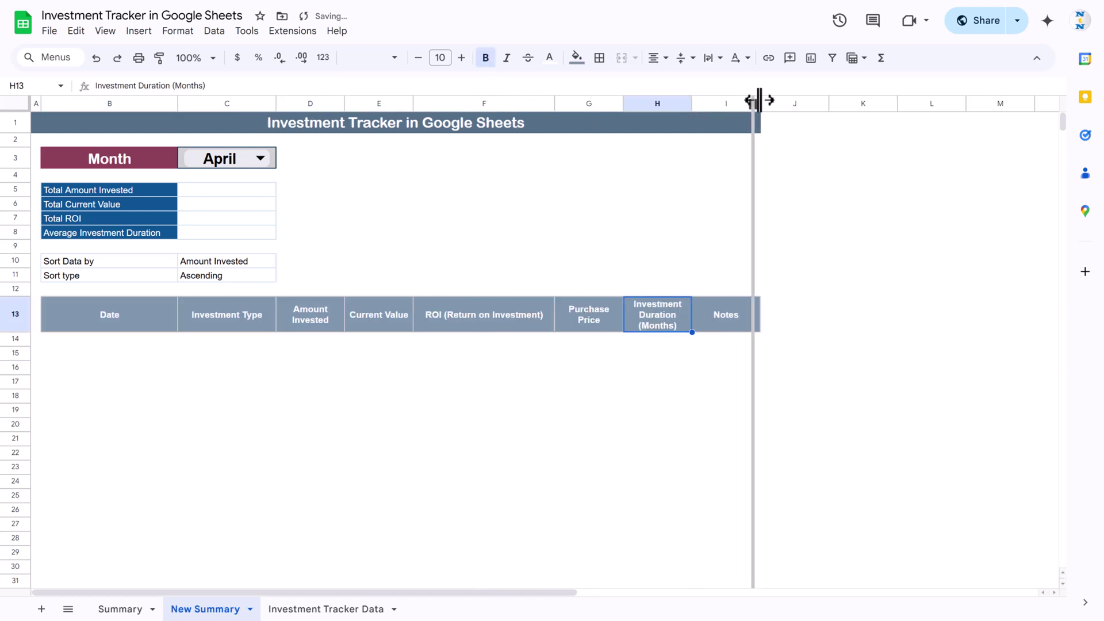
pyautogui.moveTo(756, 101); pyautogui.dragTo(758, 102)
pyautogui.moveTo(829, 100); pyautogui.dragTo(984, 103)
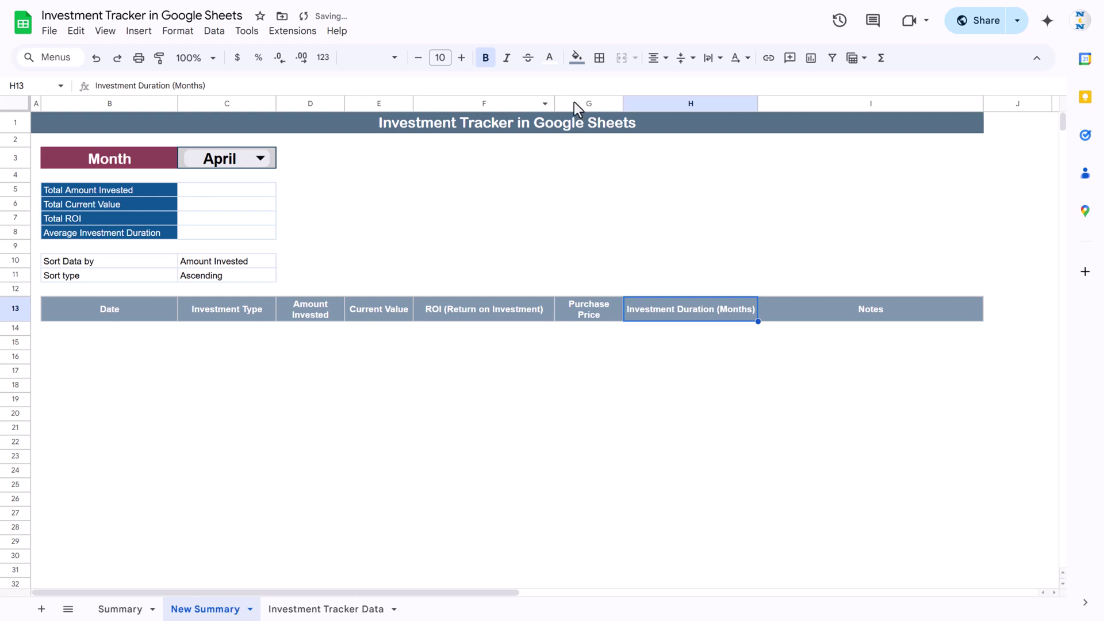
pyautogui.moveTo(555, 103); pyautogui.dragTo(511, 103)
pyautogui.moveTo(345, 104); pyautogui.dragTo(403, 104)
pyautogui.moveTo(473, 105); pyautogui.dragTo(530, 103)
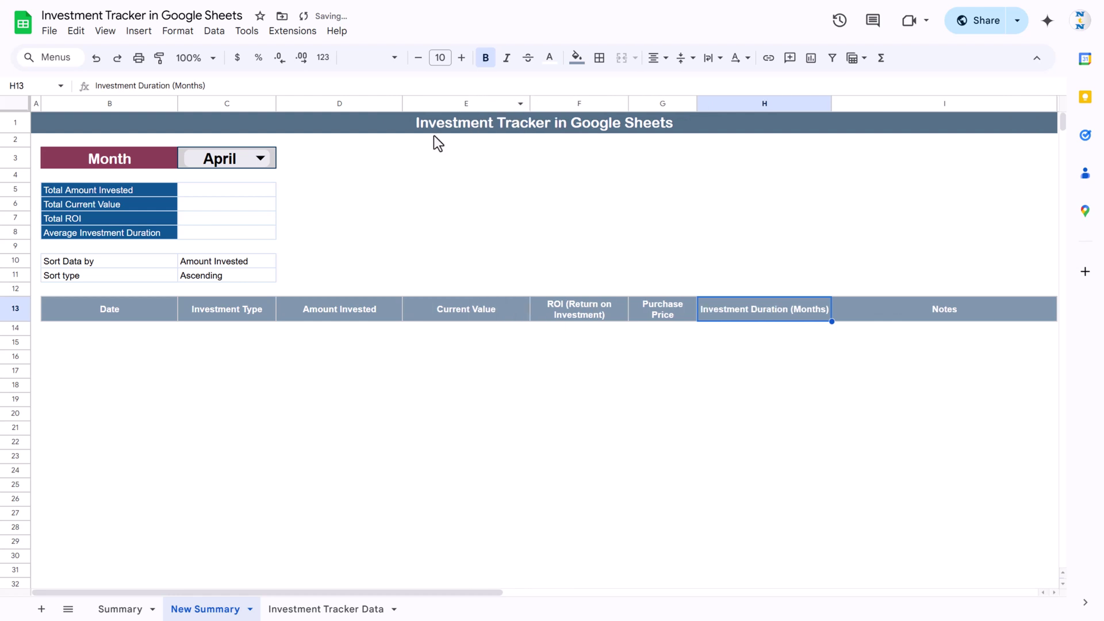
pyautogui.moveTo(177, 103); pyautogui.dragTo(170, 105)
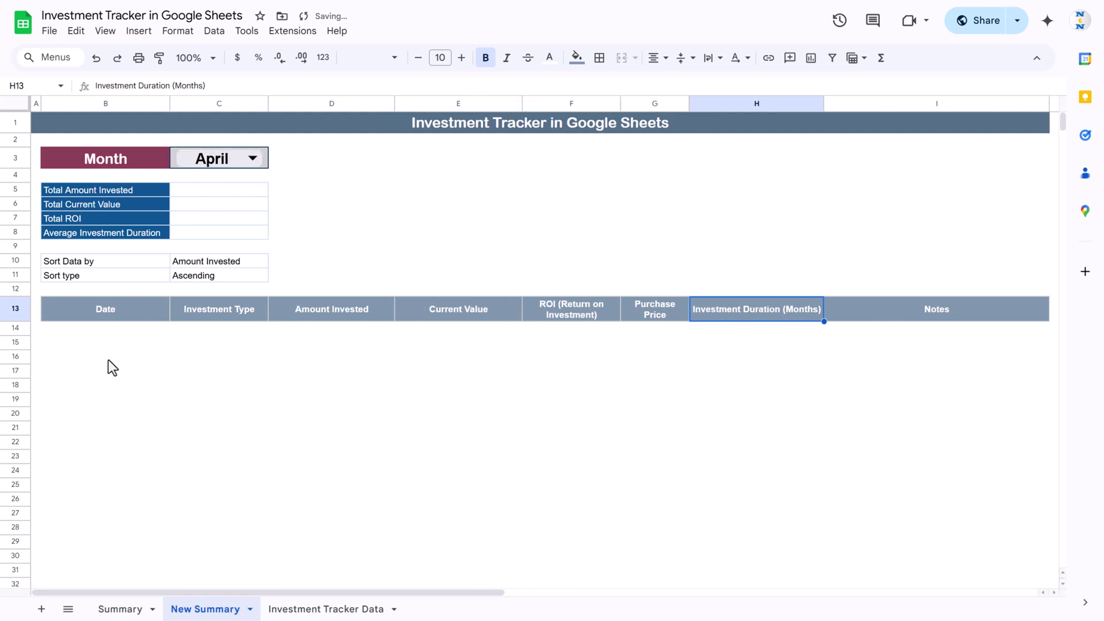
# Step: Clear the Sort Data by value in C10 and add a dropdown to that cell
pyautogui.click(109, 331)
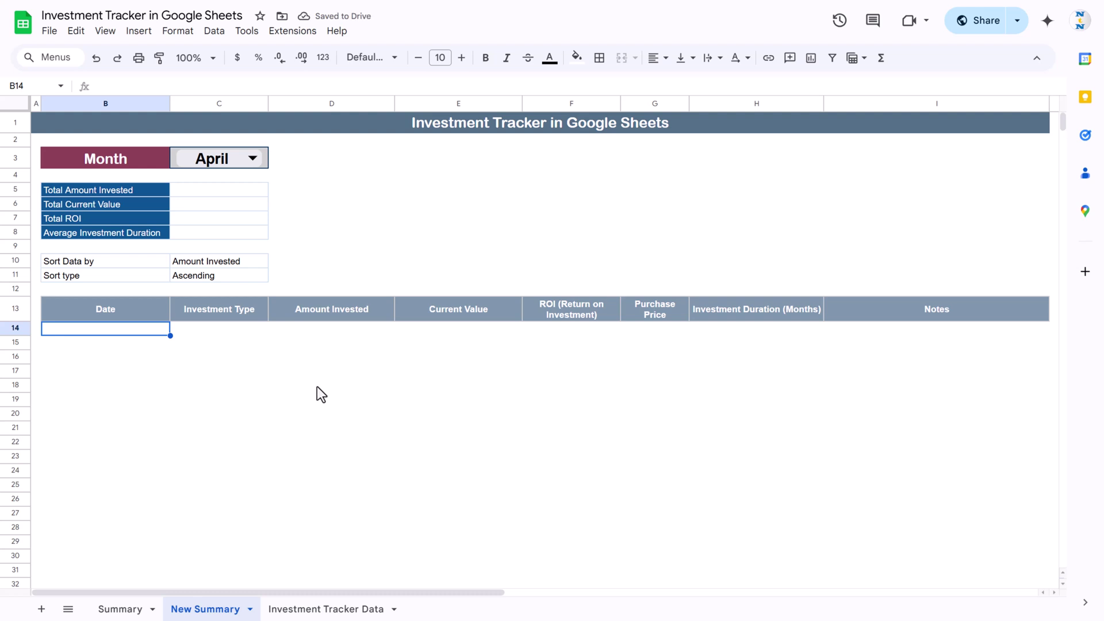
pyautogui.click(225, 248)
pyautogui.click(227, 258)
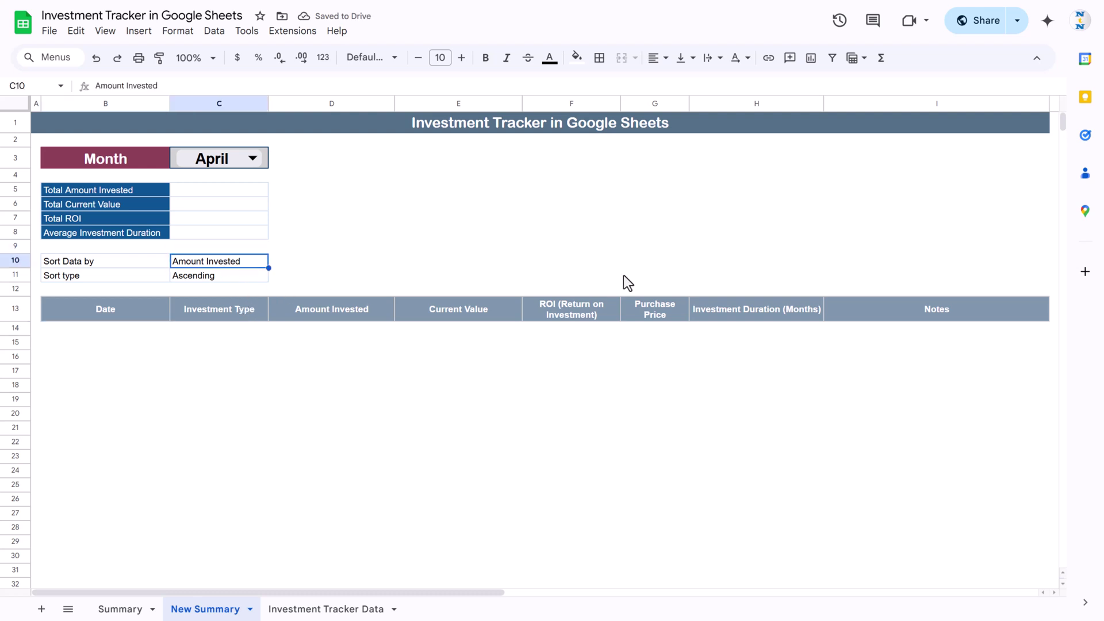
pyautogui.press('Delete')
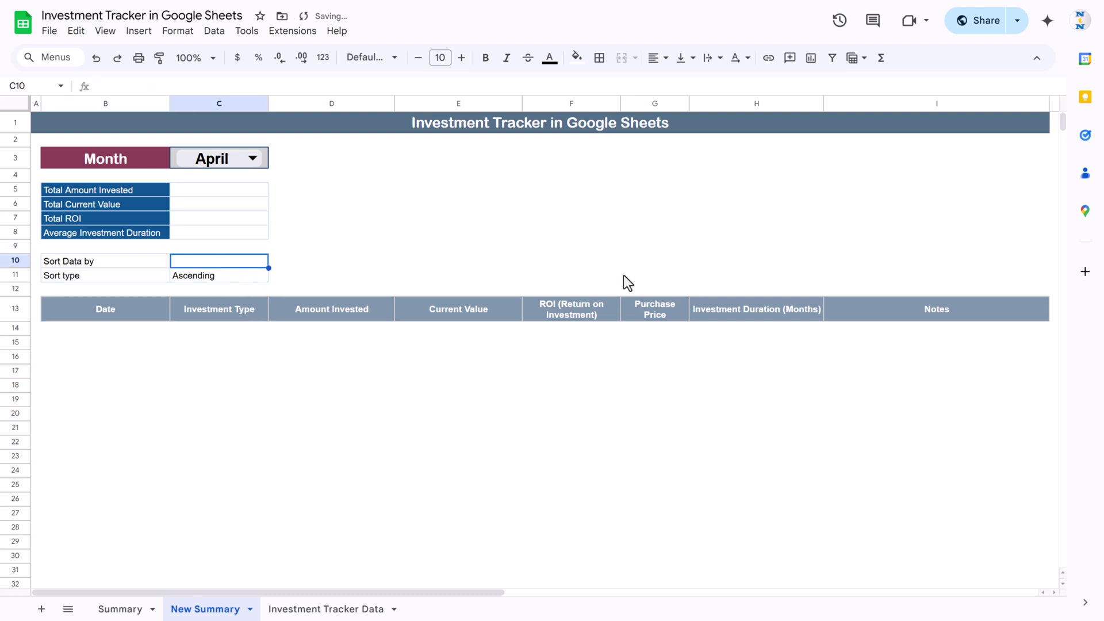
pyautogui.rightClick(219, 261)
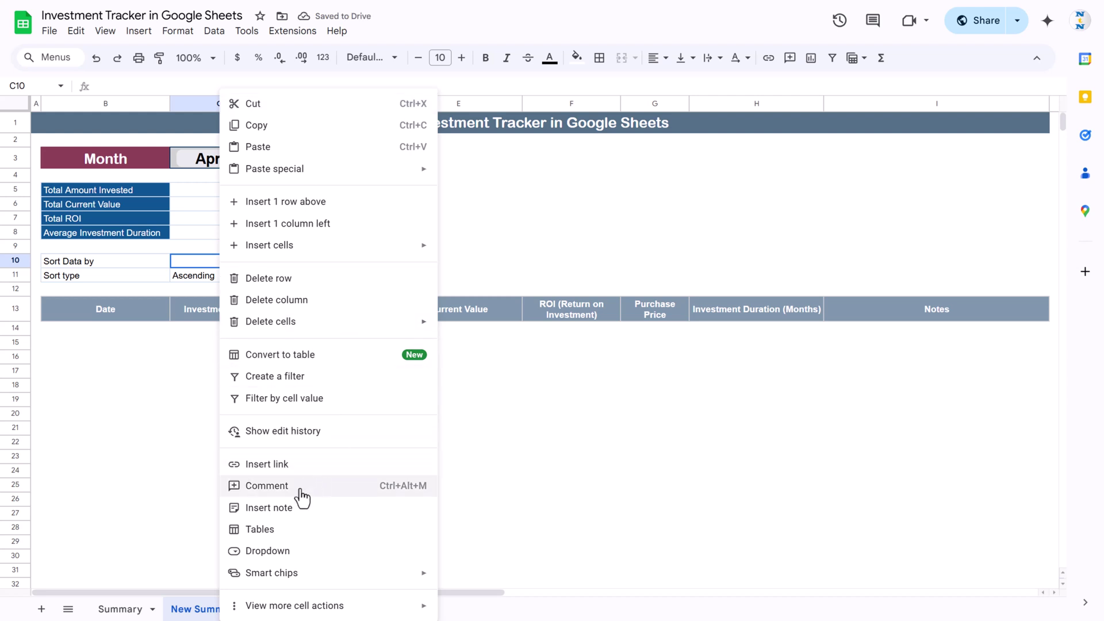
pyautogui.click(297, 551)
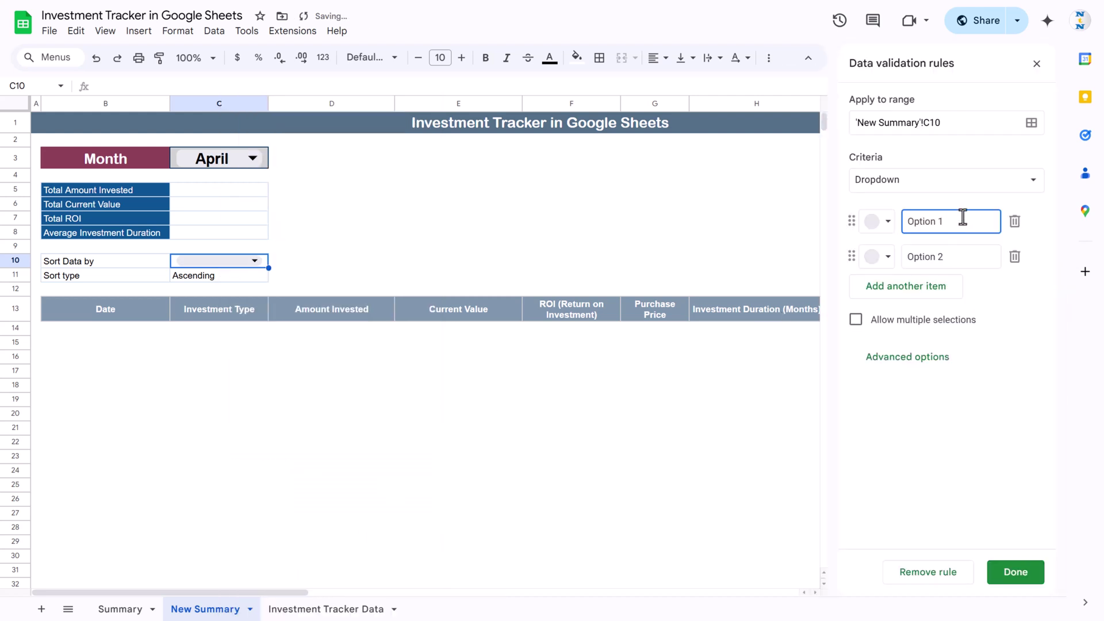
# Step: Set the C10 dropdown to take its options from the header range 'New Summary'!B13:I13
pyautogui.click(934, 182)
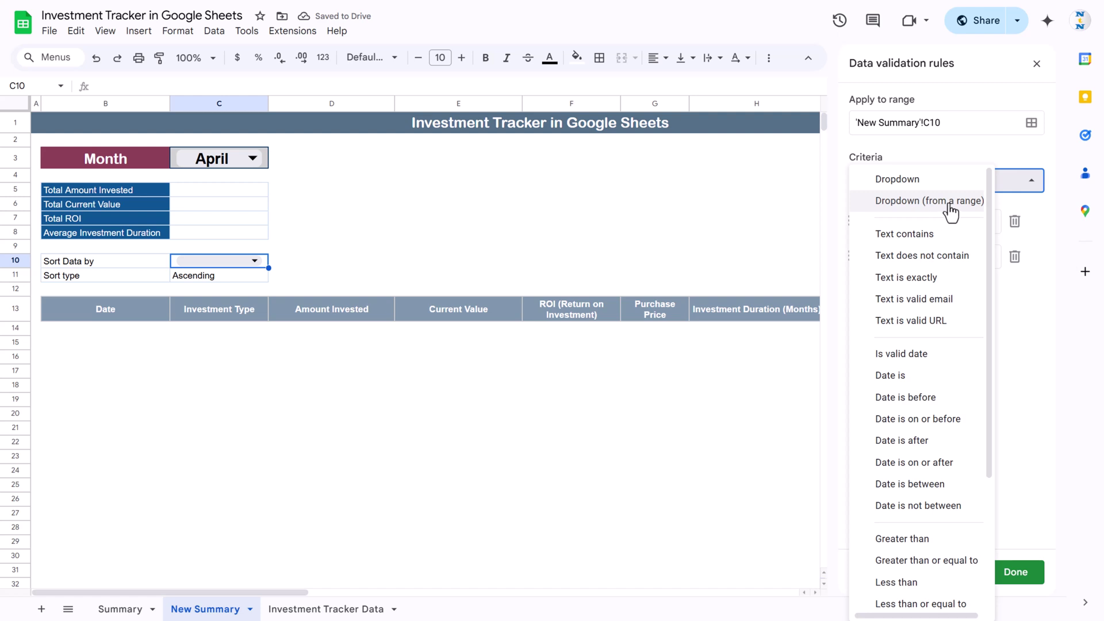
pyautogui.click(950, 201)
pyautogui.click(911, 218)
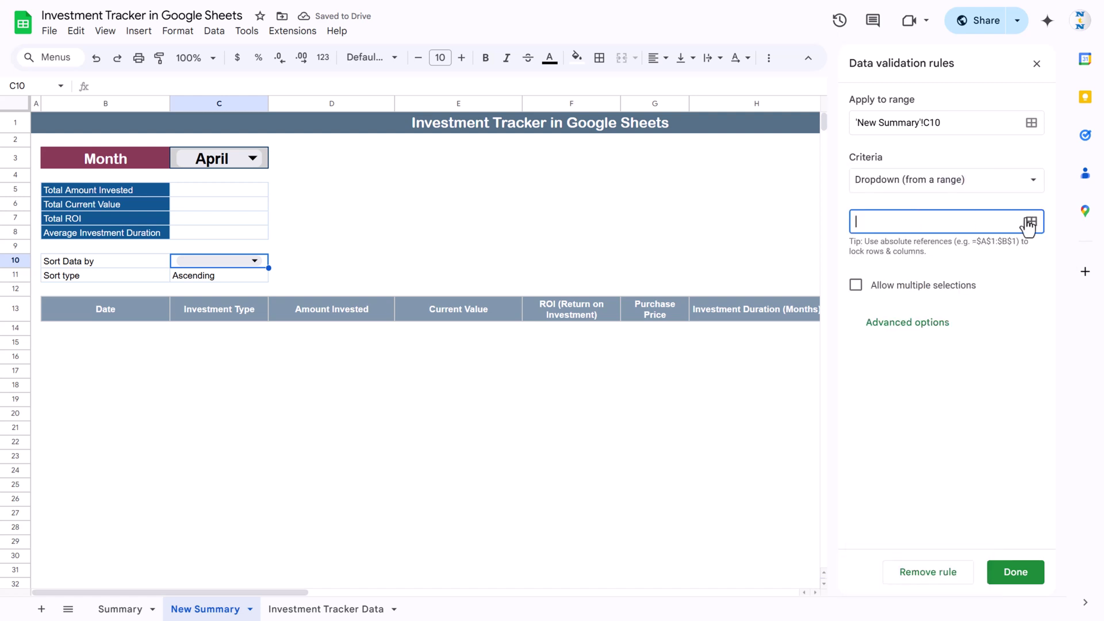
pyautogui.click(1030, 222)
pyautogui.moveTo(507, 275); pyautogui.dragTo(274, 177)
pyautogui.moveTo(175, 307); pyautogui.dragTo(713, 315)
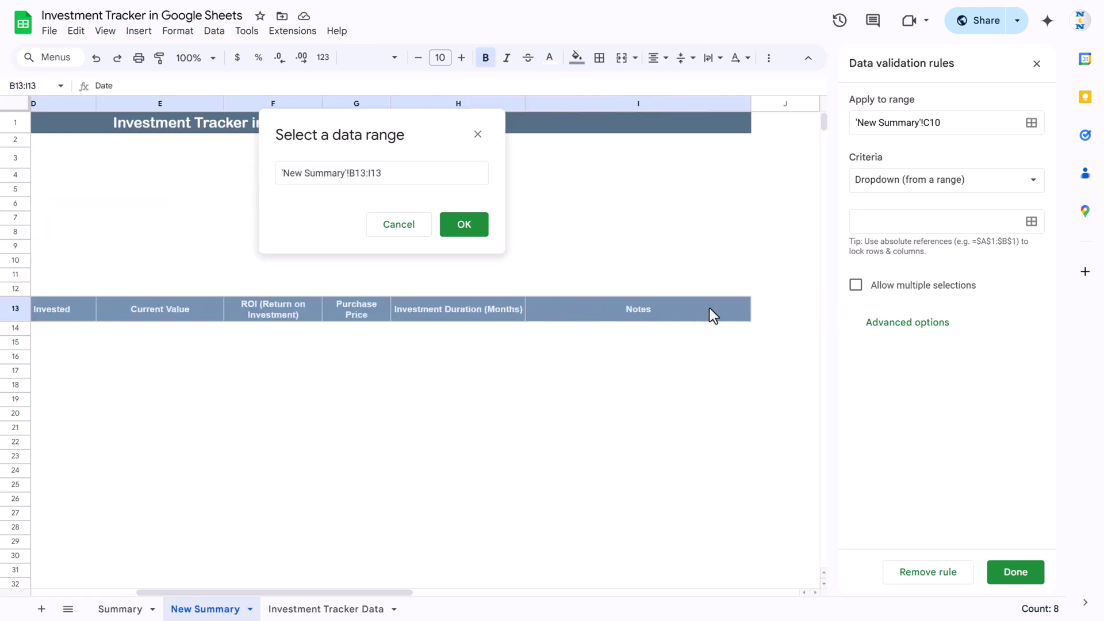
pyautogui.click(464, 224)
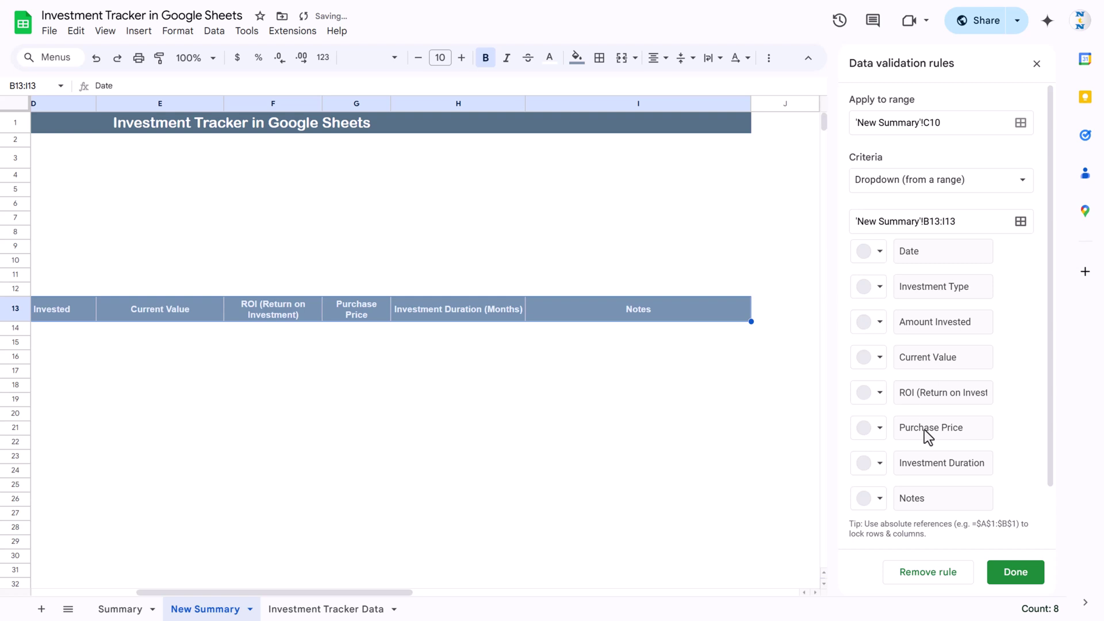
pyautogui.moveTo(348, 593); pyautogui.dragTo(213, 592)
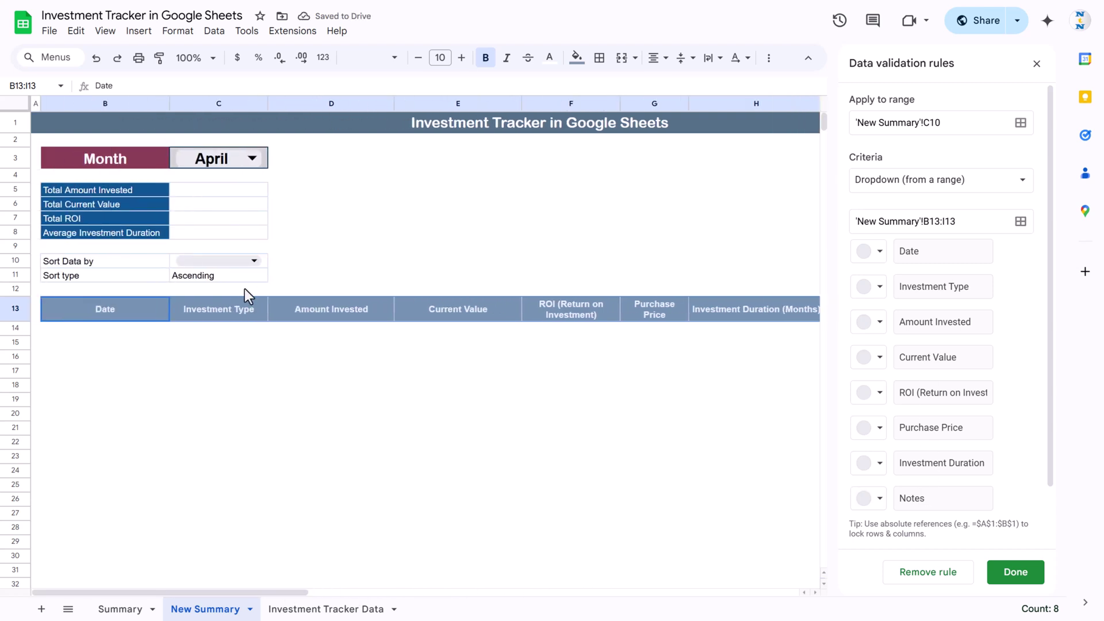
# Step: Choose Amount Invested in the Sort Data by dropdown and widen column C to fit it
pyautogui.click(253, 268)
pyautogui.click(190, 280)
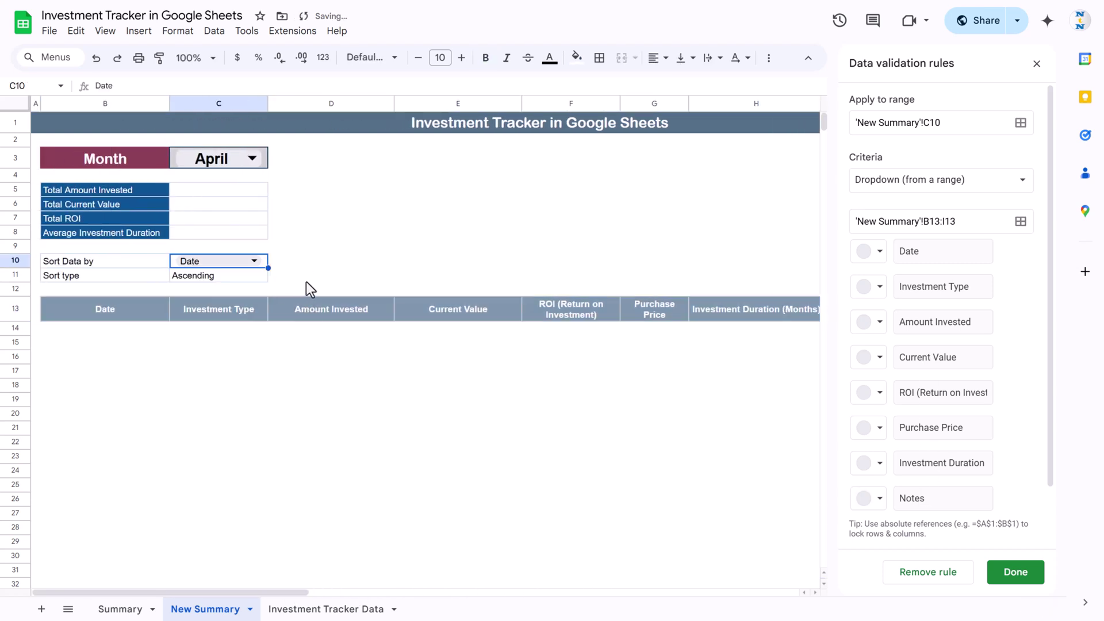
pyautogui.click(136, 610)
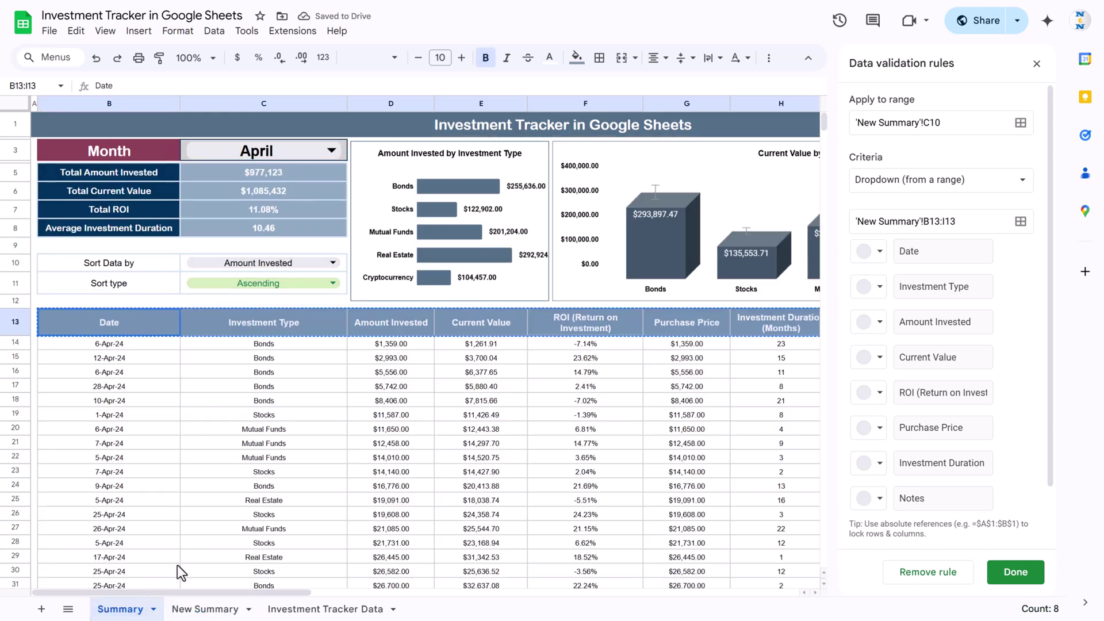
pyautogui.click(207, 611)
pyautogui.click(257, 260)
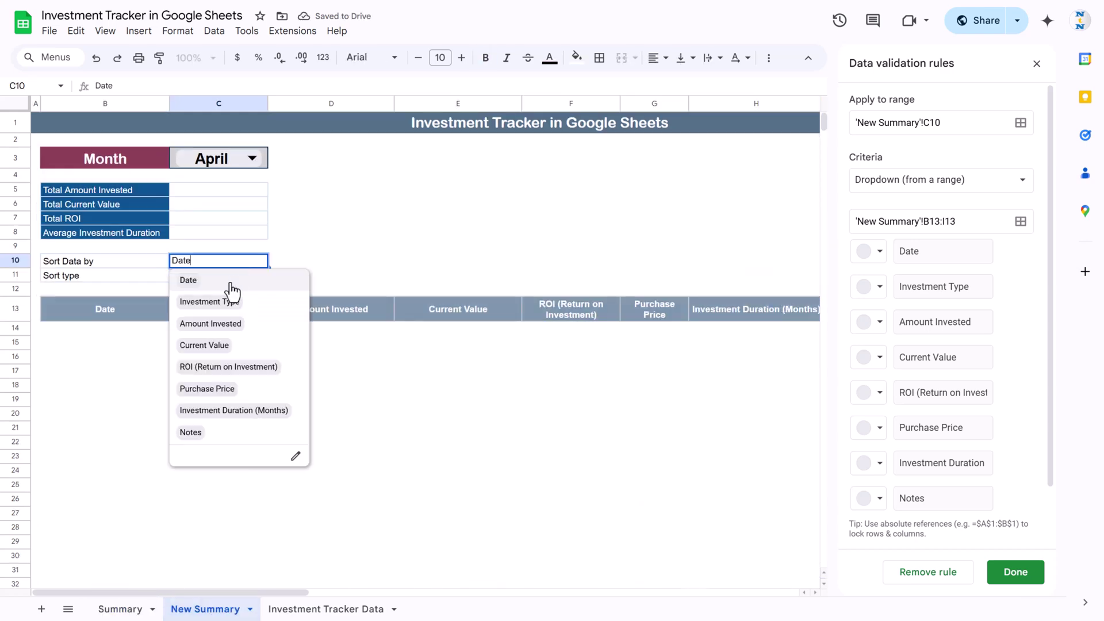
pyautogui.click(226, 322)
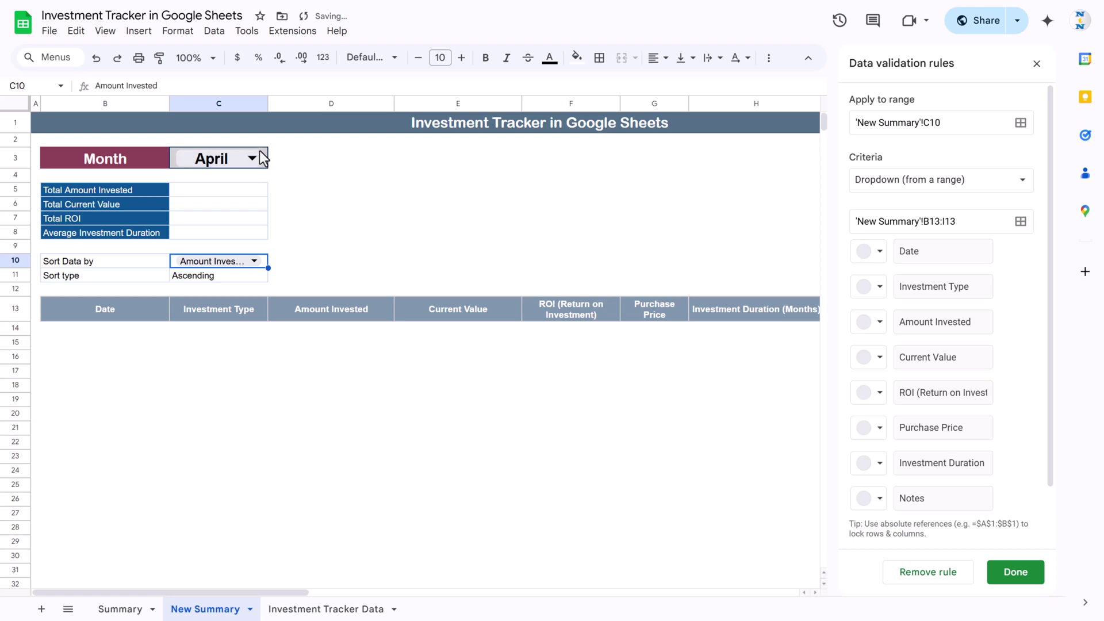
pyautogui.moveTo(268, 103); pyautogui.dragTo(318, 104)
# Step: Add a dropdown to the Sort type cell C11 with the options Ascending and Descending
pyautogui.click(225, 279)
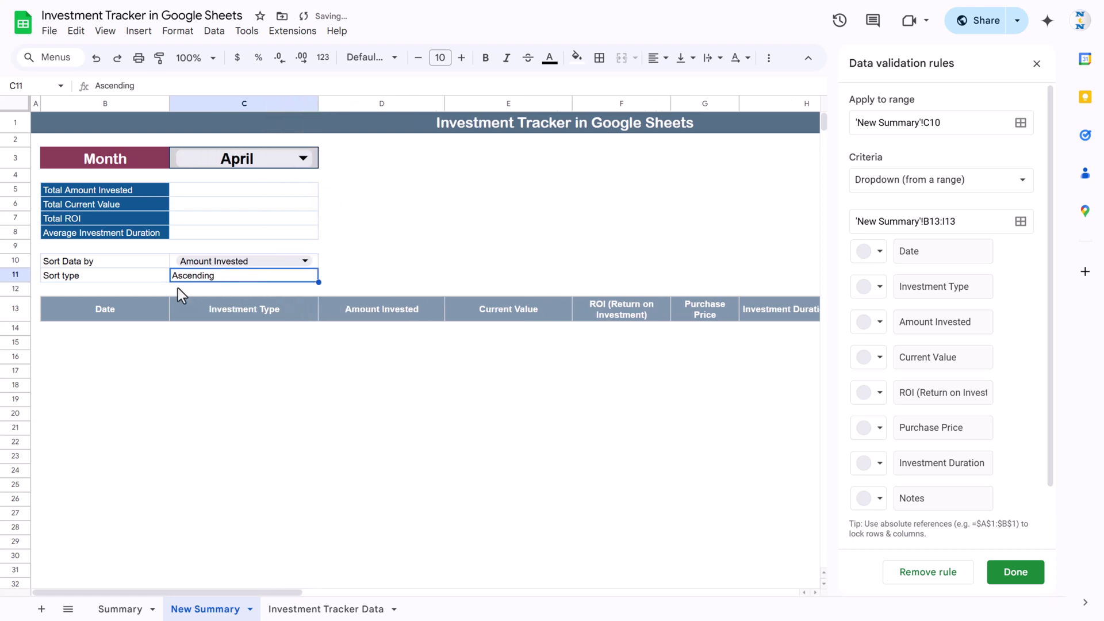
pyautogui.rightClick(237, 280)
pyautogui.click(209, 277)
pyautogui.doubleClick(153, 90)
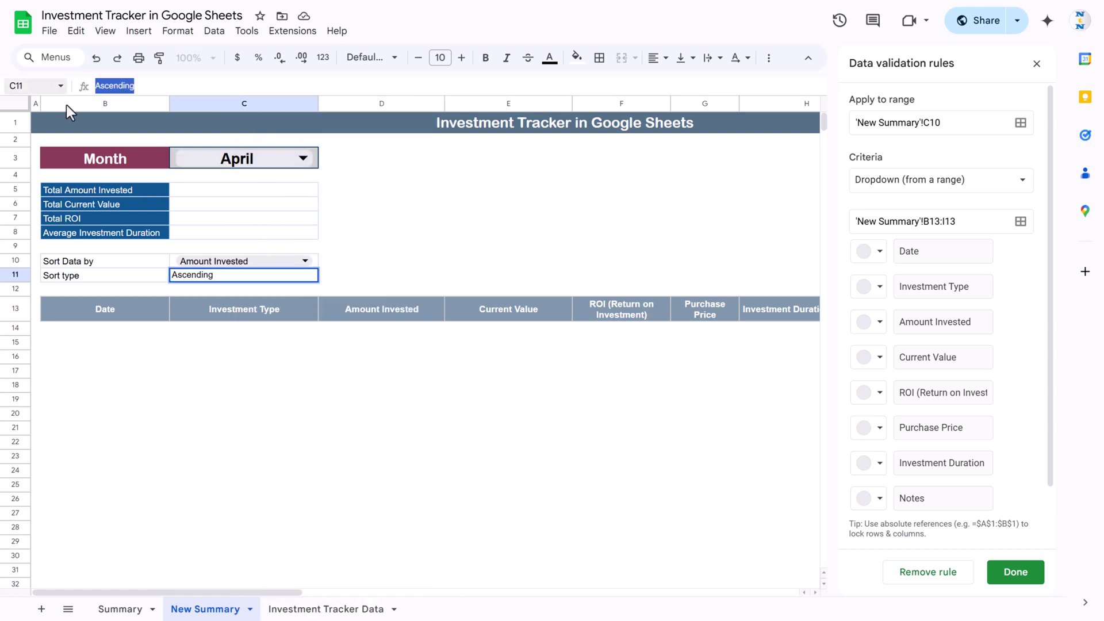
pyautogui.click(246, 275)
pyautogui.rightClick(252, 286)
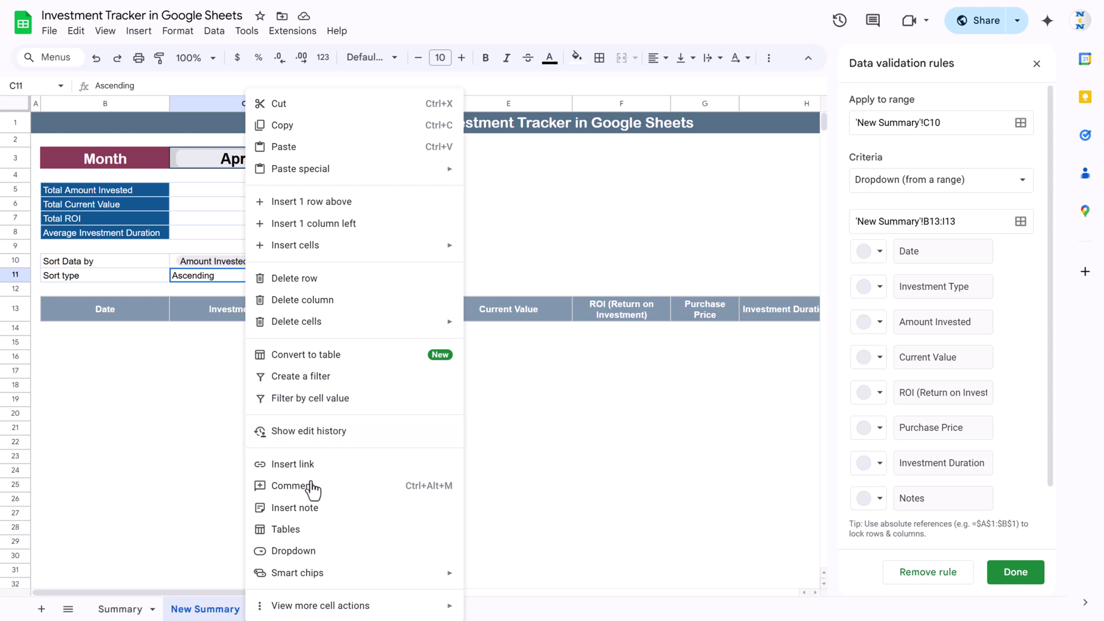
pyautogui.click(294, 551)
pyautogui.doubleClick(940, 225)
pyautogui.click(978, 225)
pyautogui.click(950, 255)
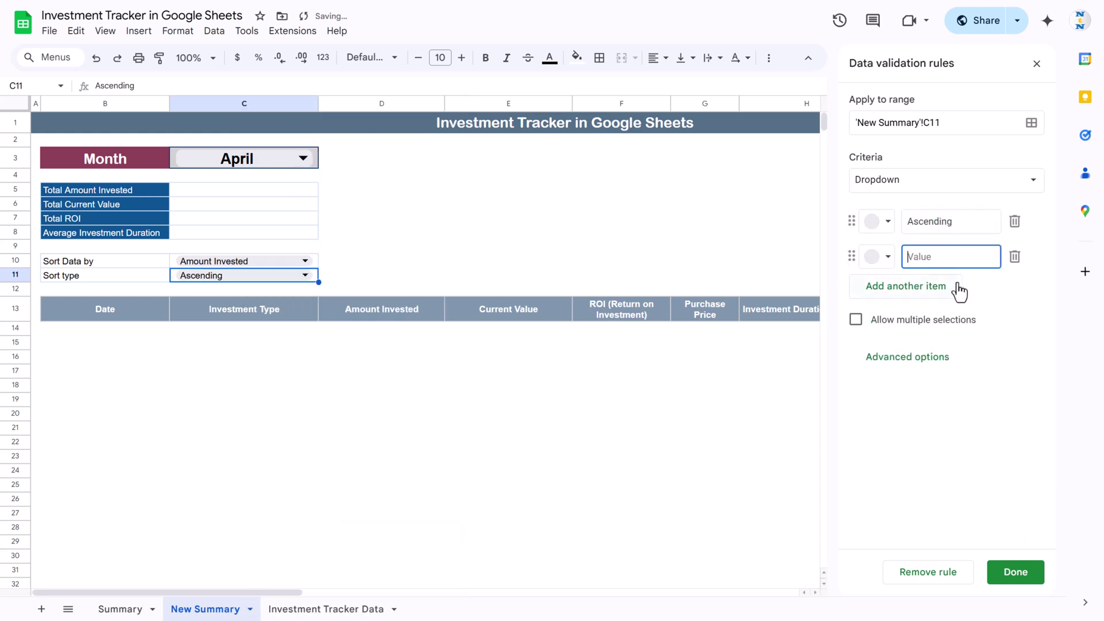
pyautogui.write('Descending')
# Step: Color the Descending option light orange and Ascending light green, and save the C11 dropdown rule
pyautogui.click(893, 257)
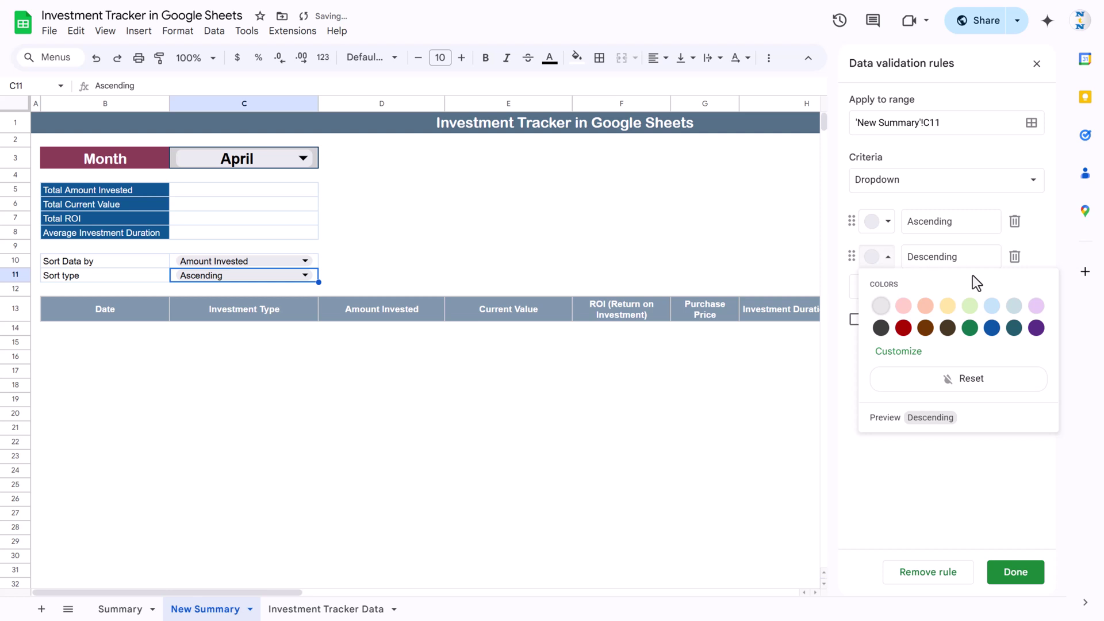
pyautogui.click(925, 306)
pyautogui.click(889, 224)
pyautogui.click(970, 271)
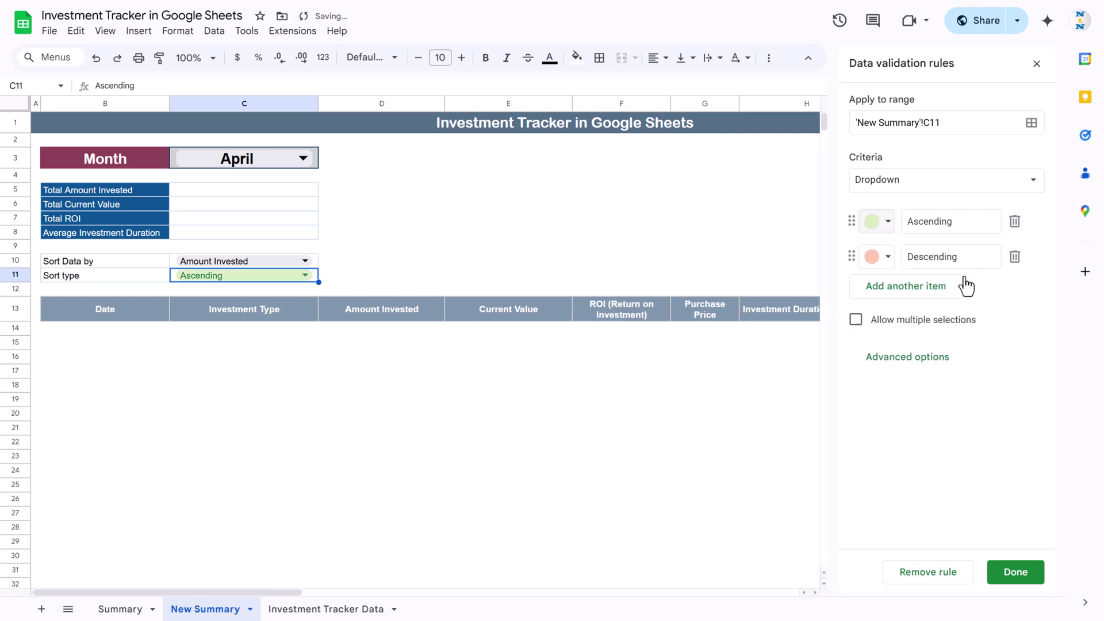
pyautogui.click(1028, 583)
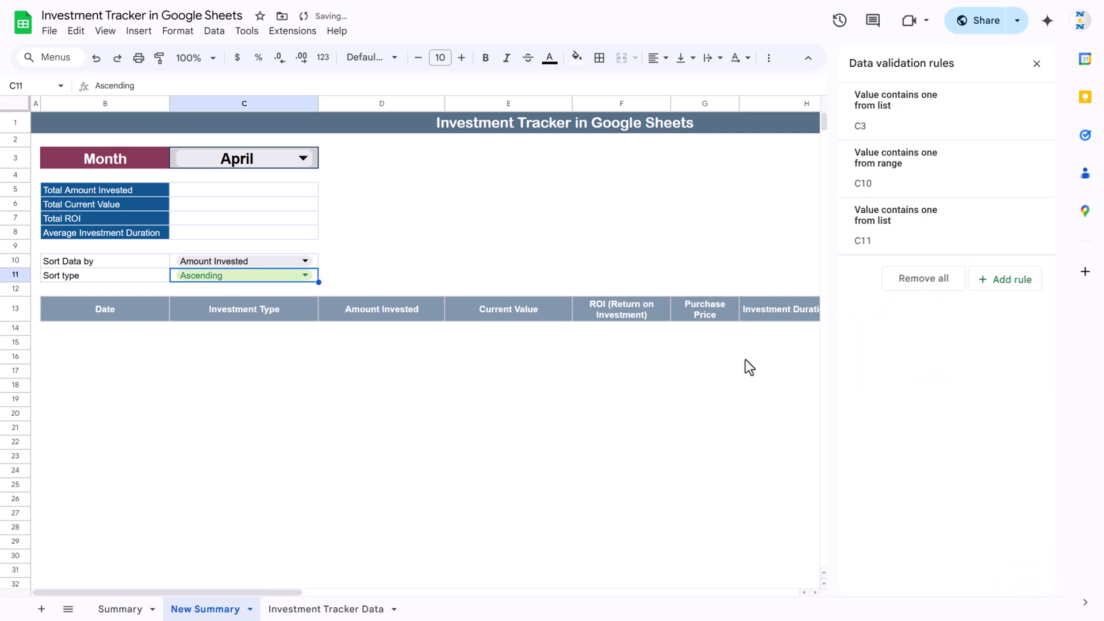
pyautogui.click(622, 371)
pyautogui.click(144, 318)
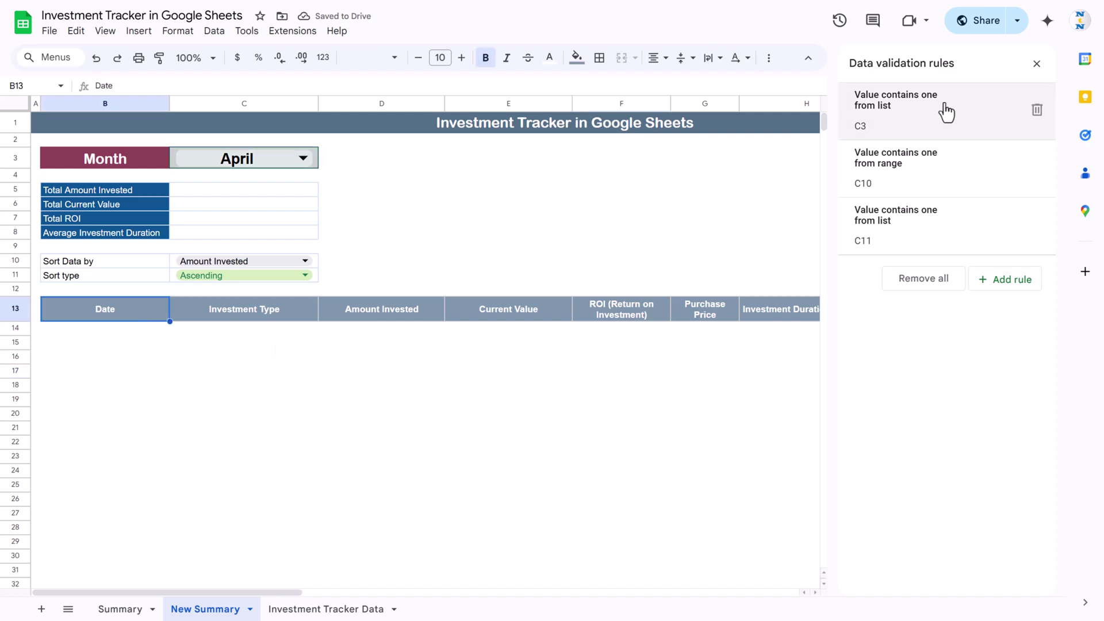
# Step: Start a FILTER formula in New Summary cell B14 using 'Investment Tracker Data'!B4:I9000 as the range to filter
pyautogui.click(1037, 64)
pyautogui.click(94, 331)
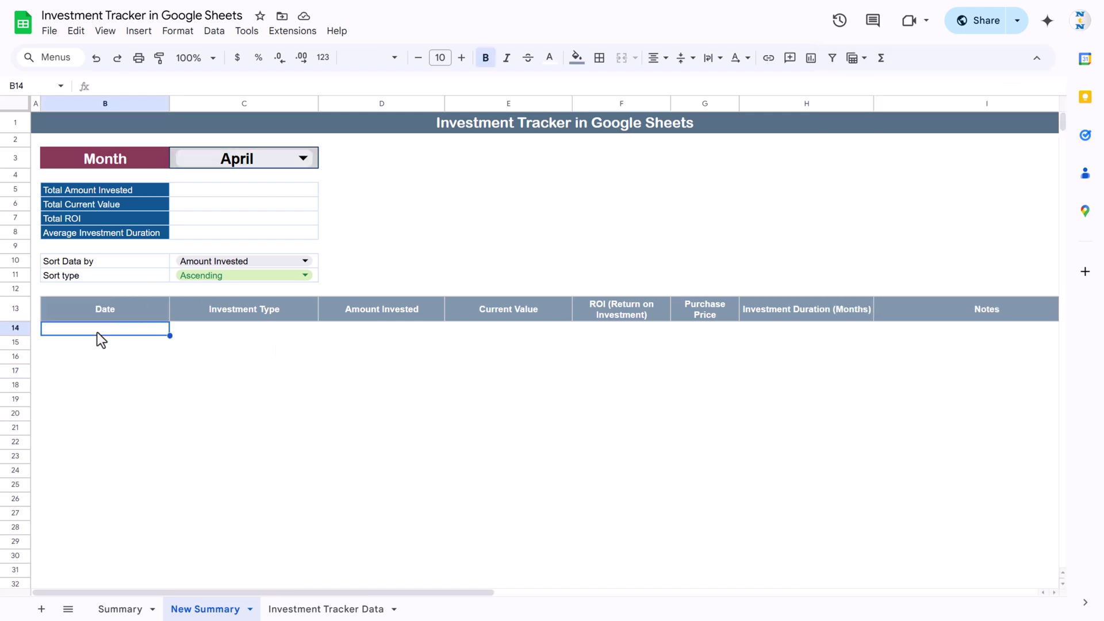
pyautogui.click(297, 615)
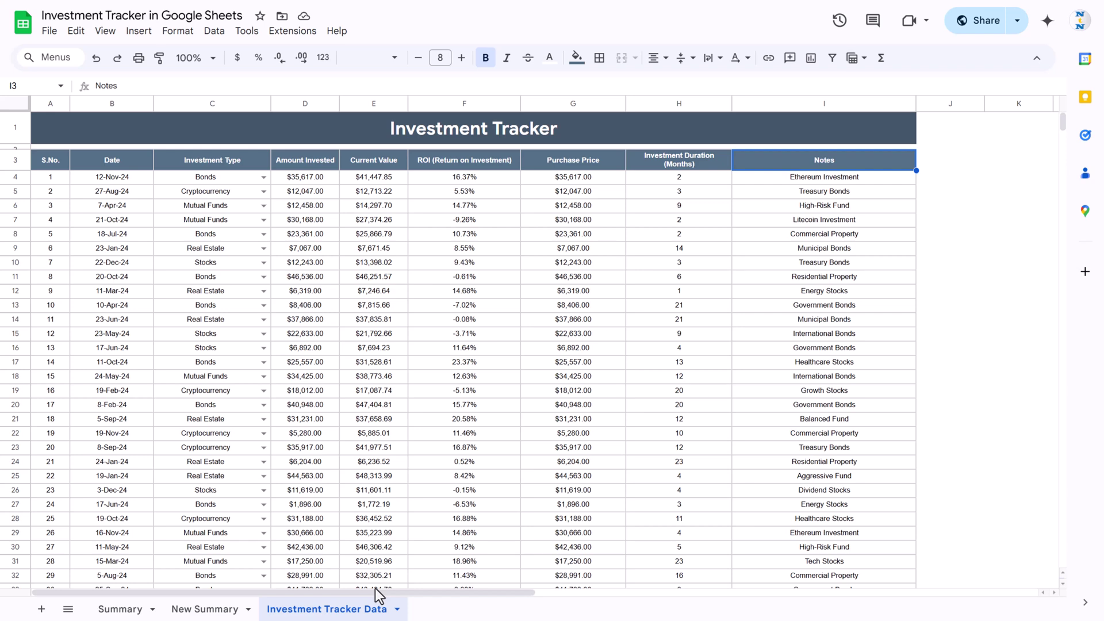
pyautogui.click(195, 613)
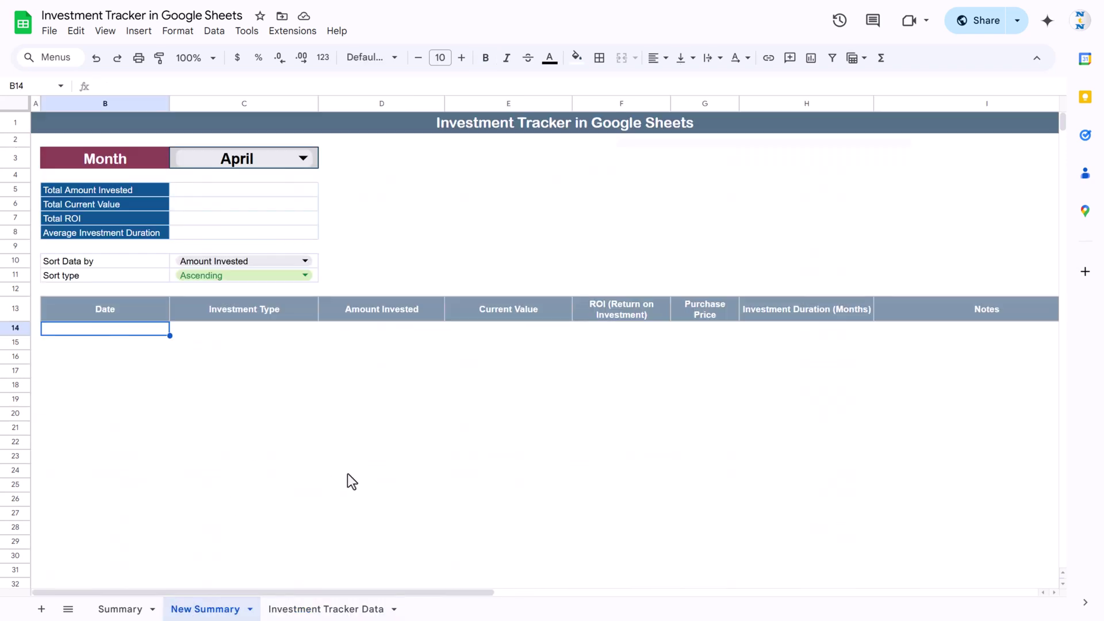
pyautogui.write('=fil')
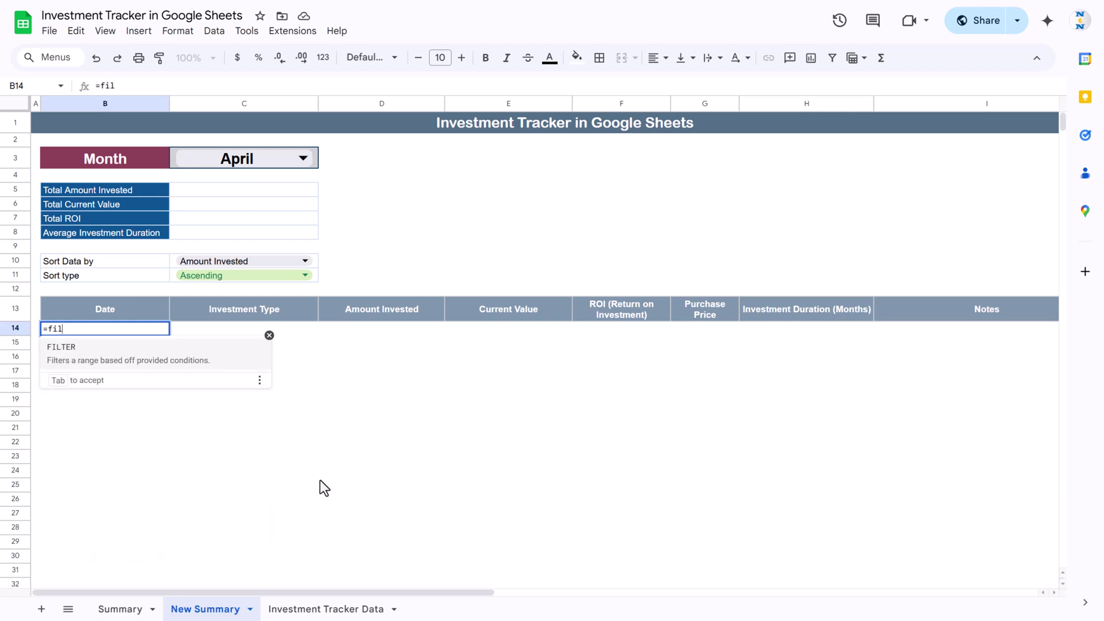
pyautogui.press('Tab')
pyautogui.click(326, 609)
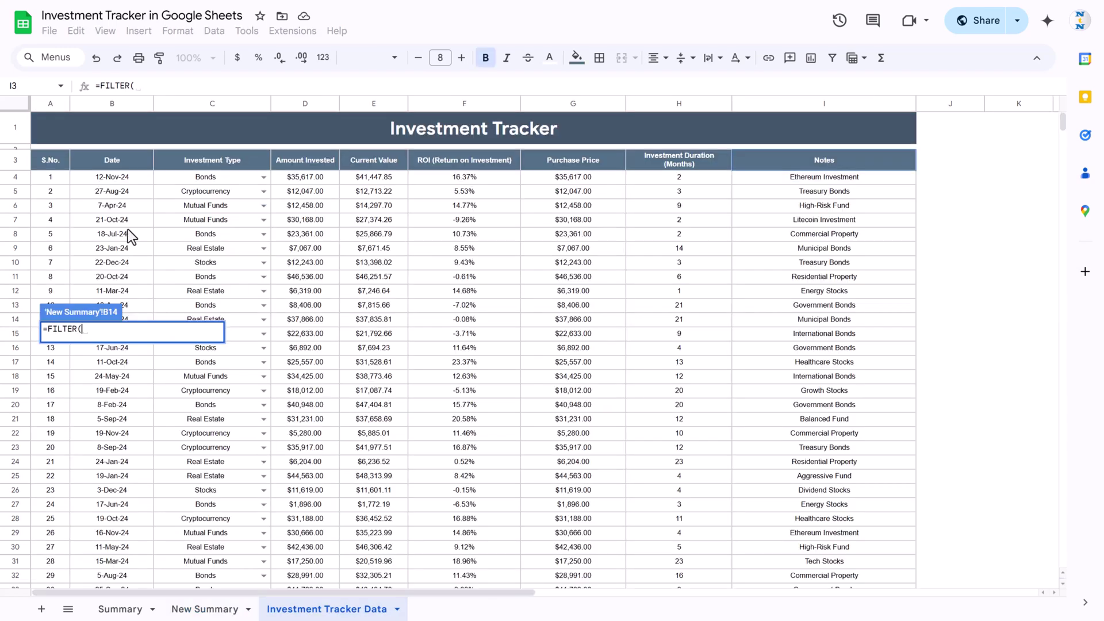
pyautogui.click(114, 167)
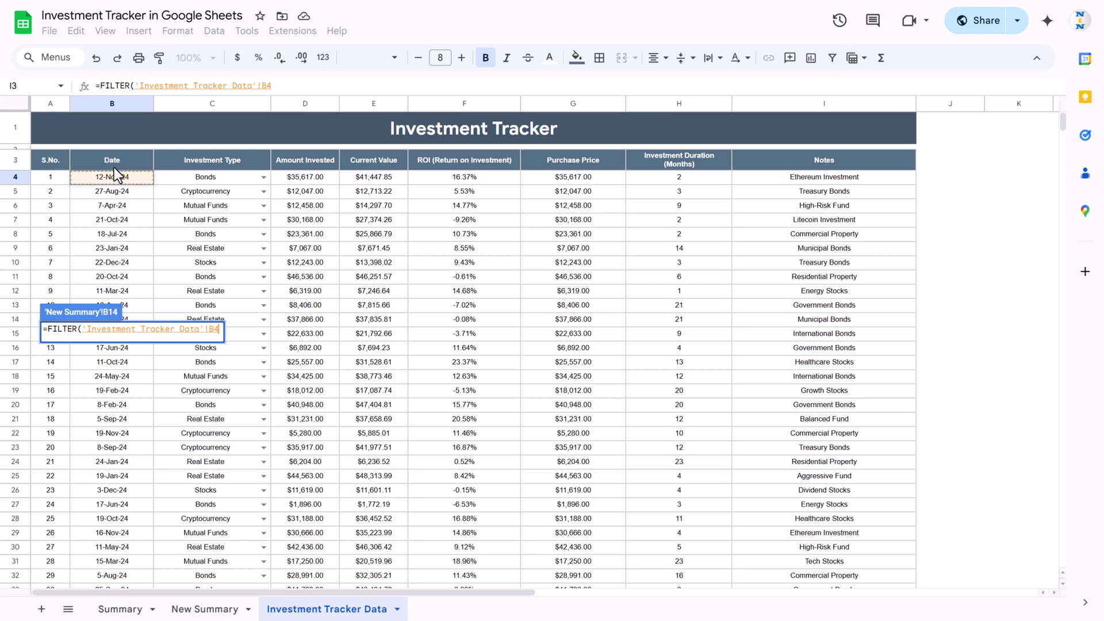
pyautogui.hotkey('ctrl', 'shift', 'Right')
pyautogui.hotkey('ctrl', 'shift', 'Down')
pyautogui.hotkey('ctrl', 'shift', 'Down')
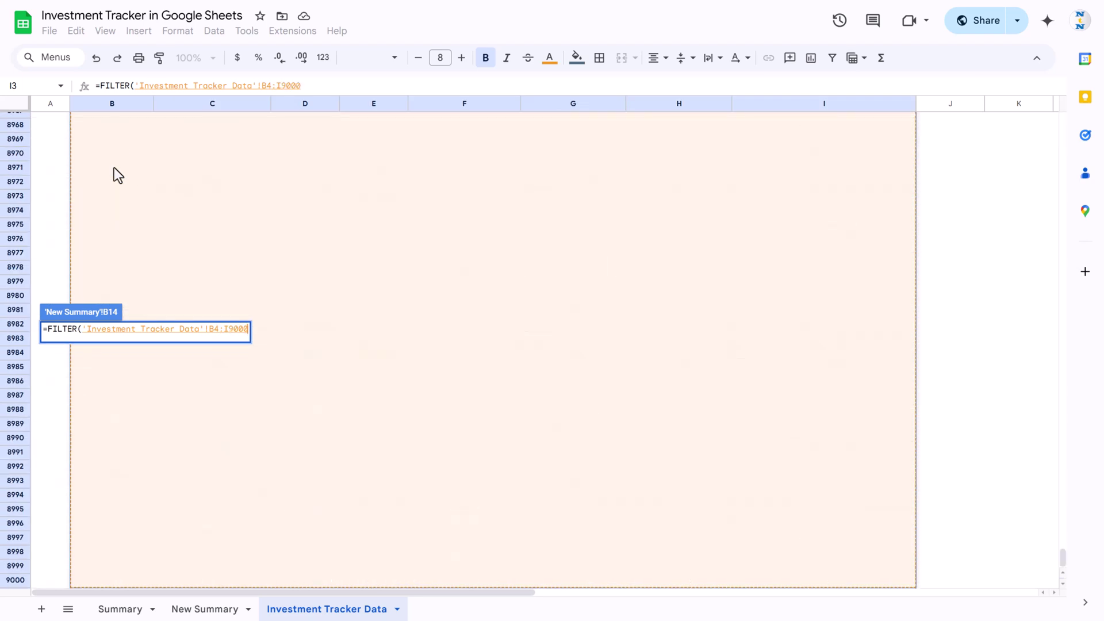
pyautogui.write(',')
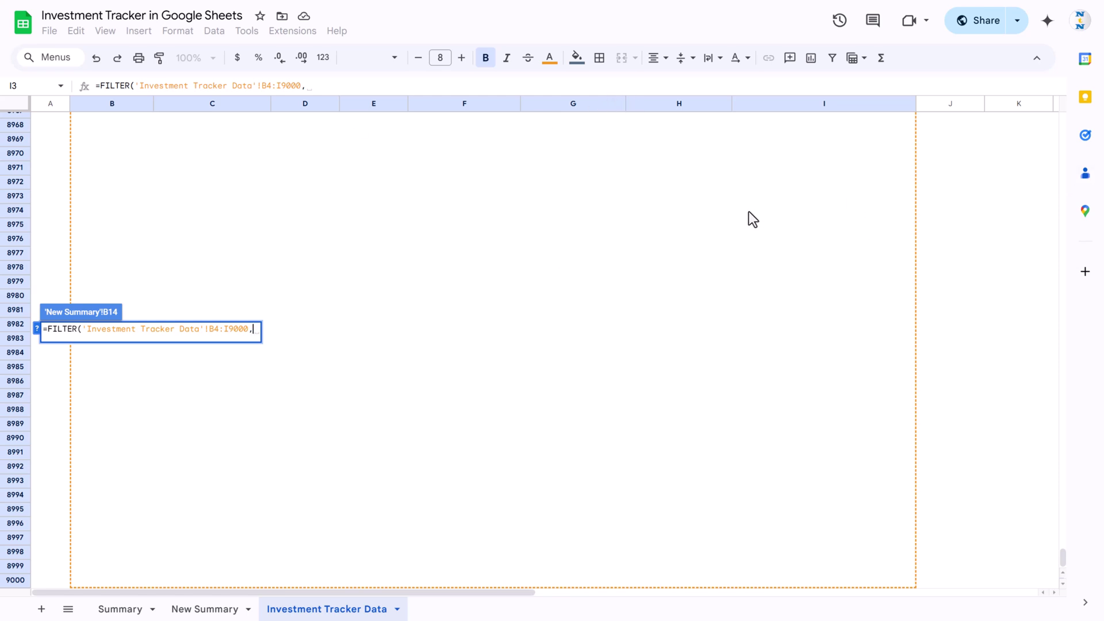
# Step: Begin the FILTER condition with TEXT('Investment Tracker Data'!B4:B9000,"MMMM")= to compare the dates by full month name
pyautogui.write('TEXT(')
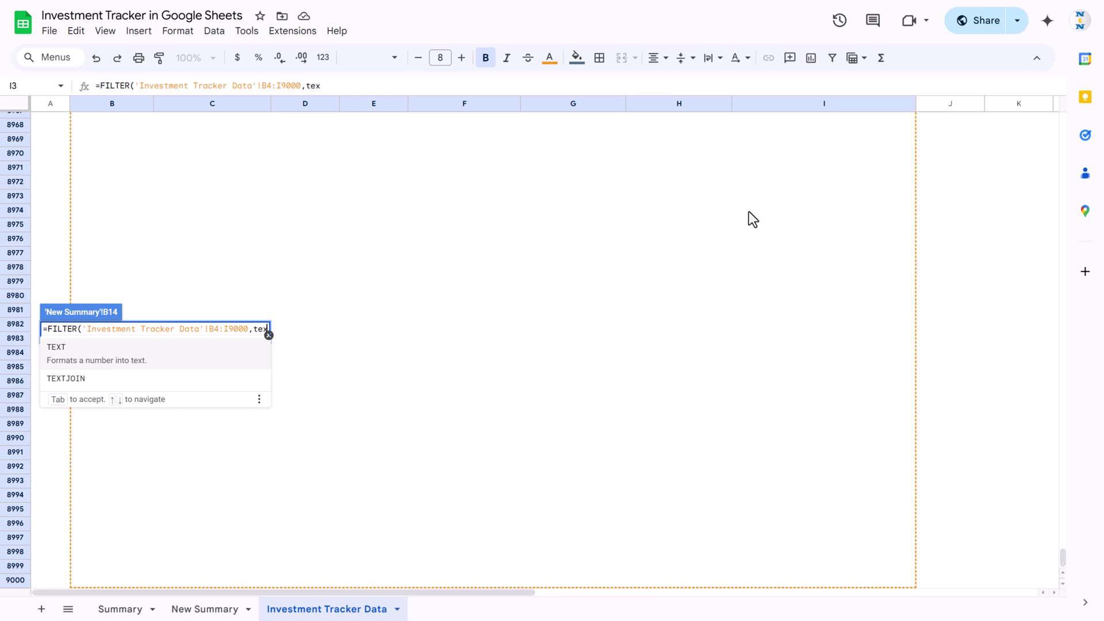
pyautogui.moveTo(1063, 558); pyautogui.dragTo(930, 155)
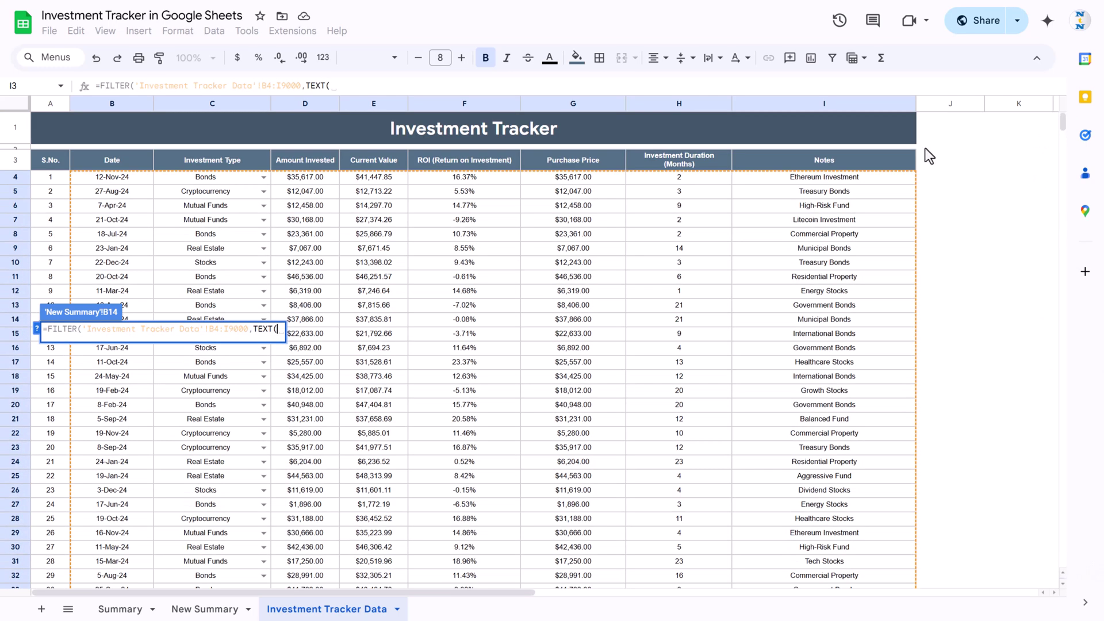
pyautogui.click(132, 177)
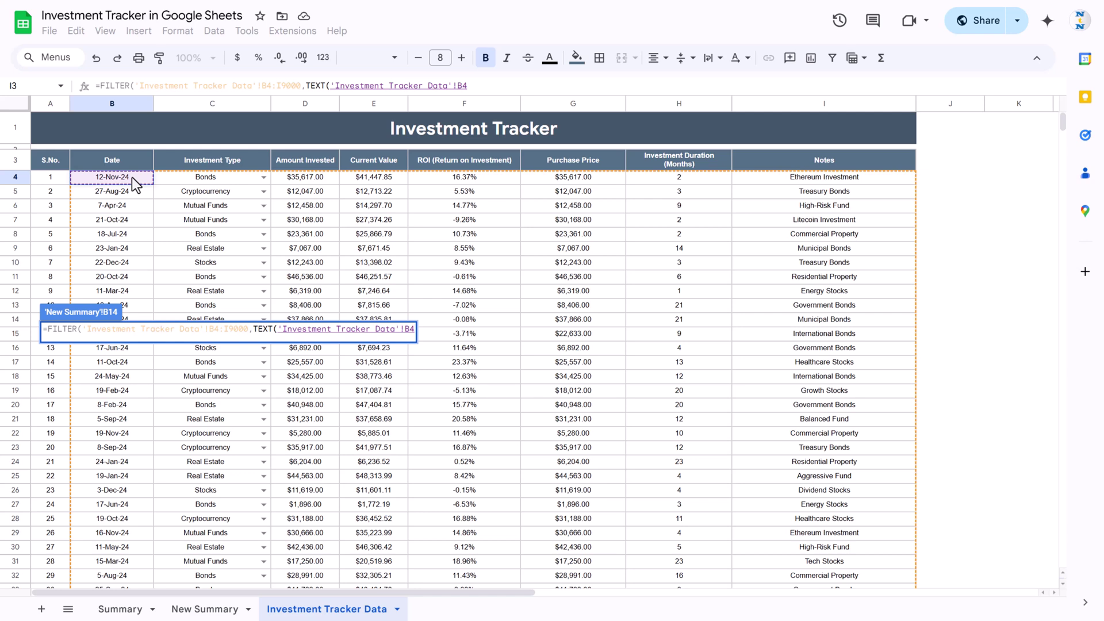
pyautogui.hotkey('ctrl', 'shift', 'Down')
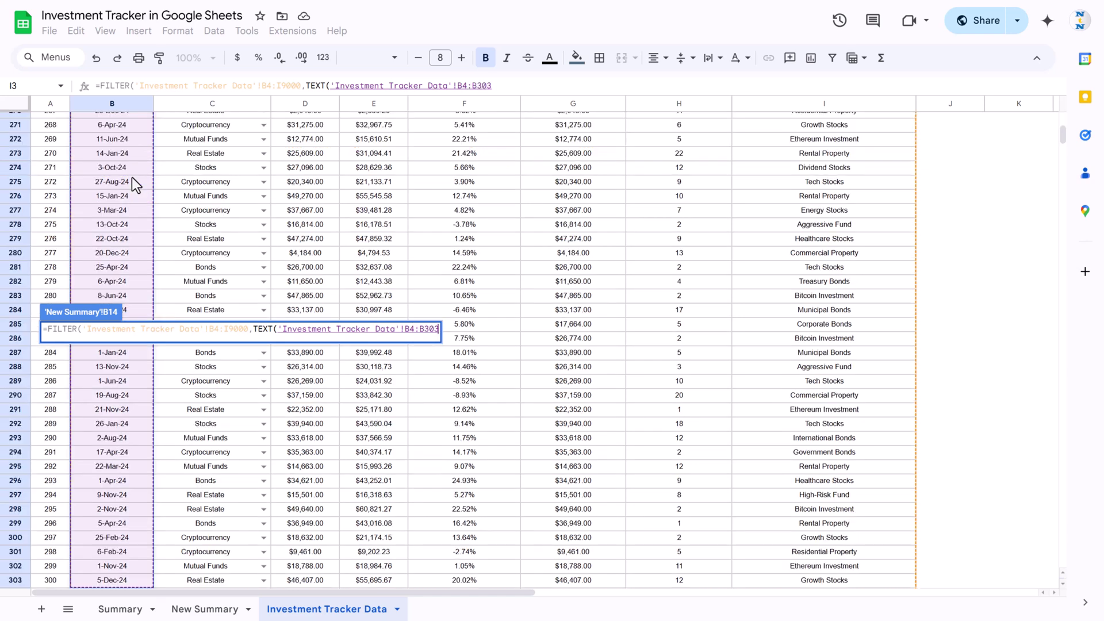
pyautogui.write(',"')
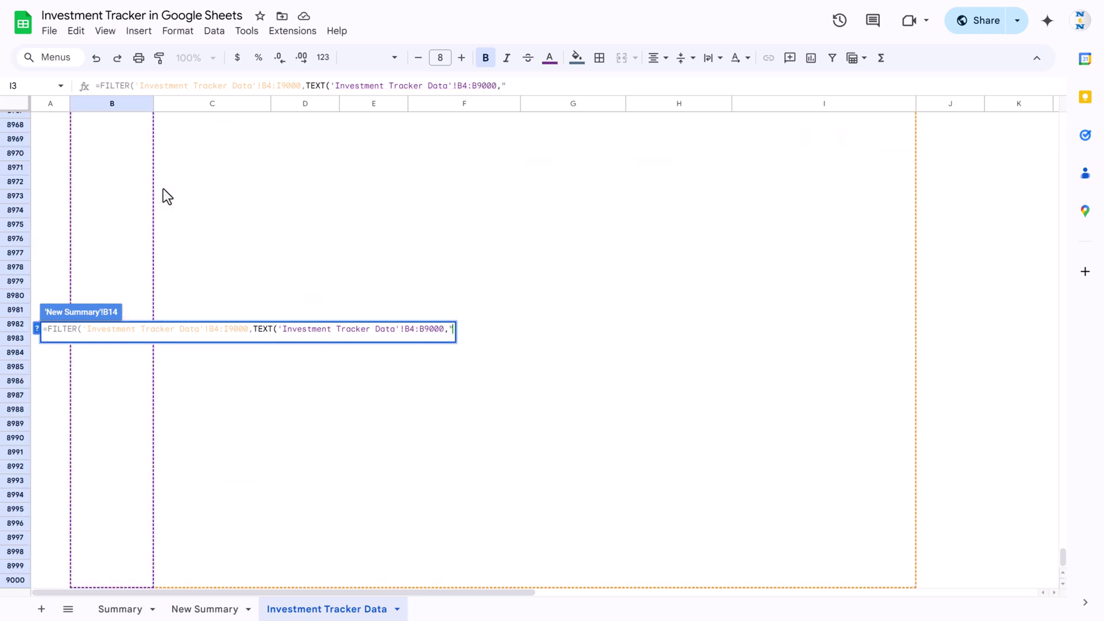
pyautogui.write('MMMM")=')
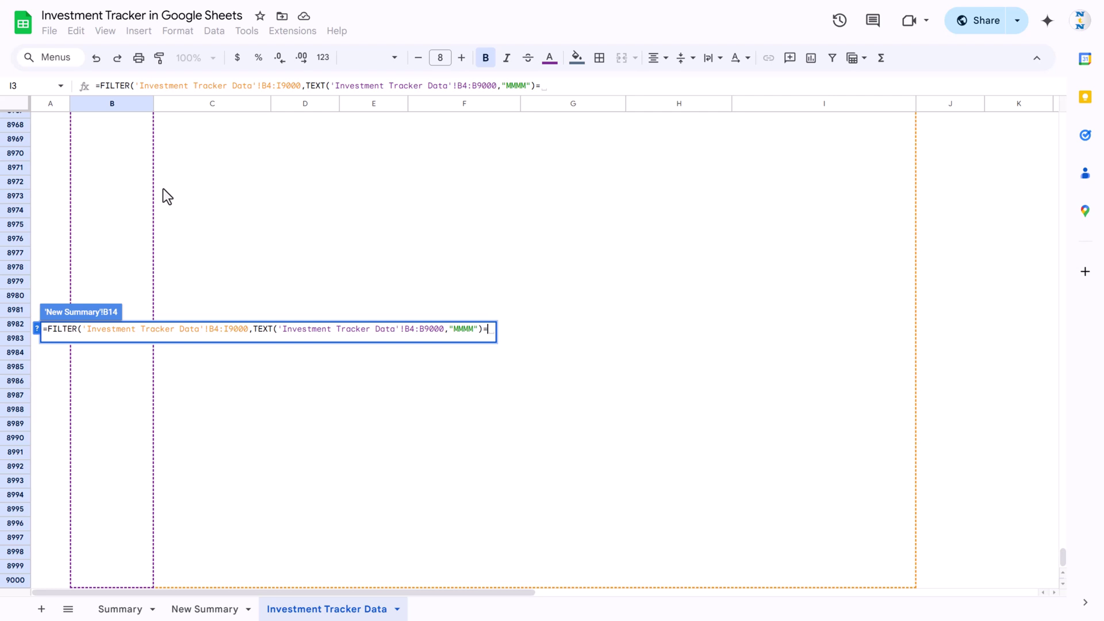
# Step: Match the condition against month cell C3 on New Summary and complete the B14 FILTER formula
pyautogui.click(204, 610)
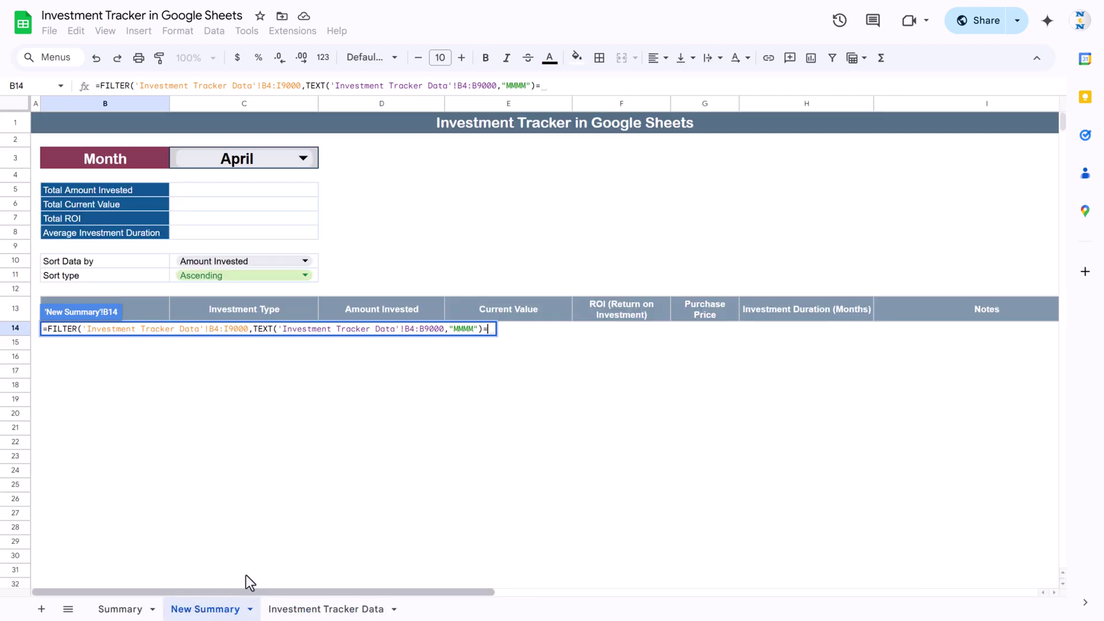
pyautogui.click(316, 163)
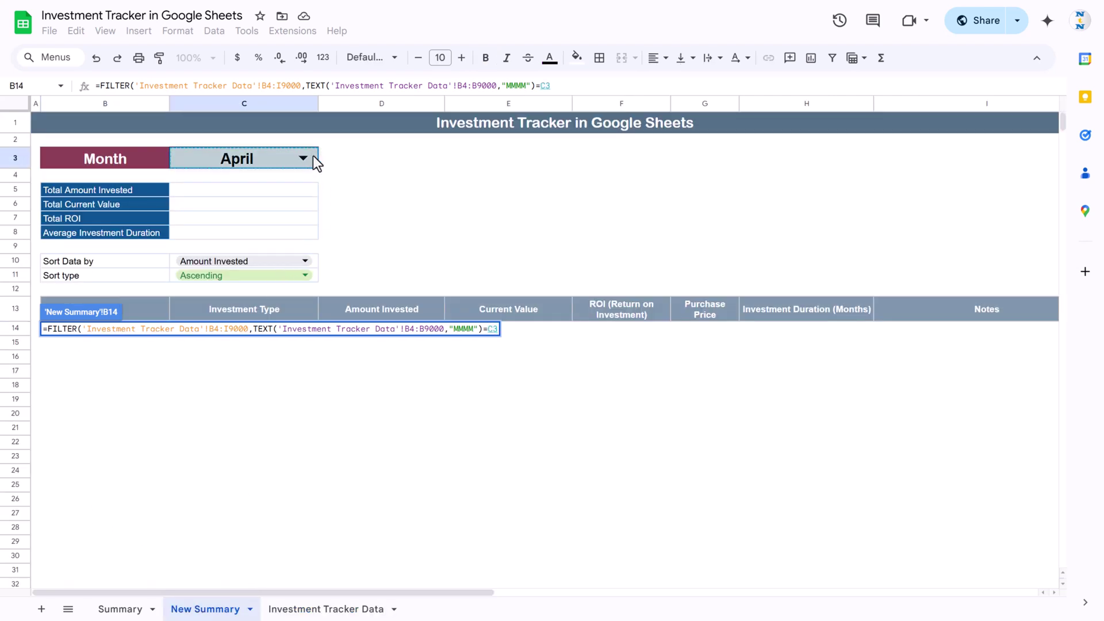
pyautogui.write(')')
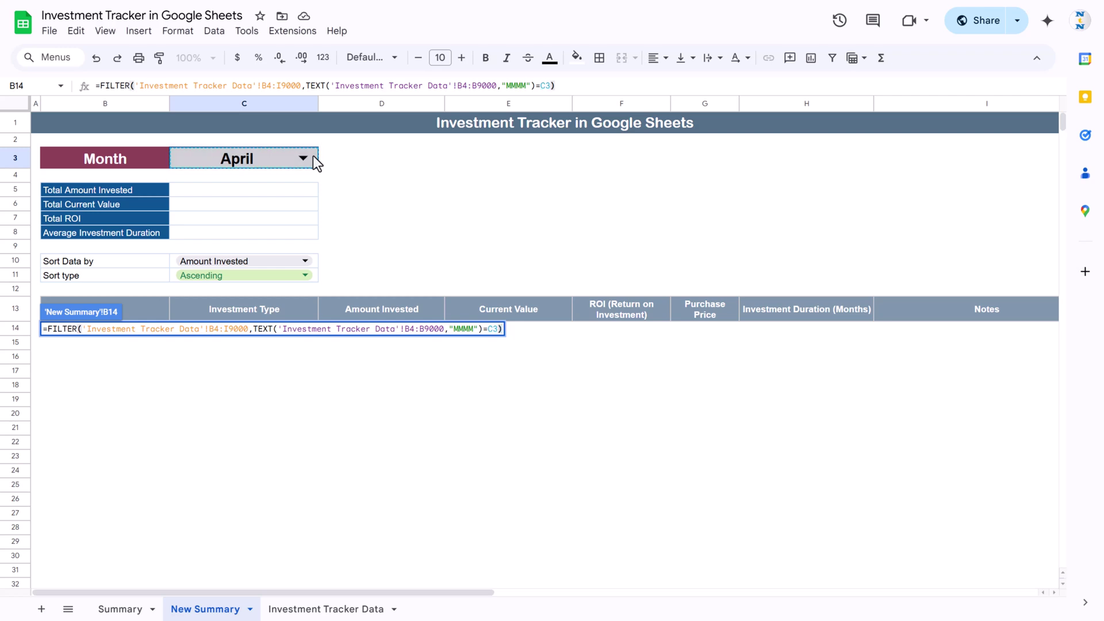
pyautogui.press('Return')
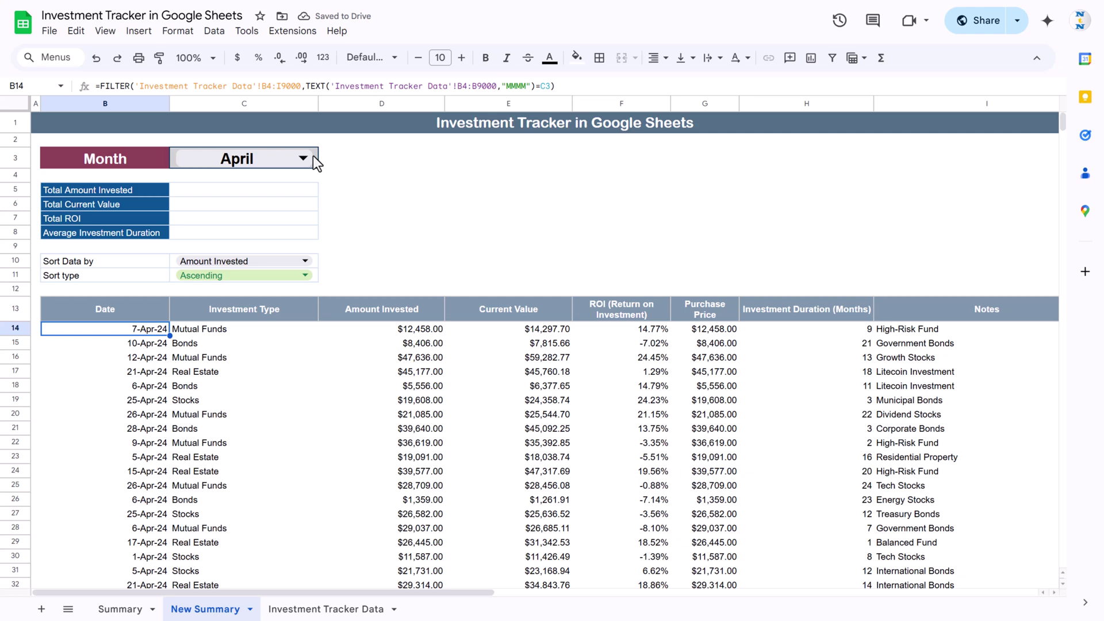
# Step: Center-align the whole data table B13:I50, including its header row
pyautogui.hotkey('ctrl', 'Down')
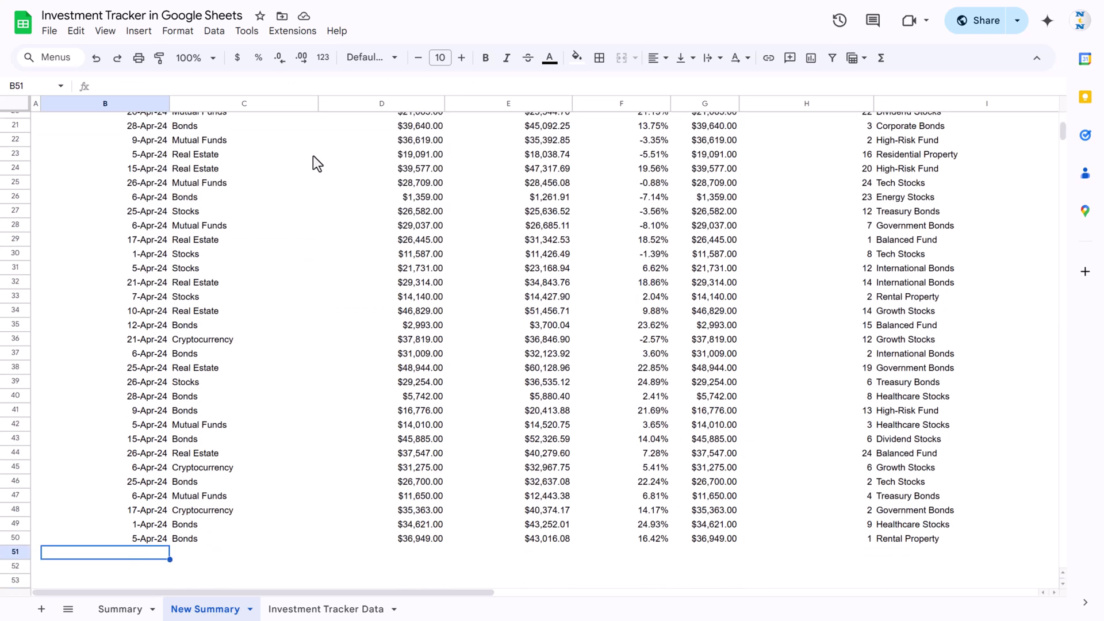
pyautogui.hotkey('ctrl', 'Up')
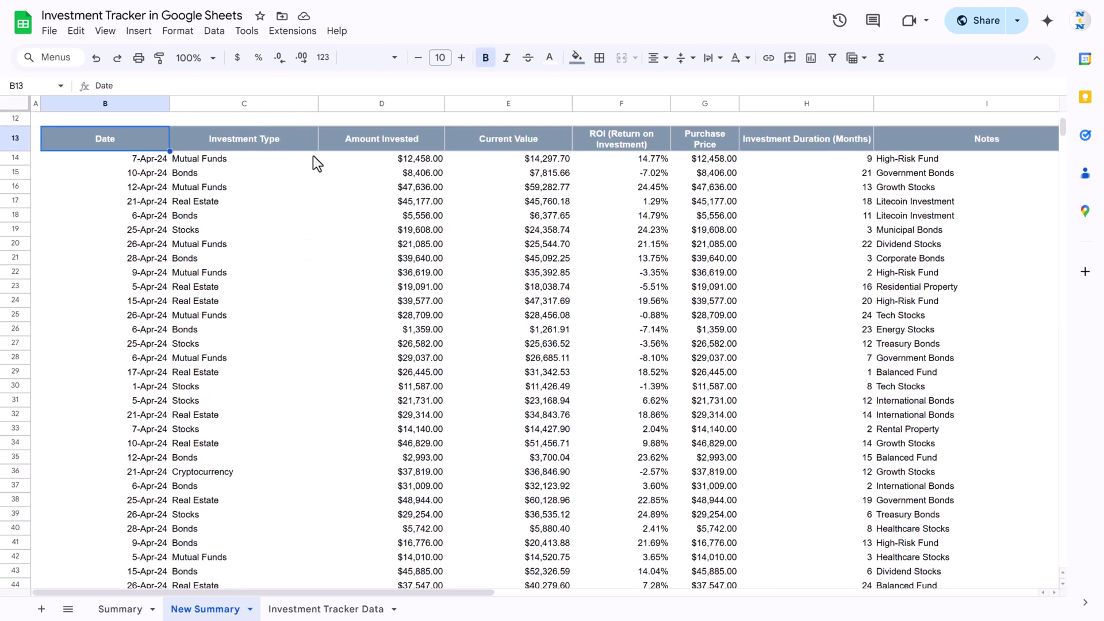
pyautogui.hotkey('ctrl', 'a')
pyautogui.click(658, 58)
pyautogui.click(682, 82)
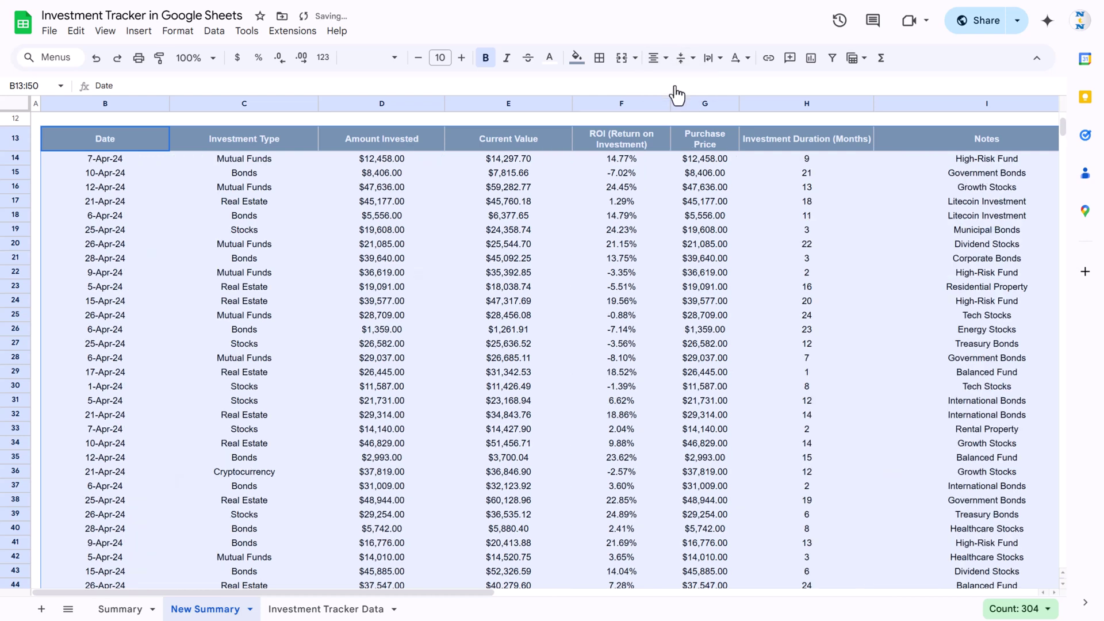
# Step: Apply light-coloured borders to all cells of the data table B13:I50
pyautogui.click(599, 59)
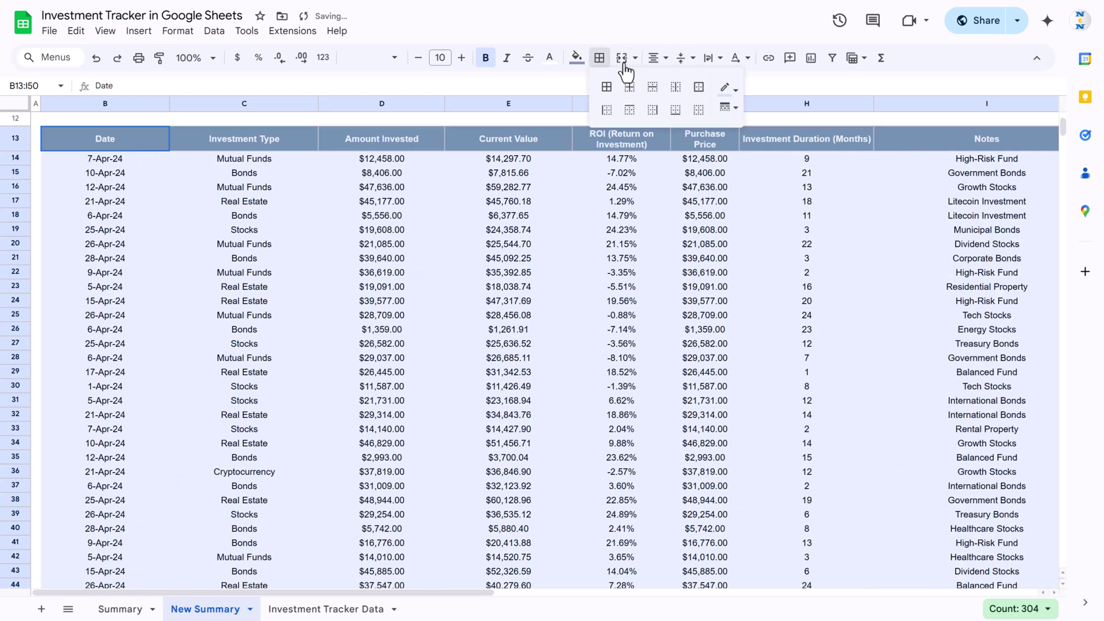
pyautogui.click(727, 88)
pyautogui.click(835, 177)
pyautogui.click(607, 86)
pyautogui.click(274, 171)
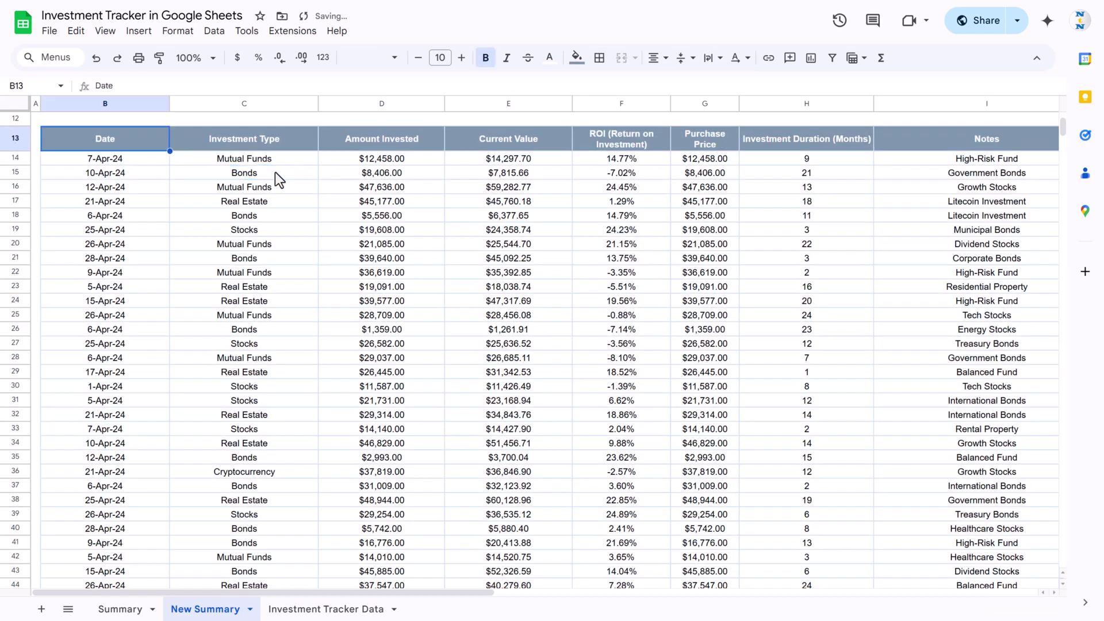
# Step: Set the font size of the whole data table B13:I50 to 8
pyautogui.hotkey('ctrl', 'z')
pyautogui.press('Return')
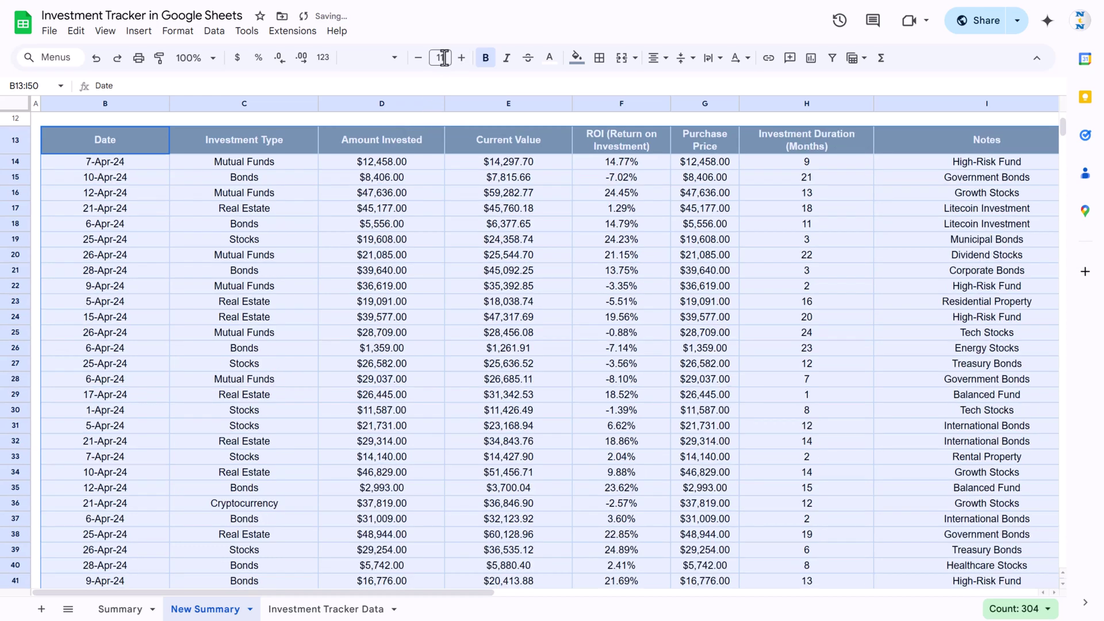
pyautogui.click(441, 57)
pyautogui.click(440, 124)
pyautogui.click(440, 58)
pyautogui.click(441, 58)
pyautogui.click(270, 214)
# Step: Select B50:I1000 from the table's last row down, open its border options, and return to the header row
pyautogui.hotkey('ctrl', 'Down')
pyautogui.hotkey('ctrl', 'a')
pyautogui.press('Left')
pyautogui.hotkey('ctrl', 'shift', 'Down')
pyautogui.hotkey('ctrl', 'shift', 'Right')
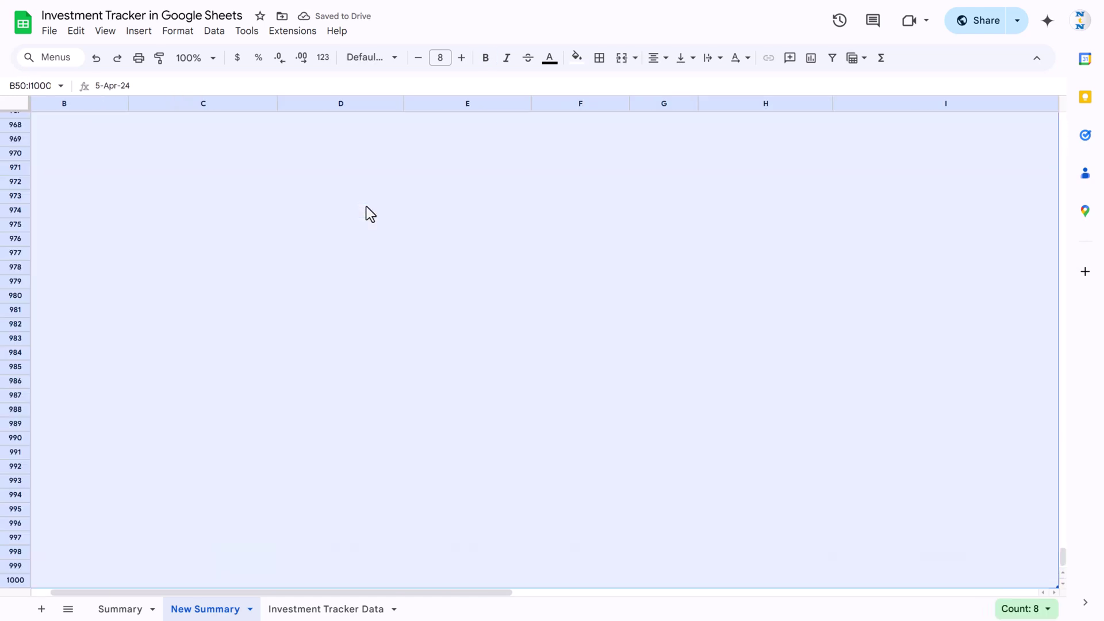
pyautogui.click(599, 58)
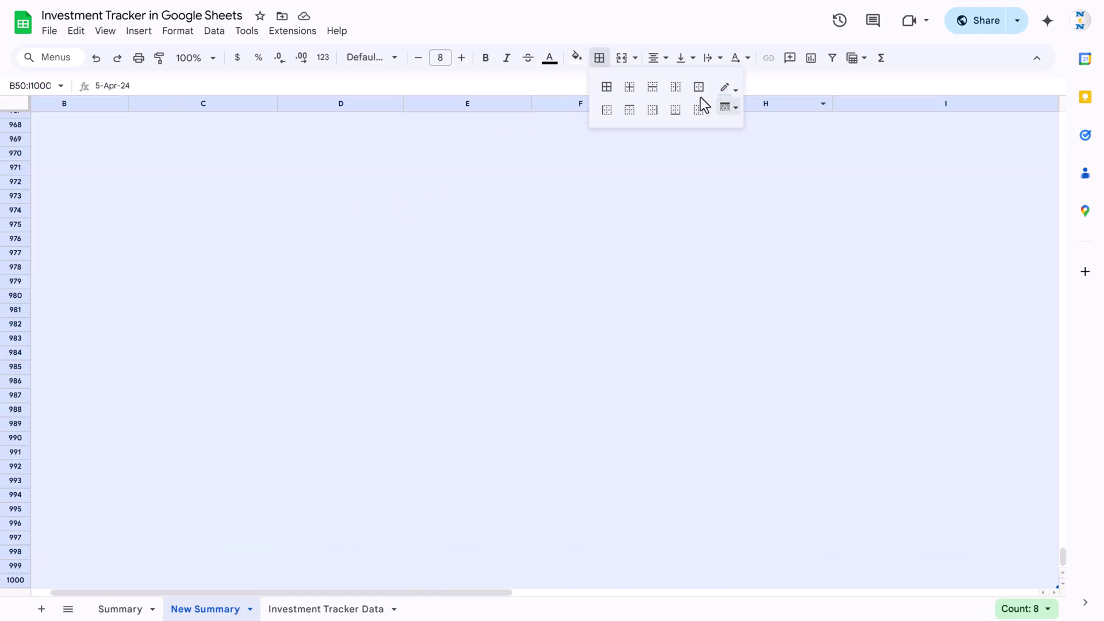
pyautogui.click(480, 232)
pyautogui.hotkey('ctrl', 'Up')
pyautogui.hotkey('ctrl', 'Up')
pyautogui.hotkey('ctrl', 'Up')
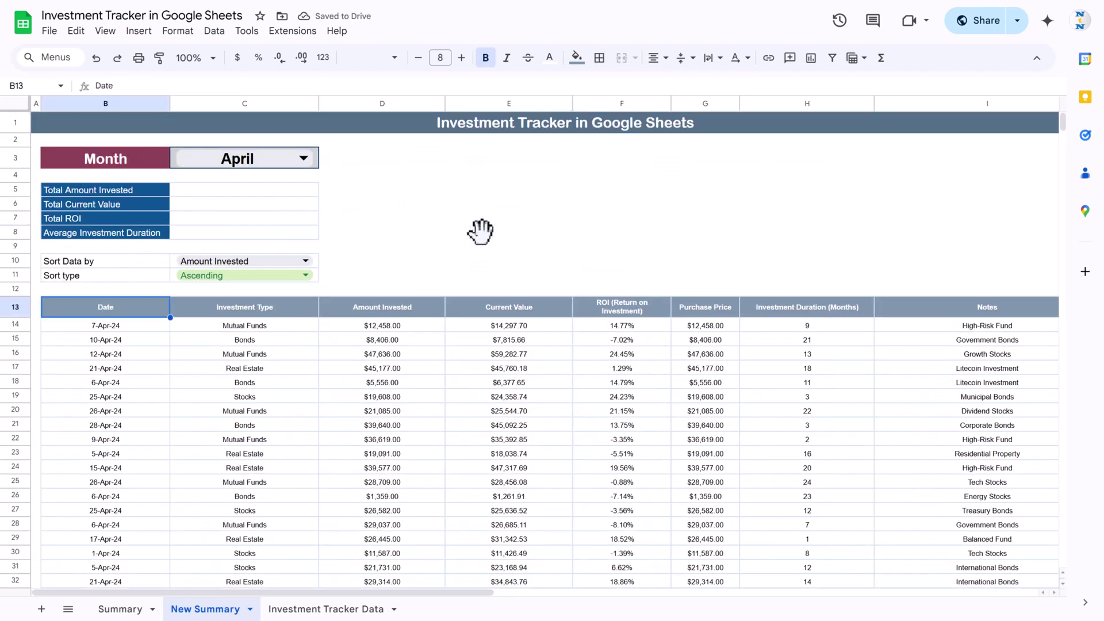
# Step: Choose March in the Month dropdown C3 to filter the table for that month
pyautogui.click(304, 159)
pyautogui.click(194, 225)
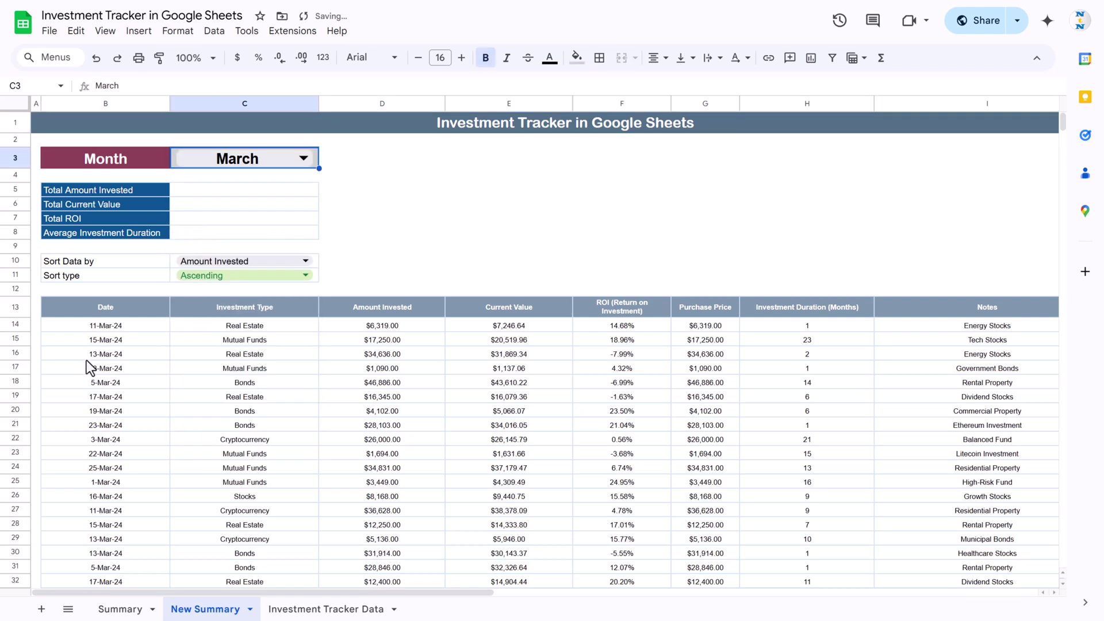
pyautogui.click(270, 313)
# Step: Check the Summary sheet's B14 formula, then wrap New Summary's B14 FILTER formula in a SORT function with sort column 1
pyautogui.click(110, 327)
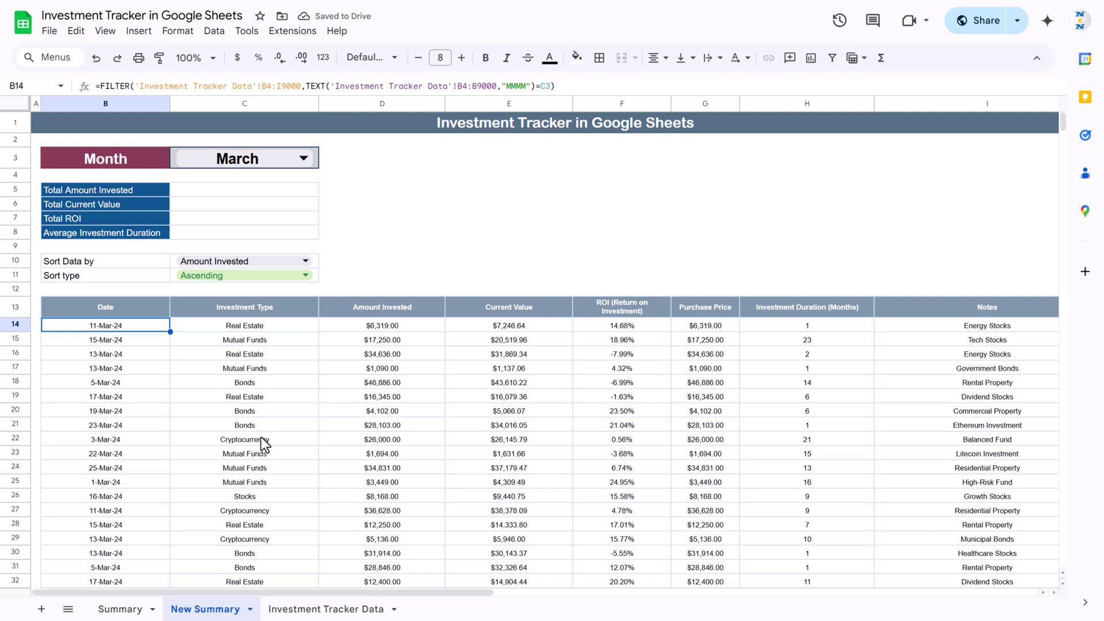
pyautogui.click(120, 609)
pyautogui.click(117, 343)
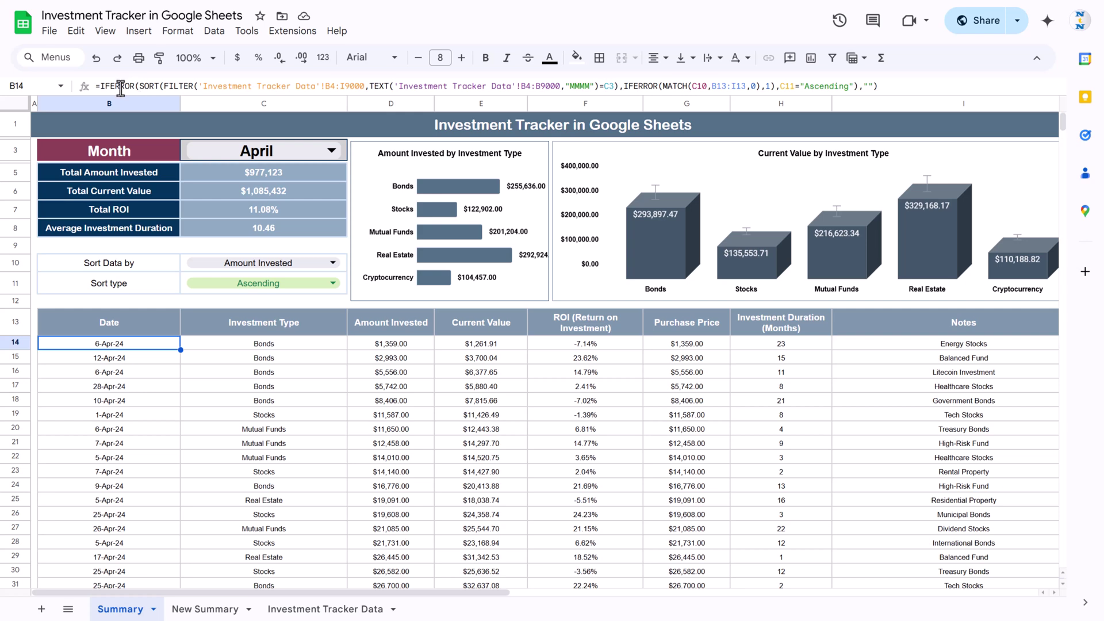
pyautogui.click(204, 609)
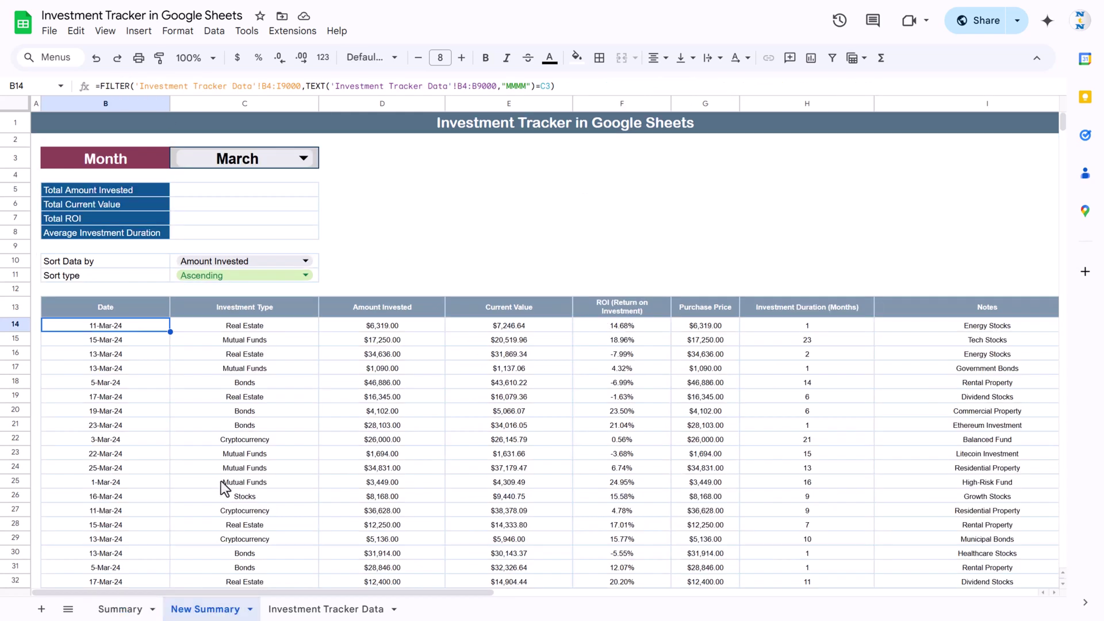
pyautogui.press('F2')
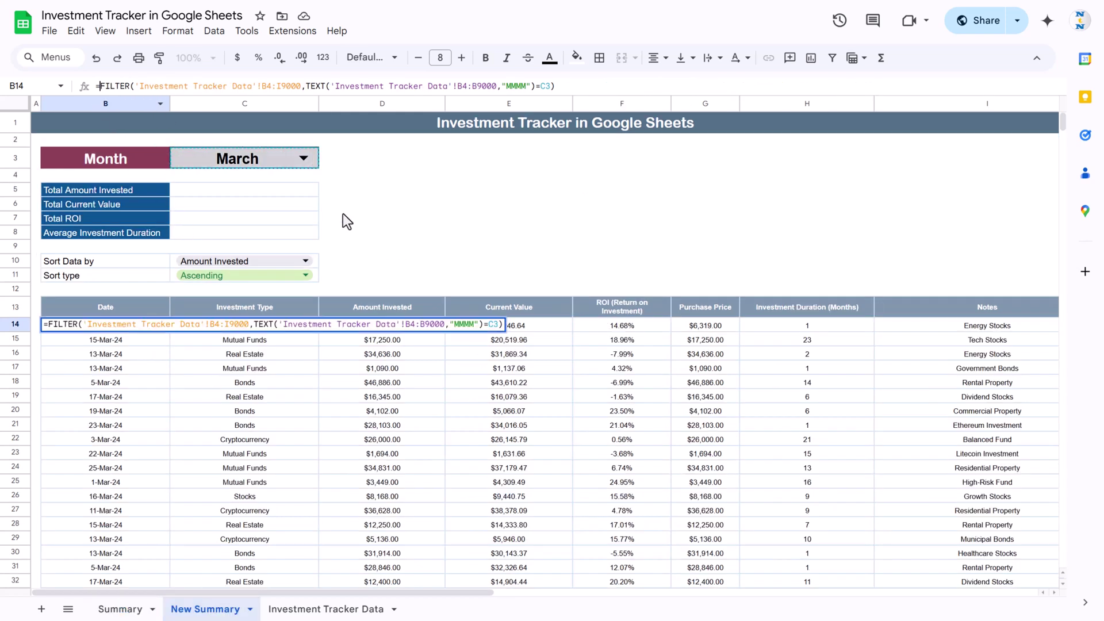
pyautogui.write('Sort(')
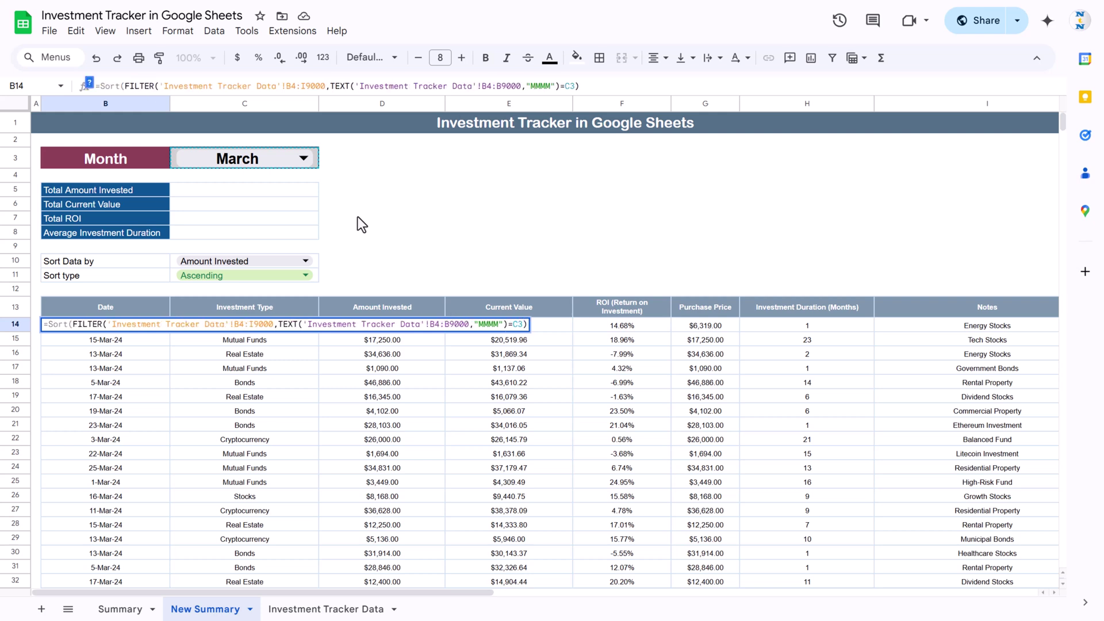
pyautogui.click(89, 83)
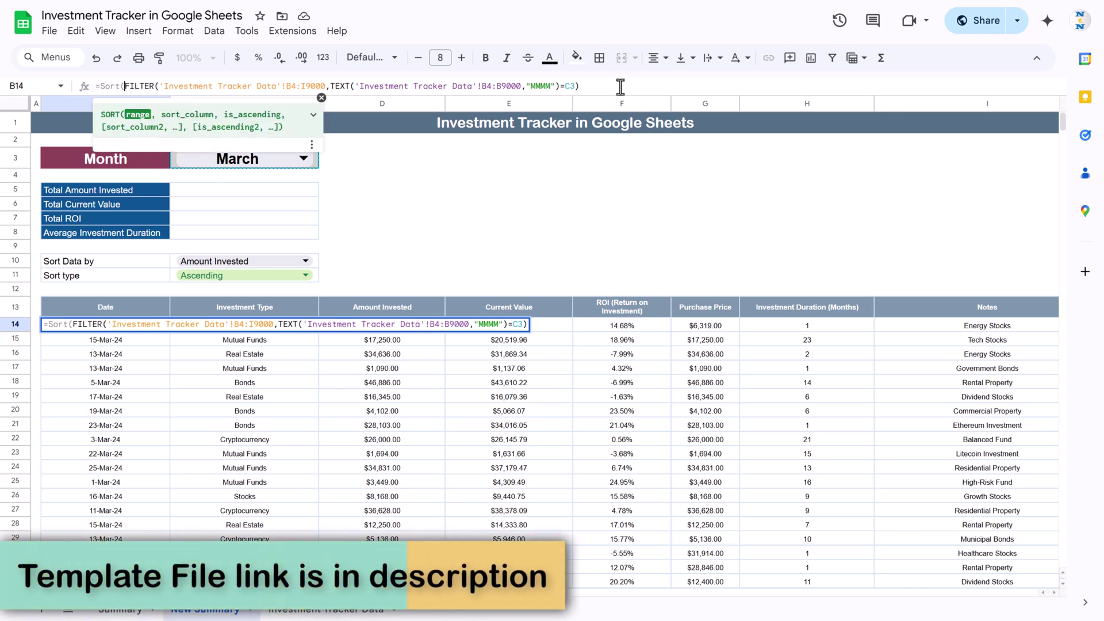
pyautogui.click(601, 85)
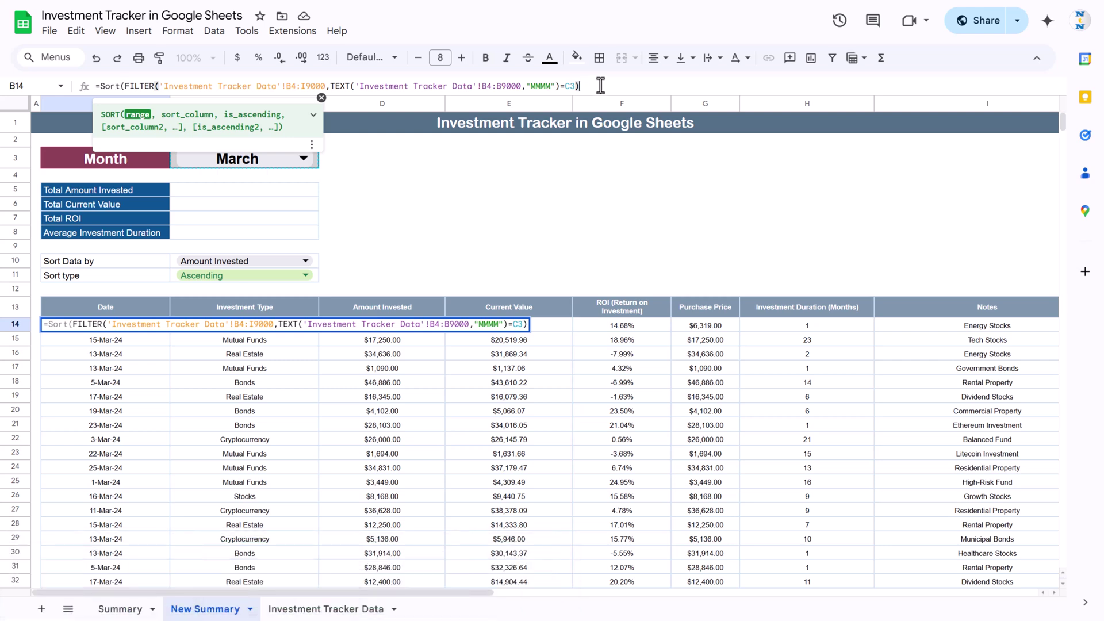
pyautogui.write(', ')
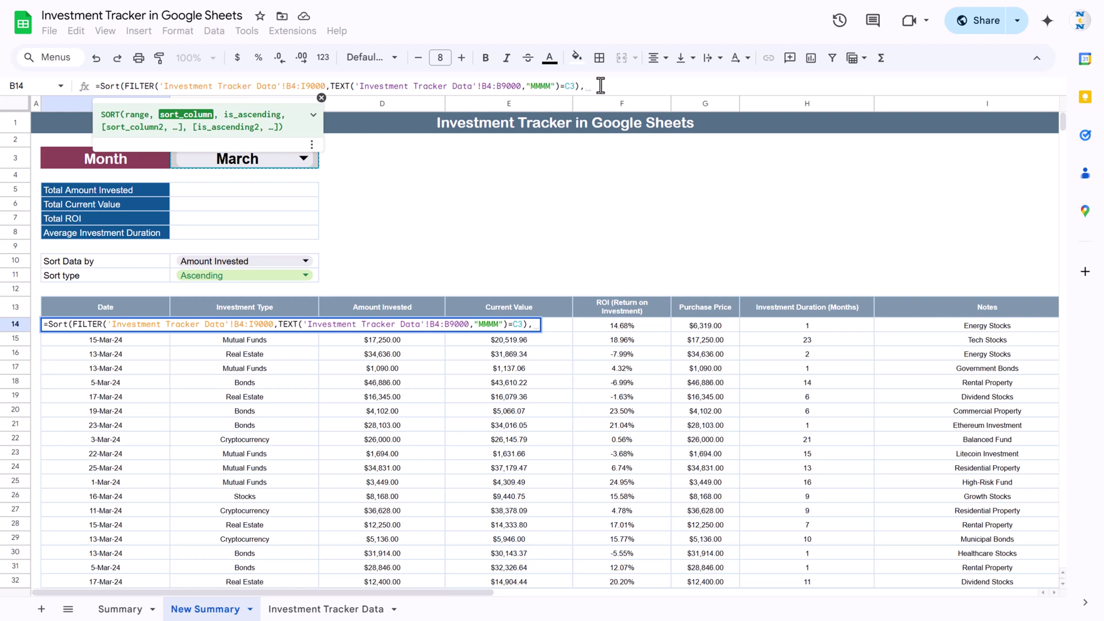
pyautogui.write('1')
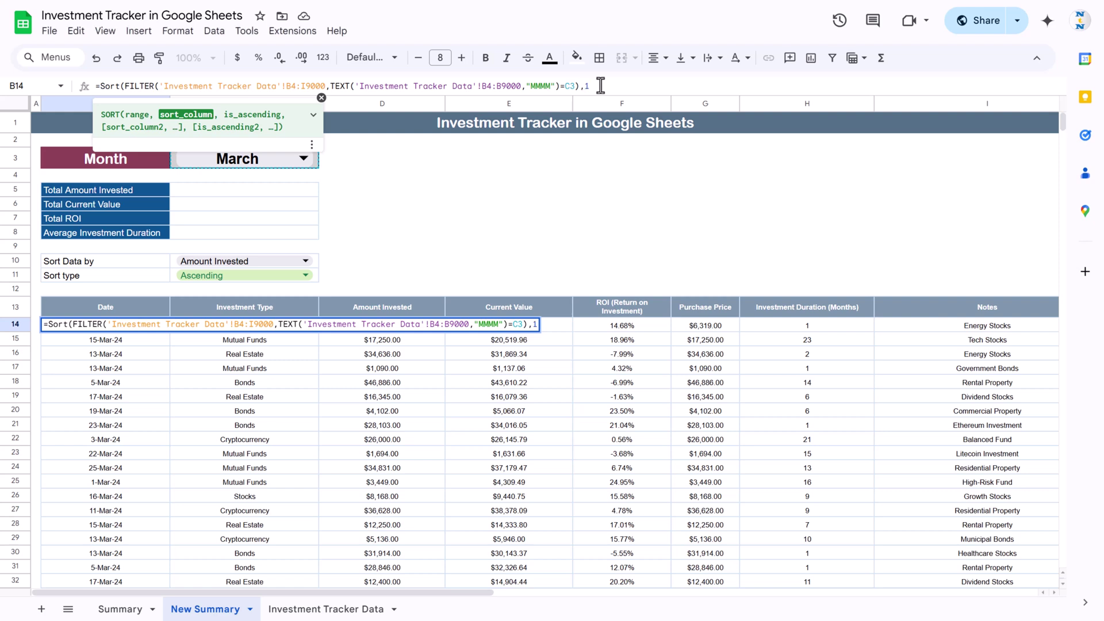
pyautogui.write(',')
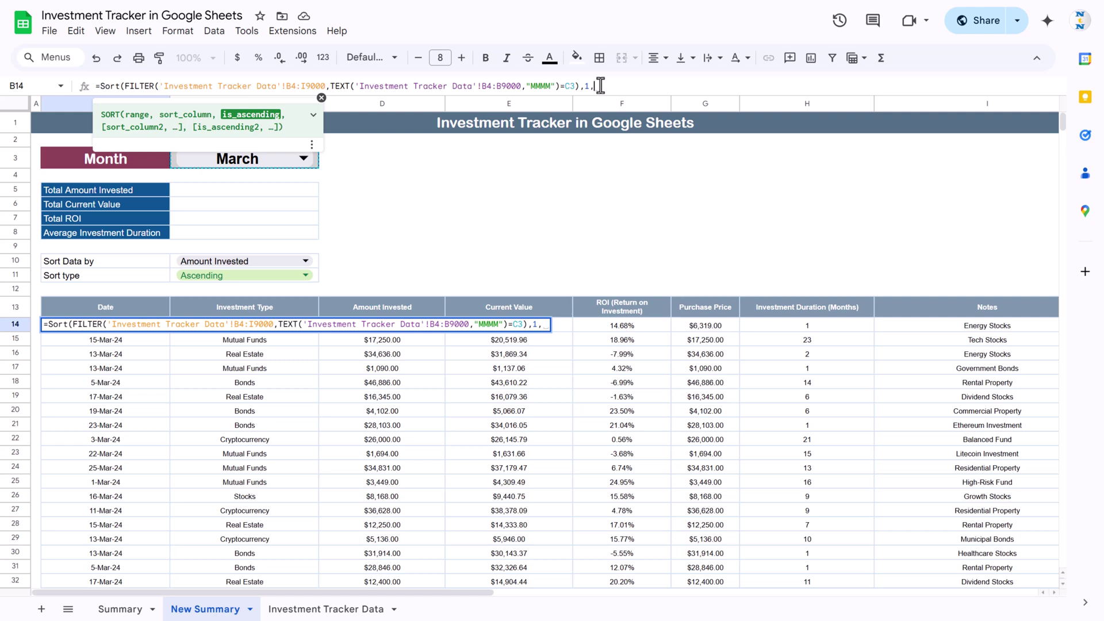
pyautogui.click(311, 277)
pyautogui.write('=')
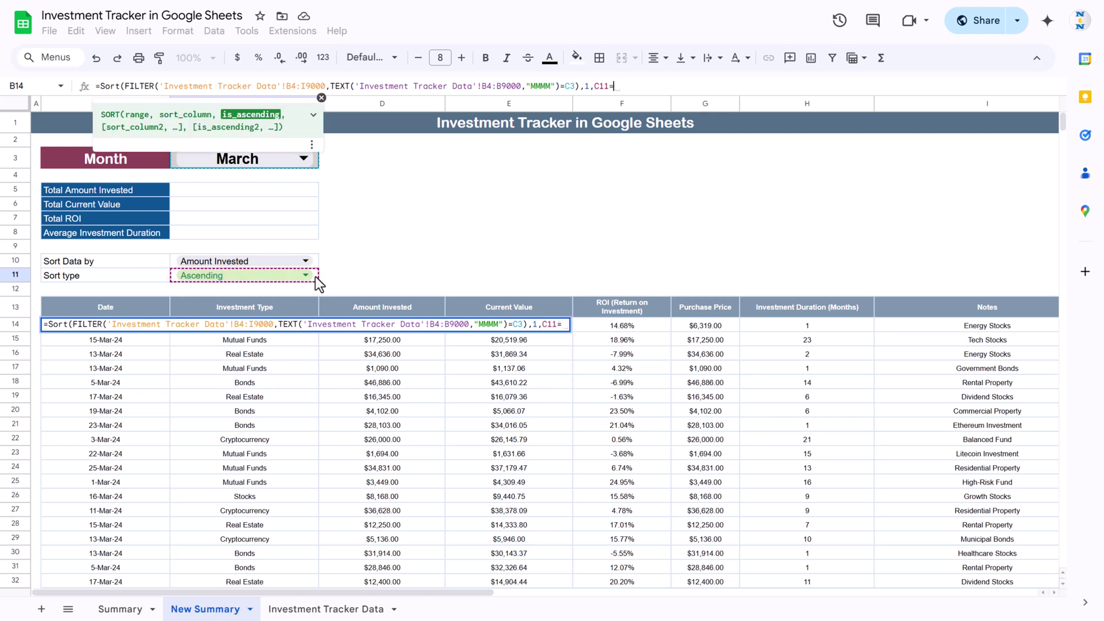
pyautogui.press('BackSpace')
pyautogui.press('BackSpace')
pyautogui.press('BackSpace')
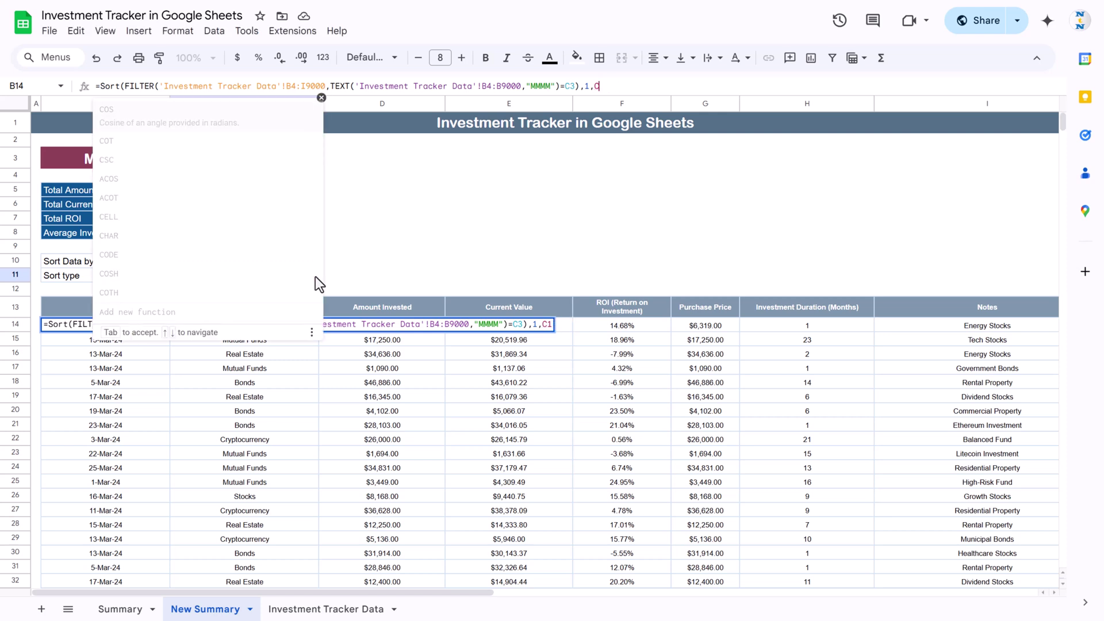
pyautogui.press('BackSpace')
# Step: Complete B14's SORT formula with true as the is_ascending argument and enter it
pyautogui.write('true')
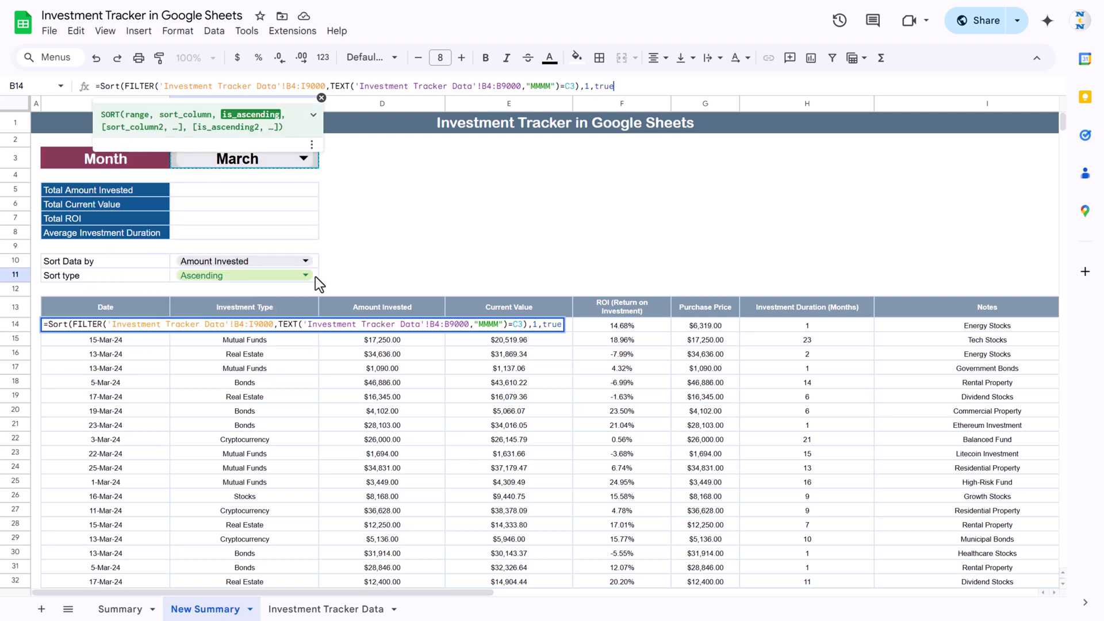
pyautogui.write(')')
pyautogui.press('Return')
pyautogui.press('Up')
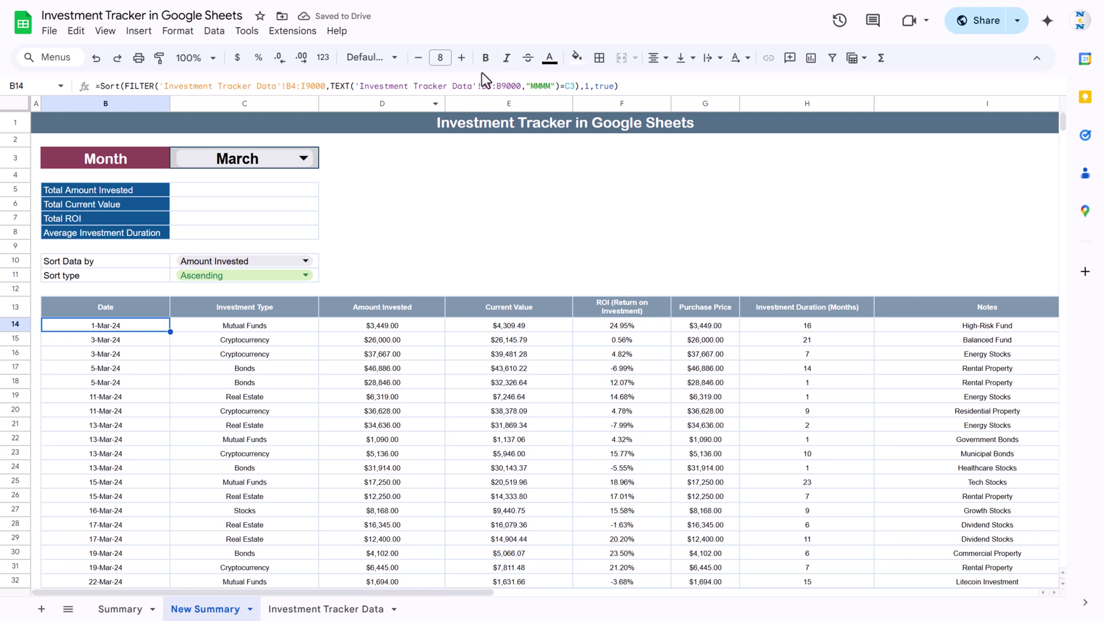
# Step: Replace the fixed sort column in B14's SORT formula with MATCH(C10,B13:I13,0)
pyautogui.click(588, 85)
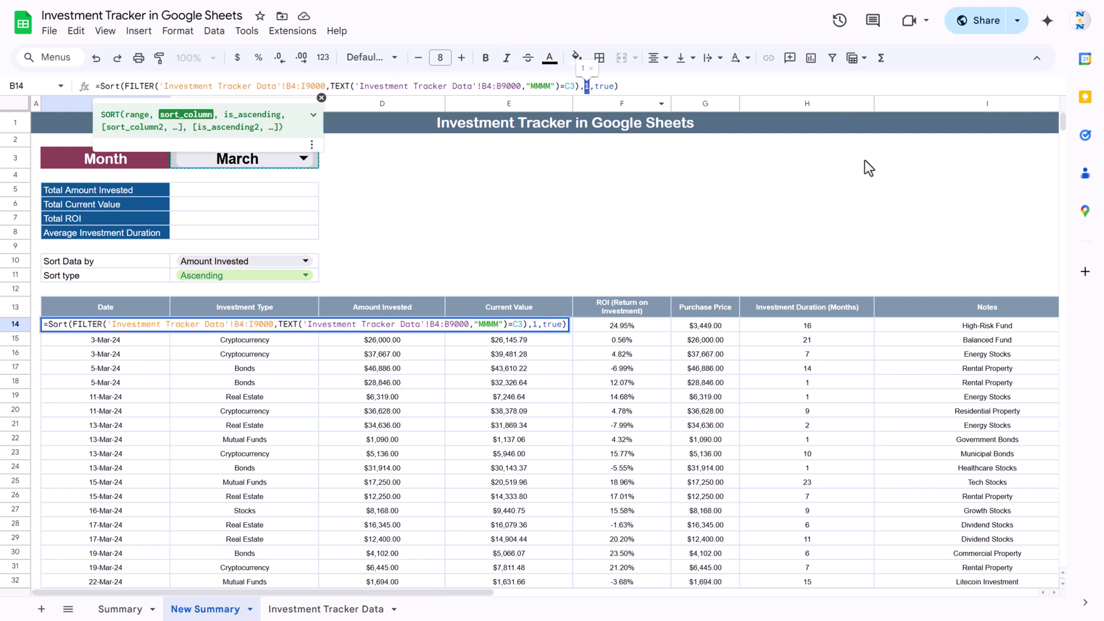
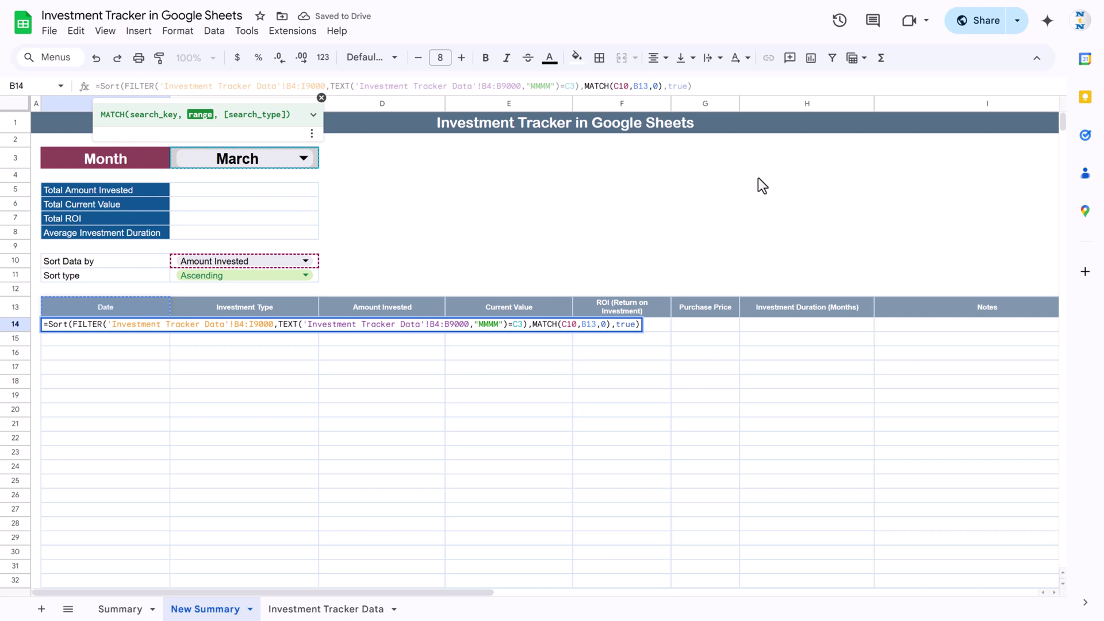
pyautogui.press('BackSpace')
pyautogui.press('BackSpace')
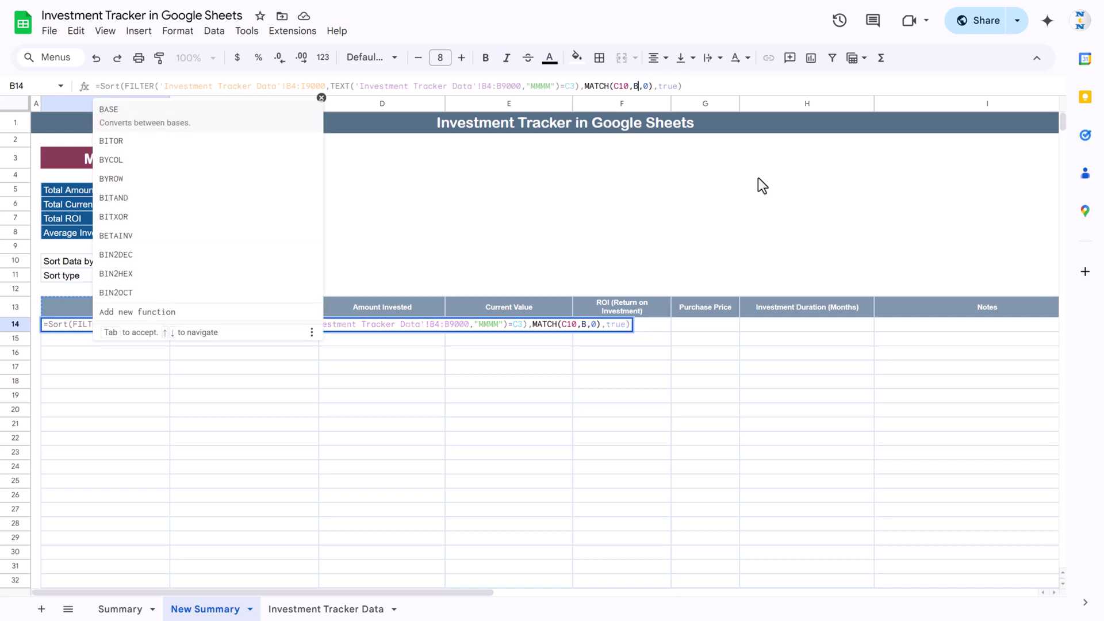
pyautogui.press('BackSpace')
pyautogui.moveTo(142, 308); pyautogui.dragTo(990, 314)
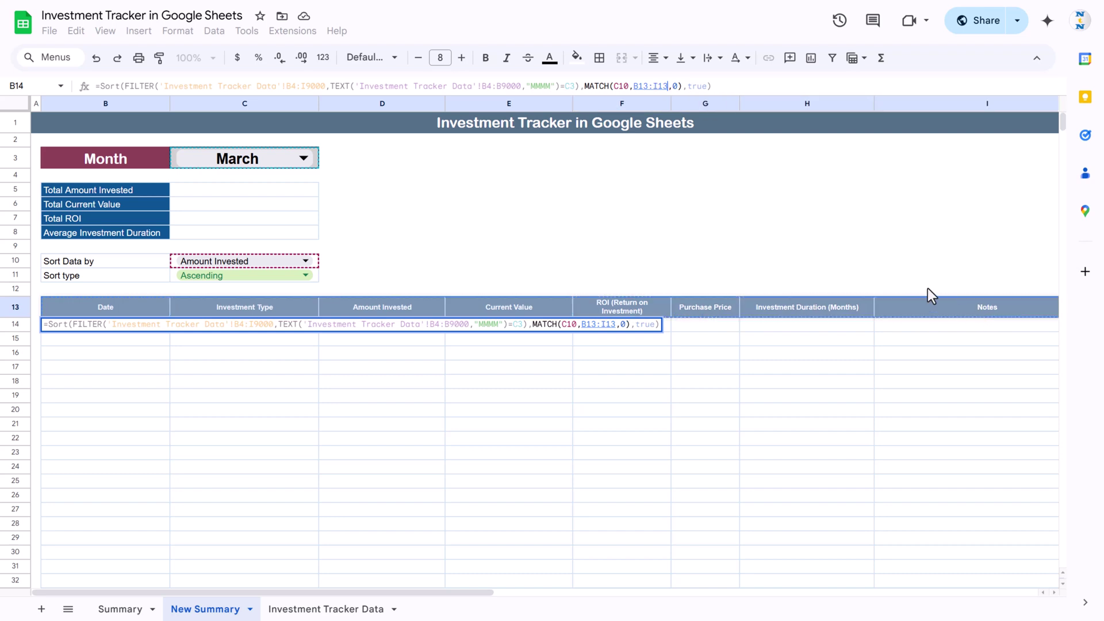
pyautogui.press('Return')
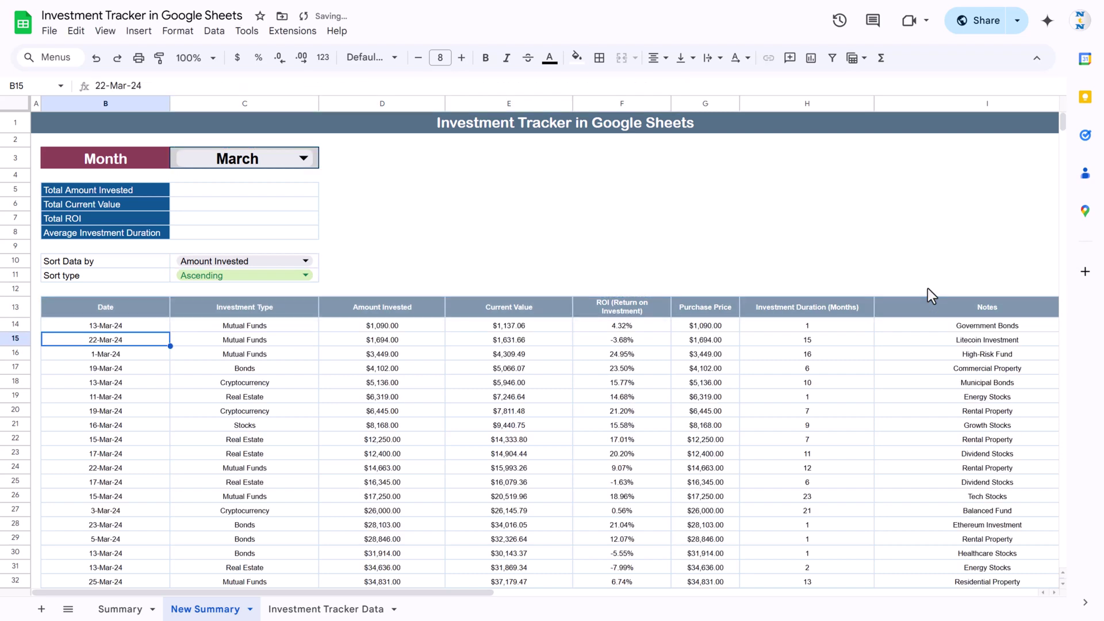
pyautogui.press('Up')
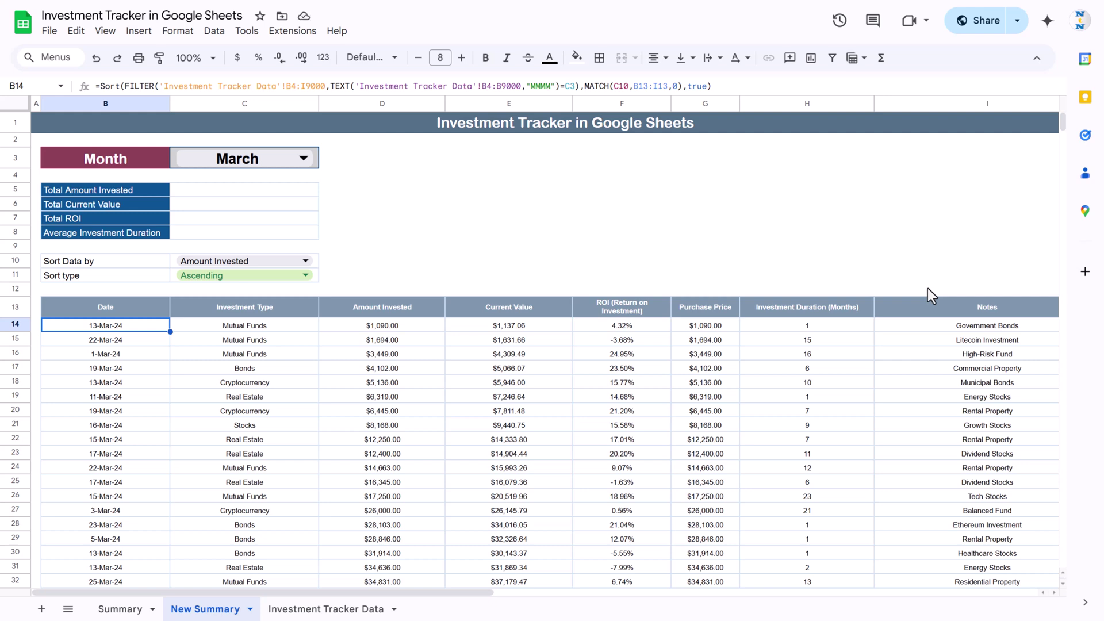
# Step: Test the Sort Data by dropdown C10 with Current Value, Date and Investment Type, and leave it on Date
pyautogui.click(253, 261)
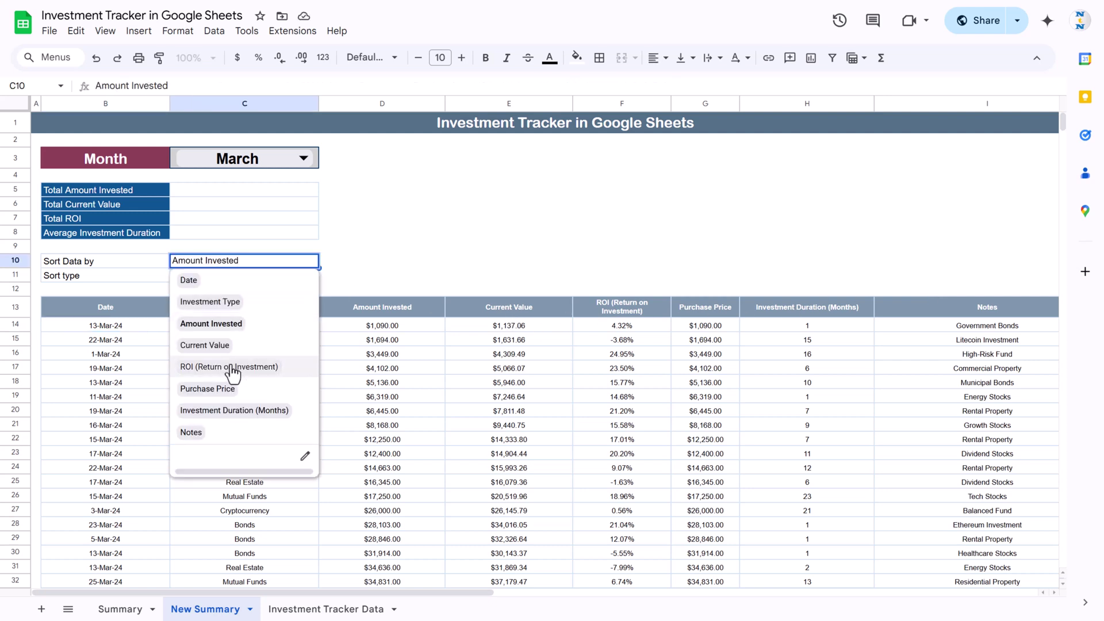
pyautogui.click(226, 344)
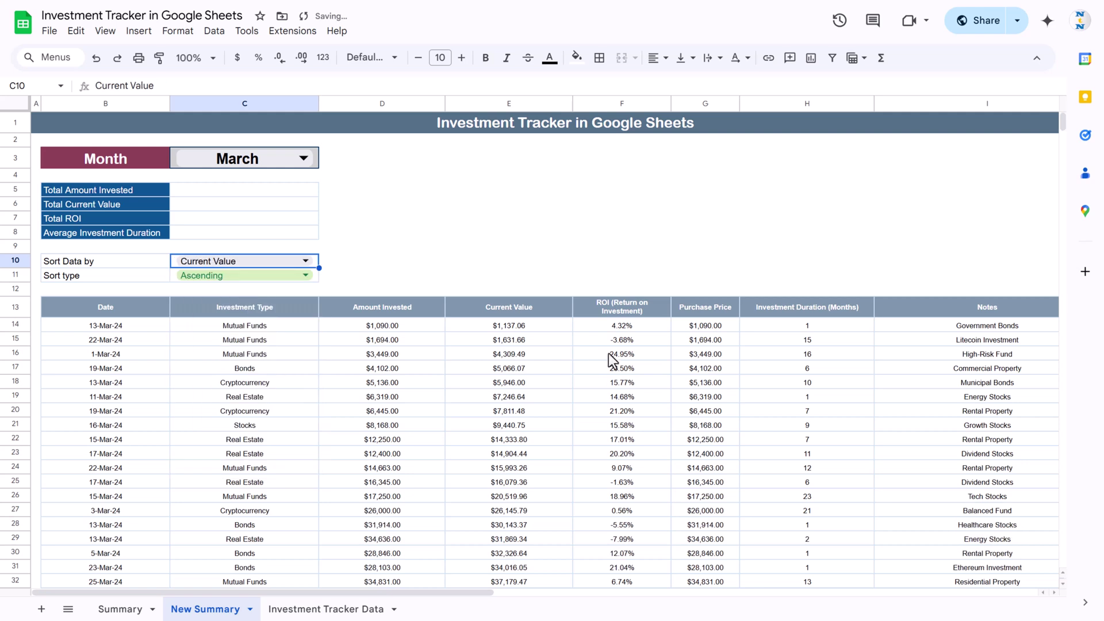
pyautogui.click(304, 261)
pyautogui.click(188, 279)
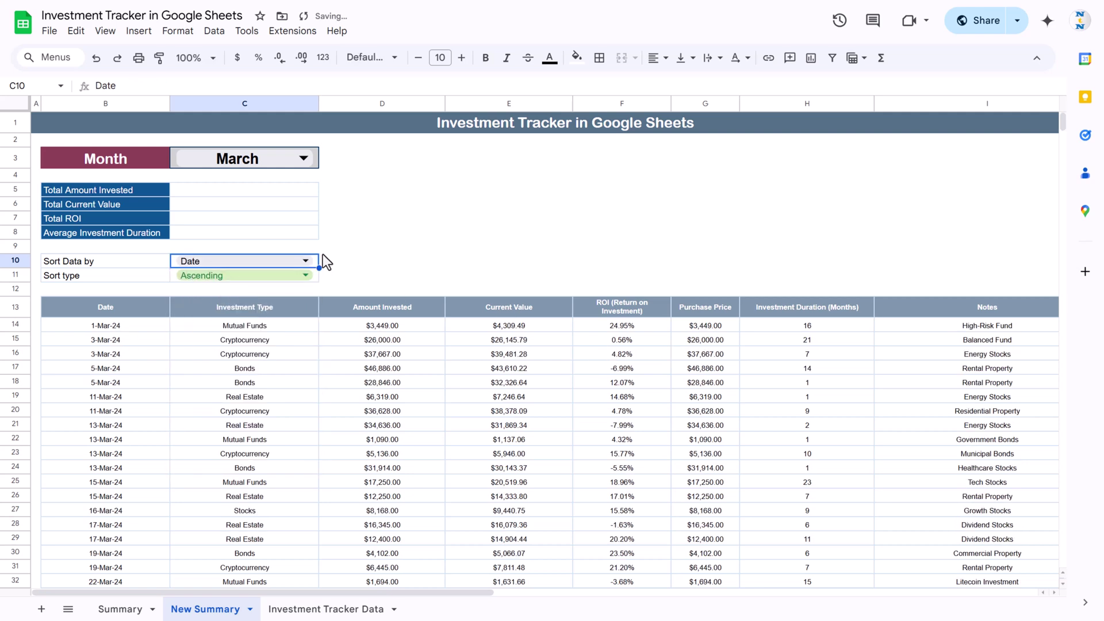
pyautogui.click(305, 262)
pyautogui.click(218, 300)
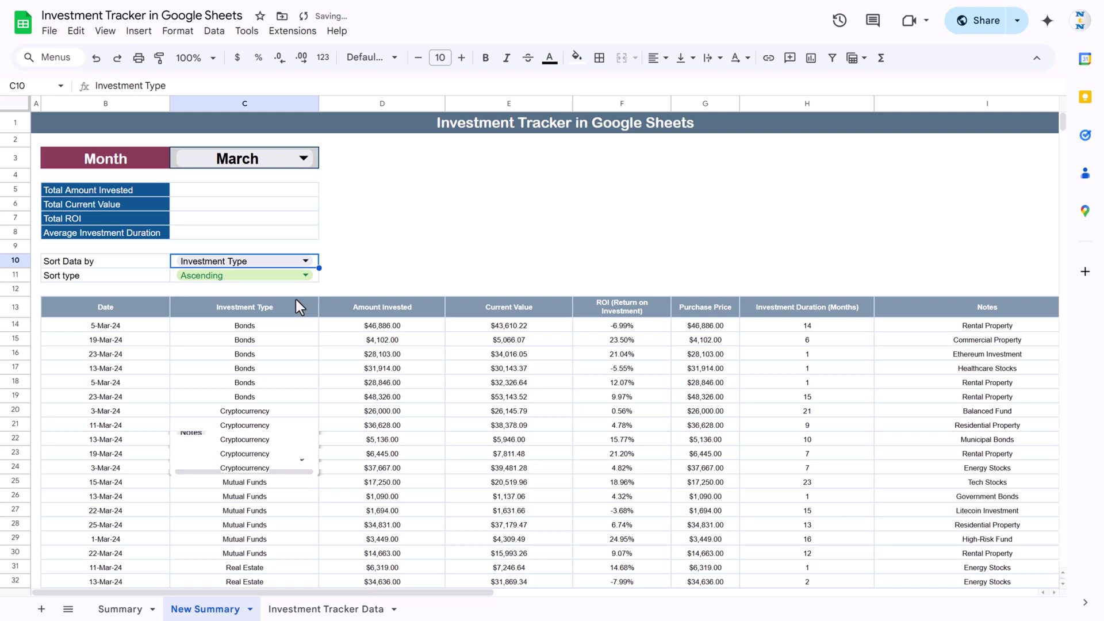
pyautogui.click(305, 261)
pyautogui.click(305, 344)
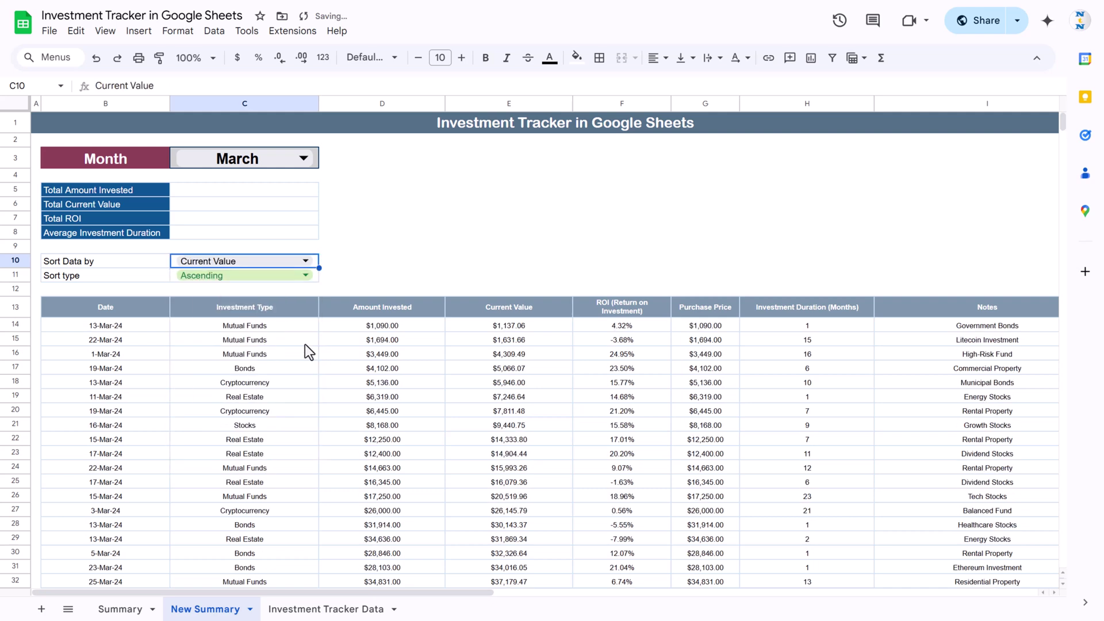
pyautogui.click(305, 261)
pyautogui.click(190, 280)
# Step: Replace the true argument in B14's SORT formula with the condition C11="Ascending"
pyautogui.click(157, 326)
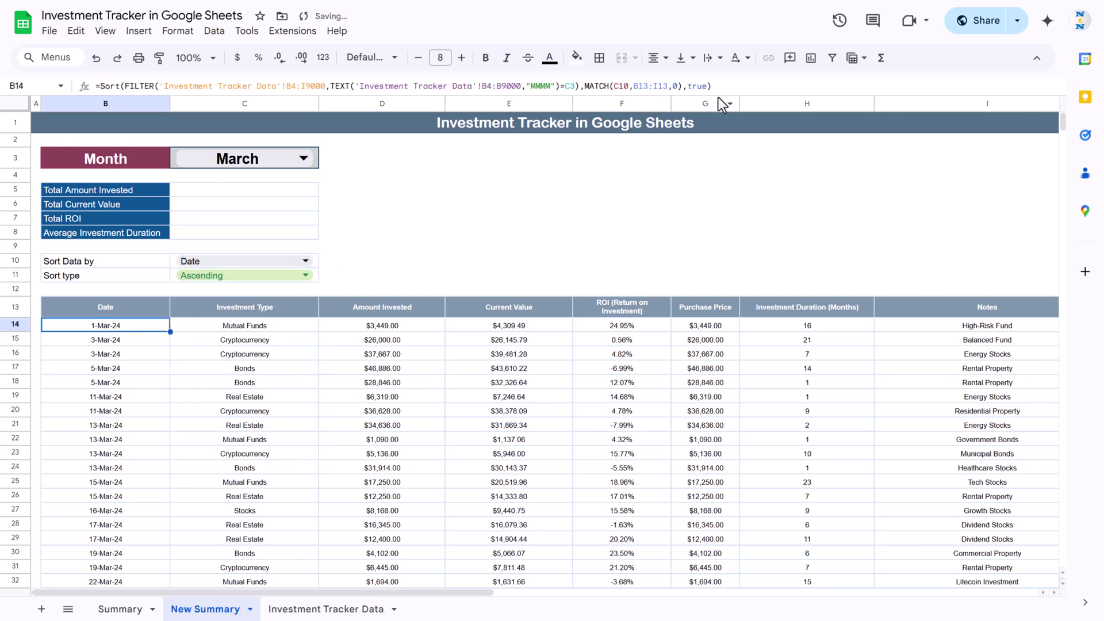
pyautogui.doubleClick(698, 86)
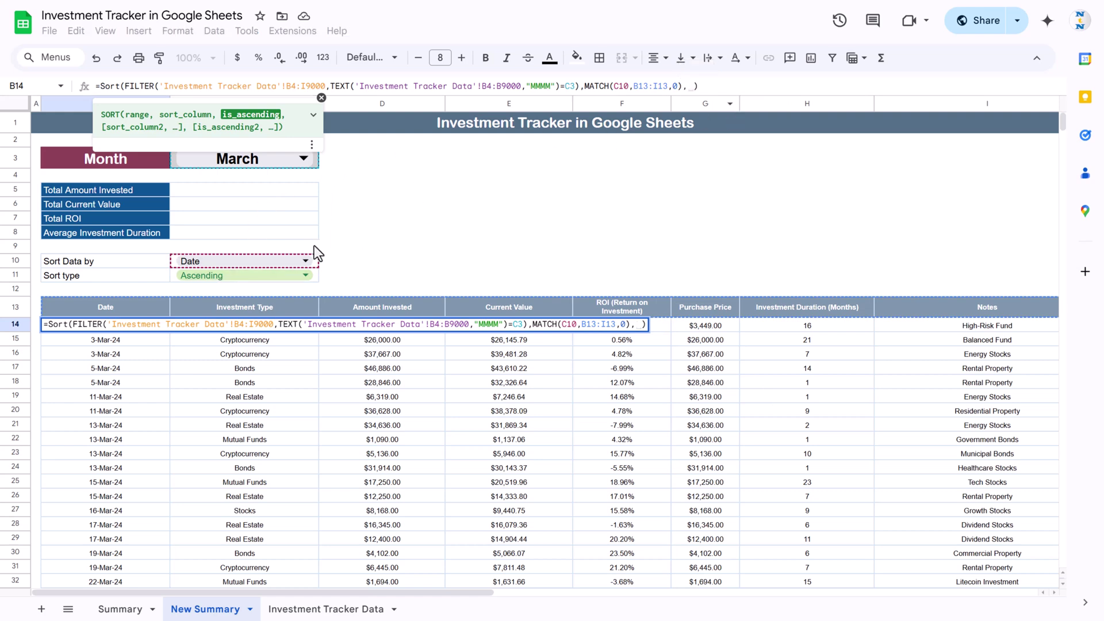
pyautogui.click(313, 275)
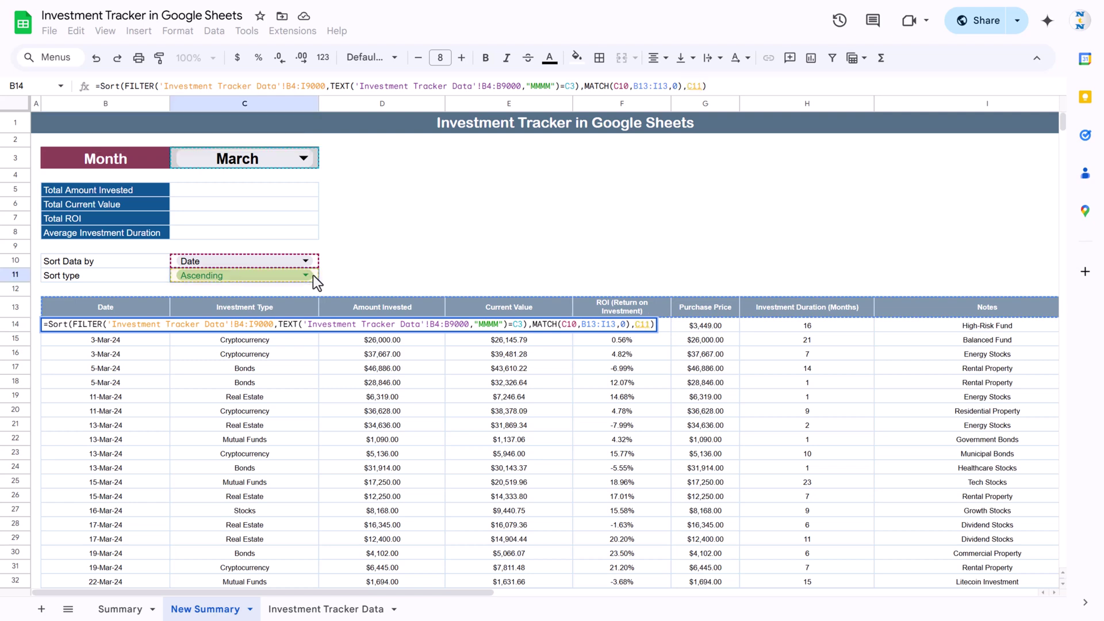
pyautogui.write('=')
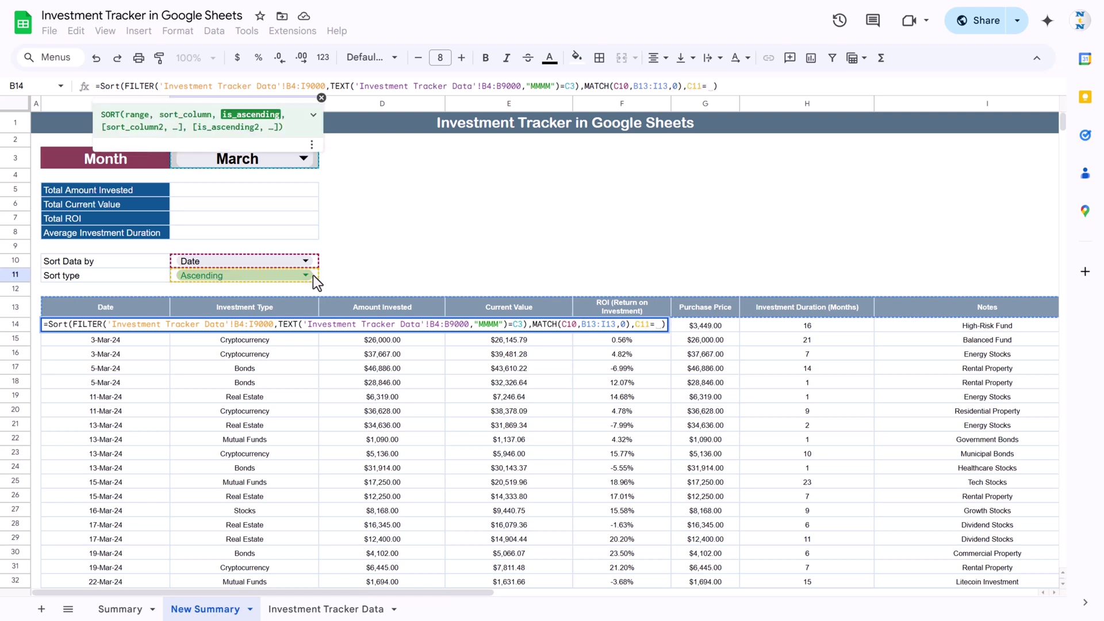
pyautogui.write('Asc')
pyautogui.press('BackSpace')
pyautogui.press('BackSpace')
pyautogui.press('BackSpace')
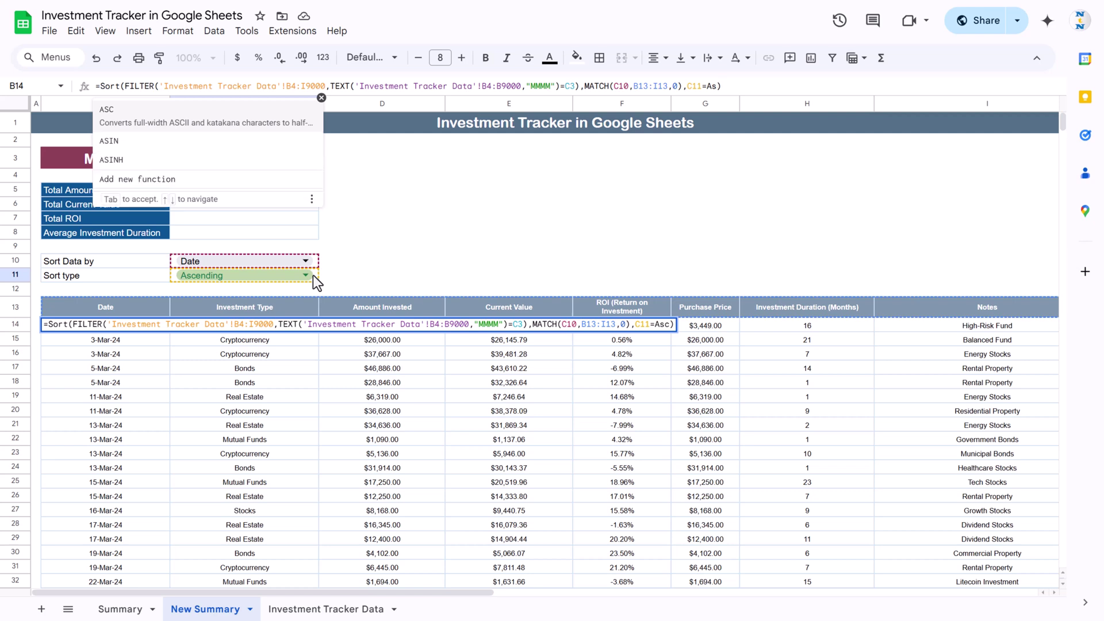
pyautogui.write('"Ascending"')
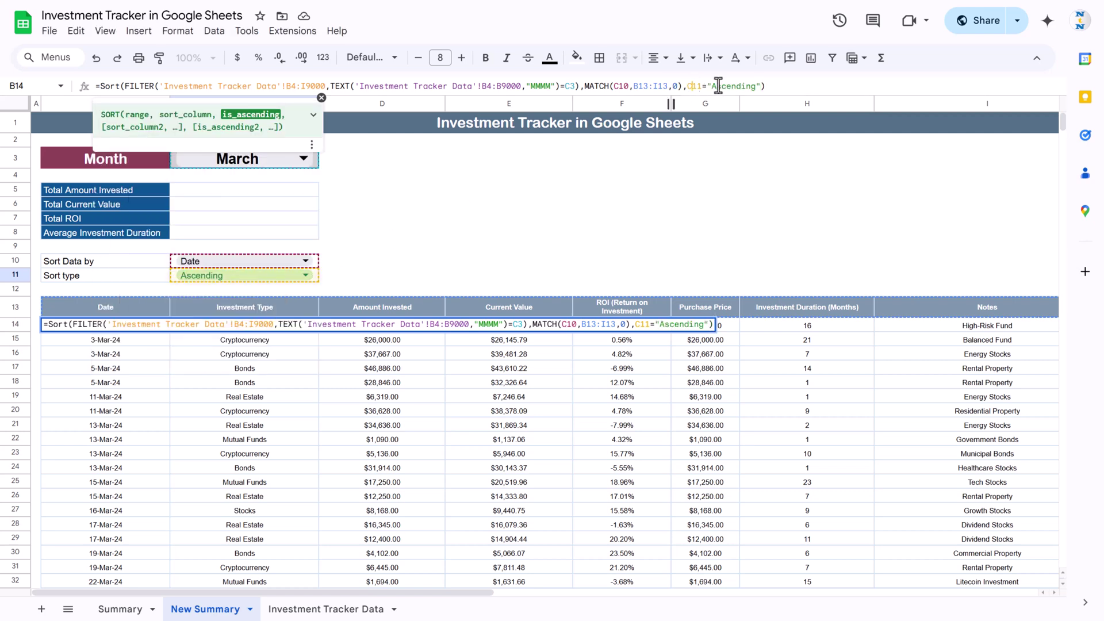
pyautogui.moveTo(686, 85); pyautogui.dragTo(763, 85)
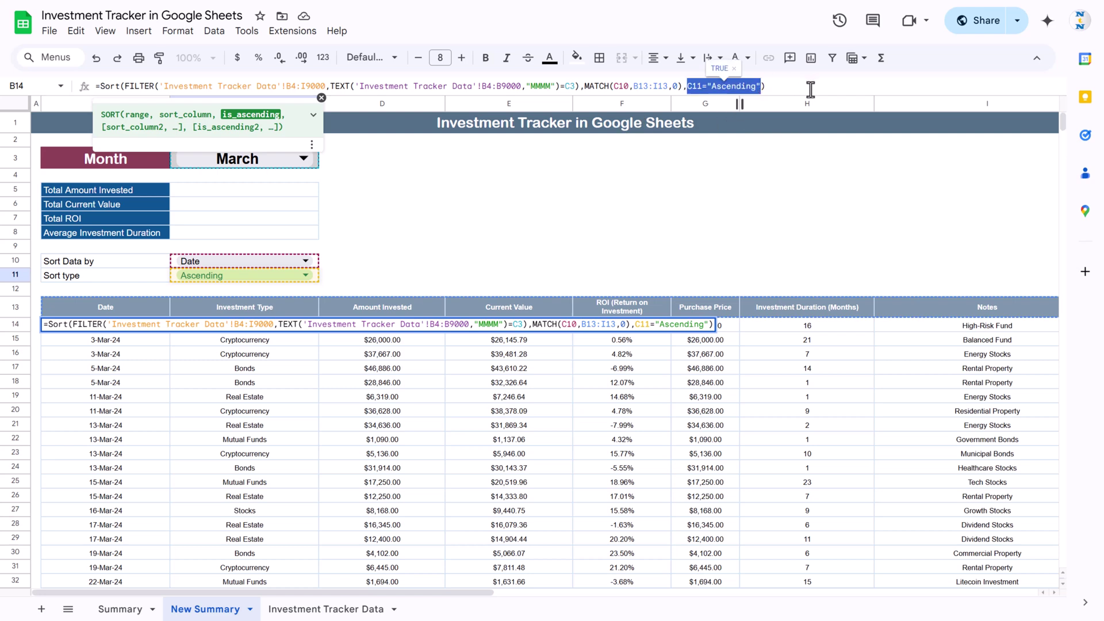
pyautogui.press('Return')
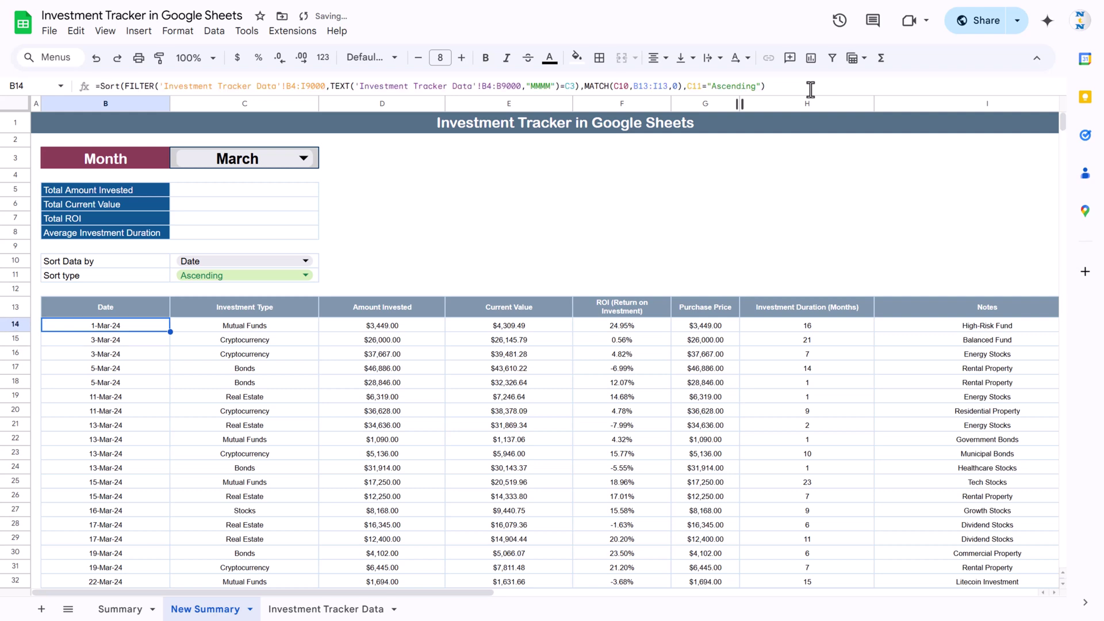
# Step: Set the Sort type dropdown C11 to Descending and reselect B14
pyautogui.click(304, 277)
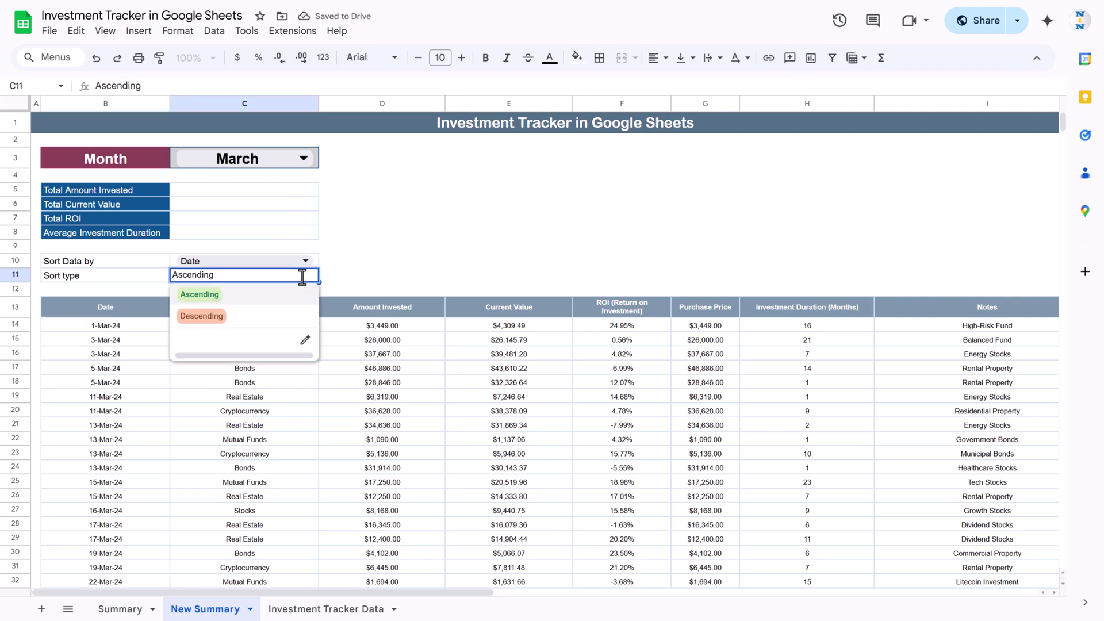
pyautogui.click(218, 318)
pyautogui.click(86, 325)
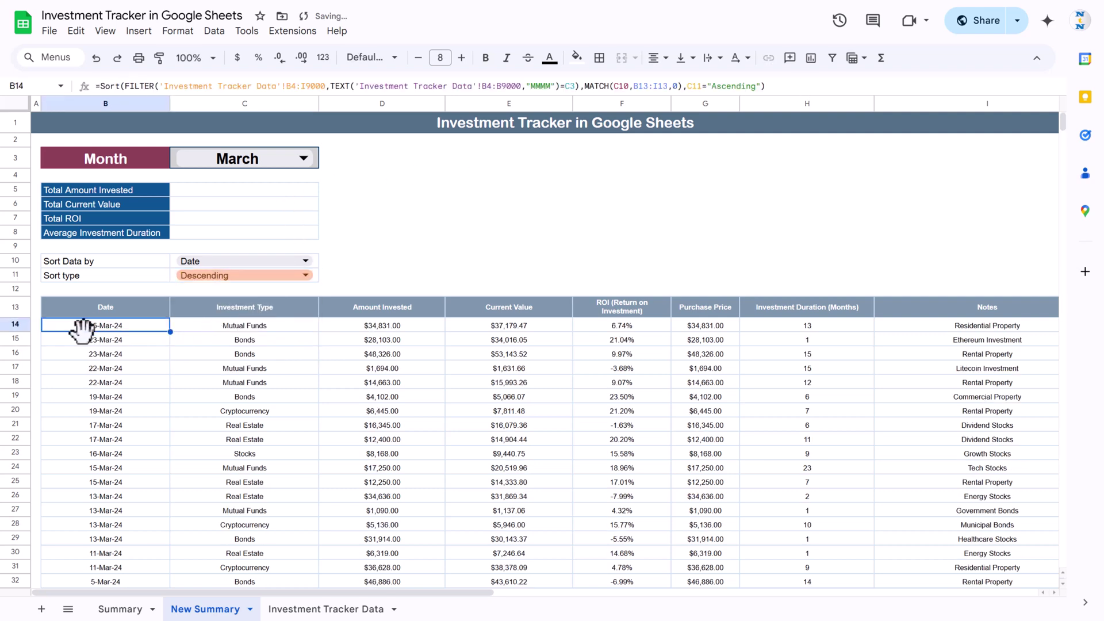
# Step: Set the Sort type dropdown C11 to Ascending and the Sort Data by dropdown C10 to Investment Type
pyautogui.click(305, 277)
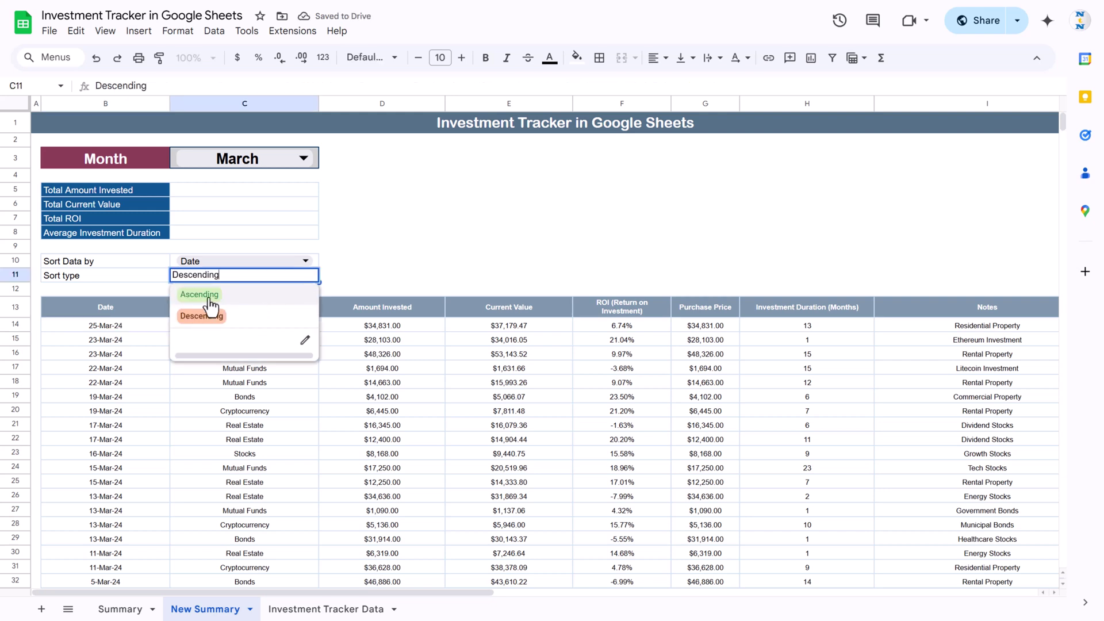
pyautogui.click(200, 295)
pyautogui.click(97, 326)
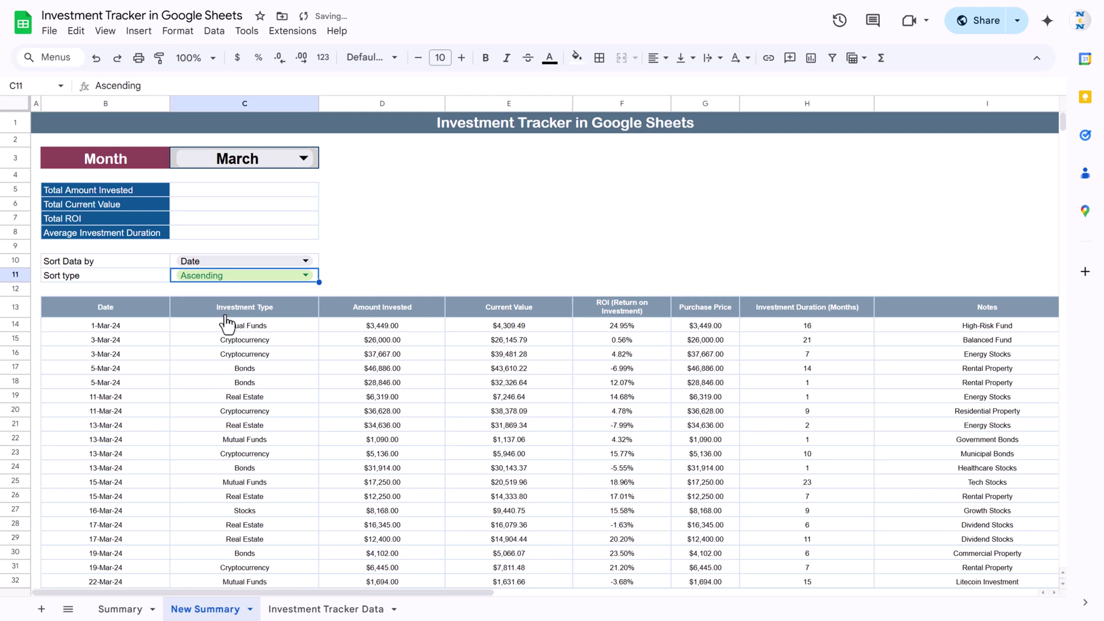
pyautogui.click(236, 261)
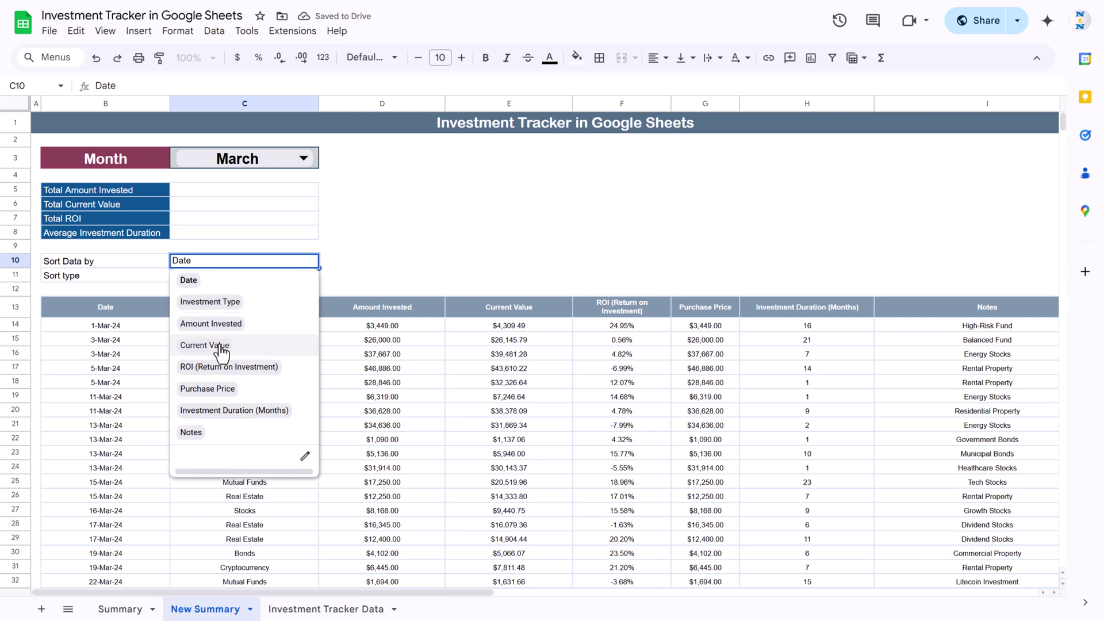
pyautogui.click(276, 302)
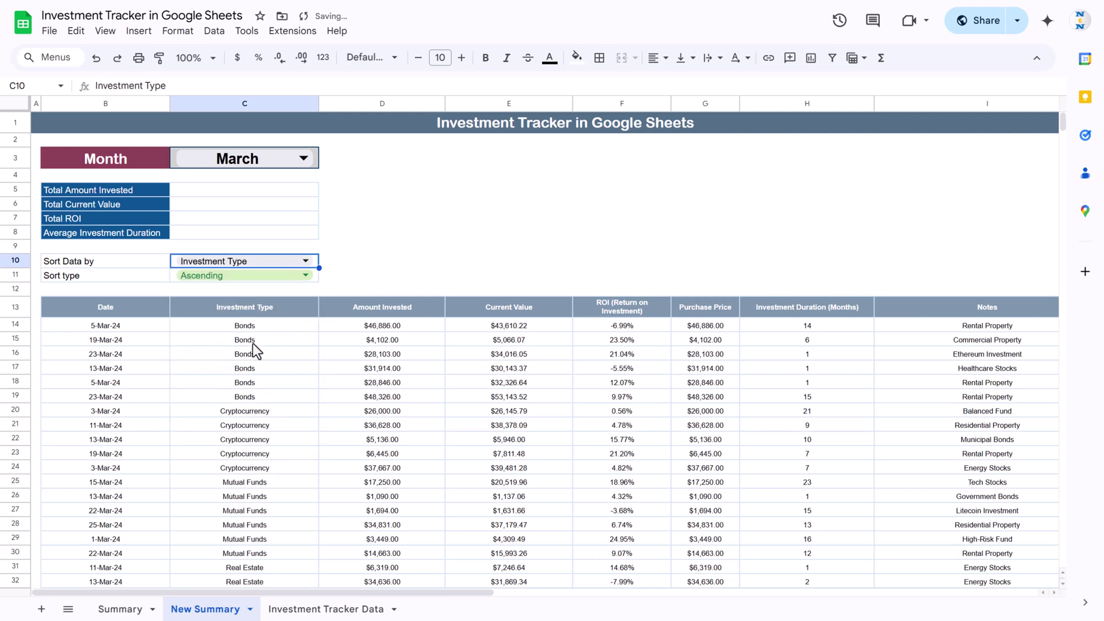
# Step: Test the Sort type dropdown C11 with Descending, and set it back to Ascending
pyautogui.click(306, 275)
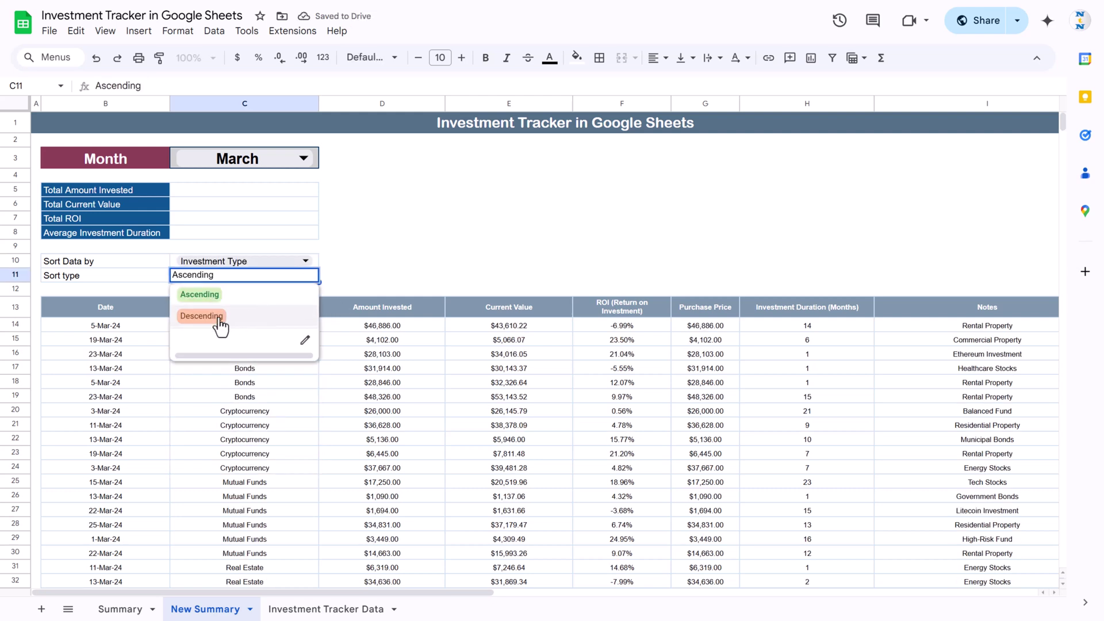
pyautogui.click(217, 318)
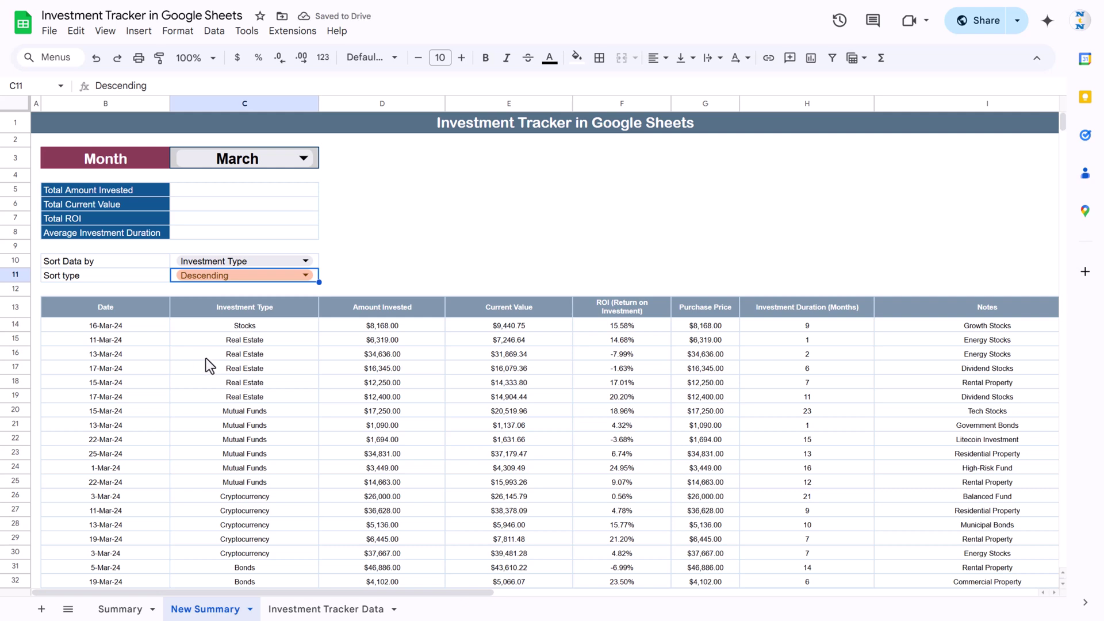
pyautogui.click(119, 327)
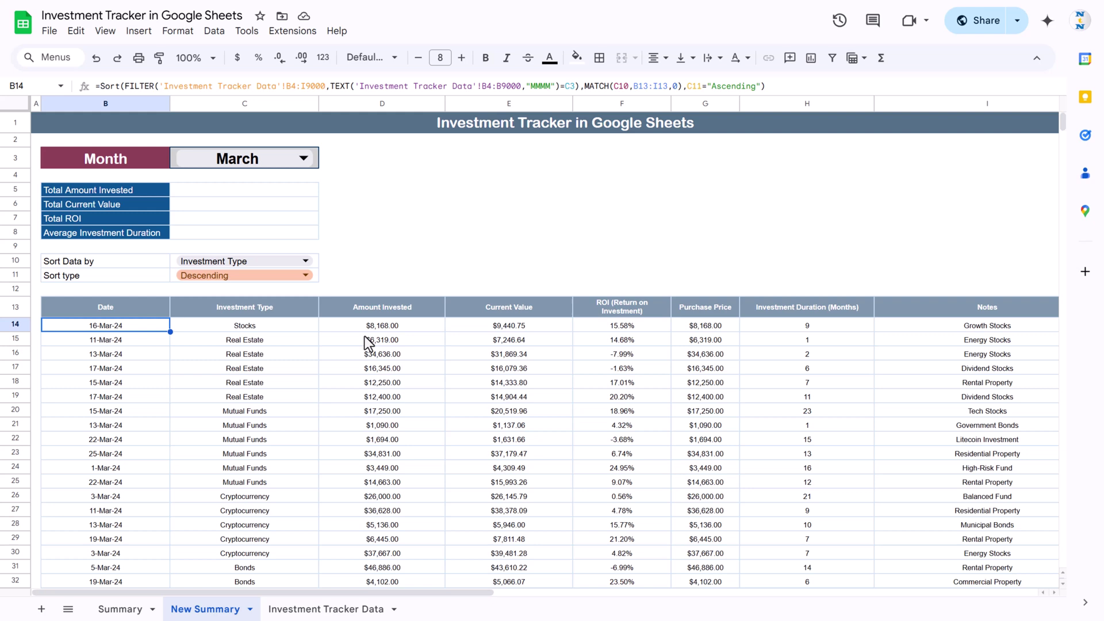
pyautogui.click(305, 275)
pyautogui.click(198, 294)
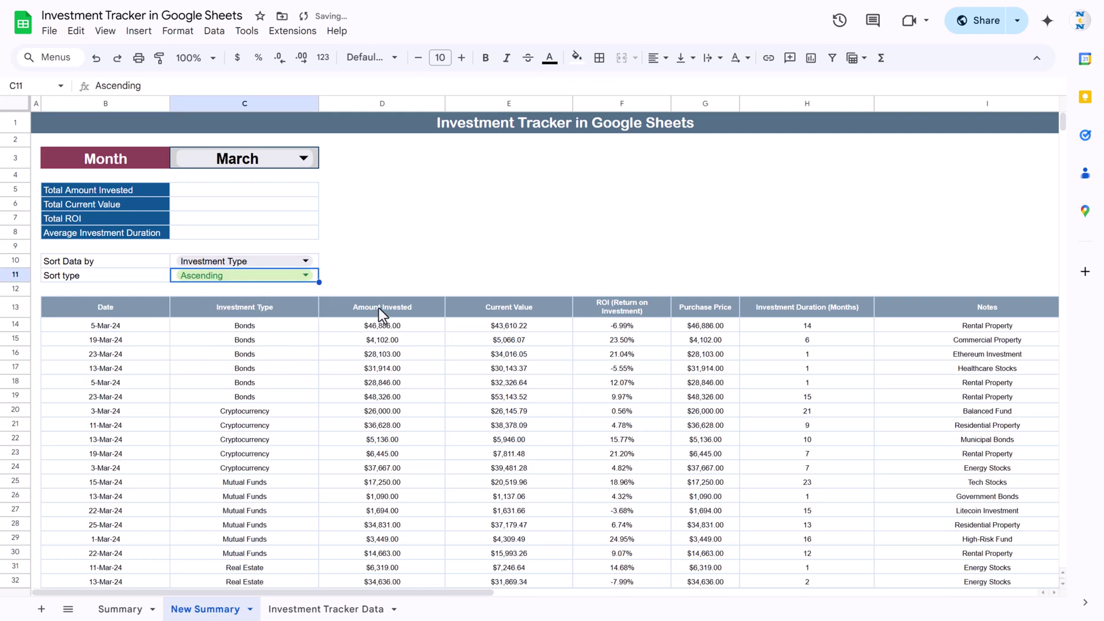
# Step: Examine the Amount Invested by Investment Type chart on the Summary sheet and return to the New Summary sheet
pyautogui.moveTo(381, 140); pyautogui.dragTo(727, 265)
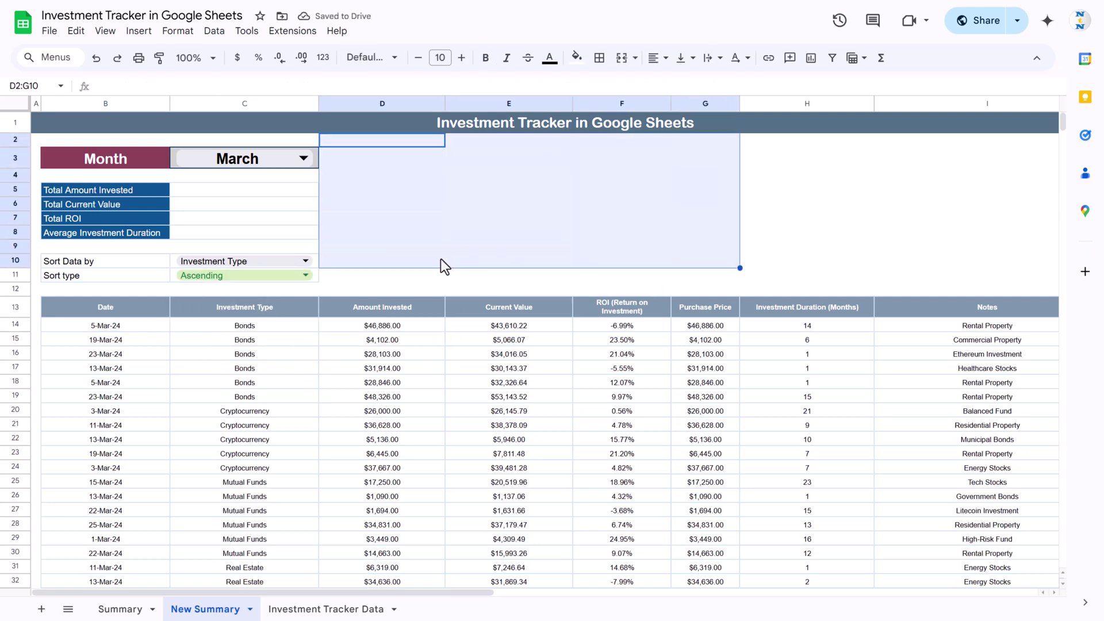
pyautogui.click(119, 609)
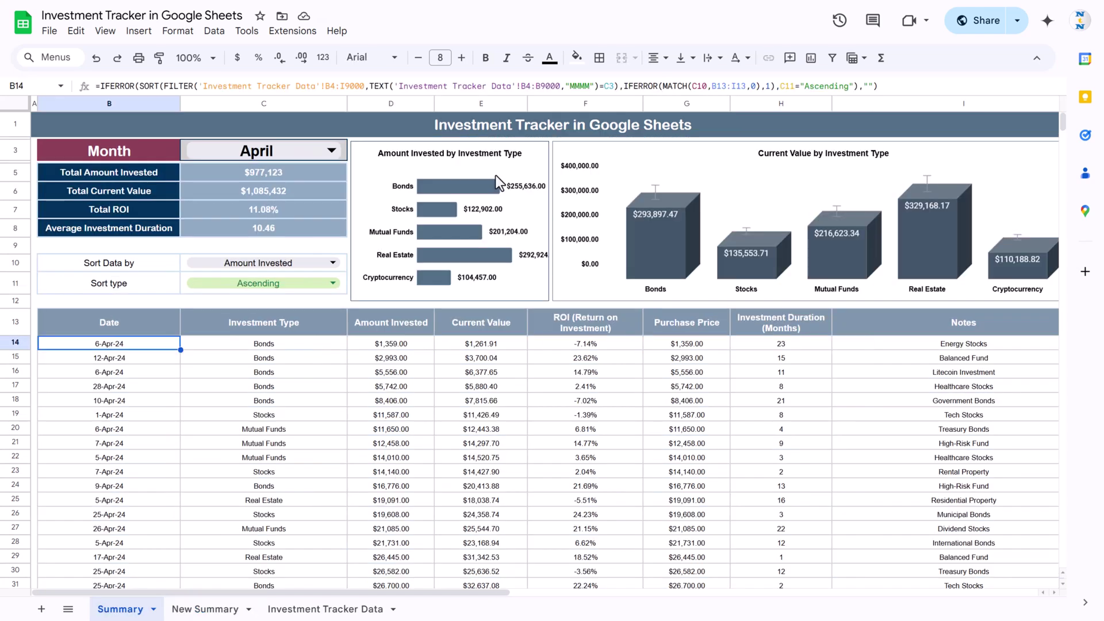
pyautogui.click(433, 163)
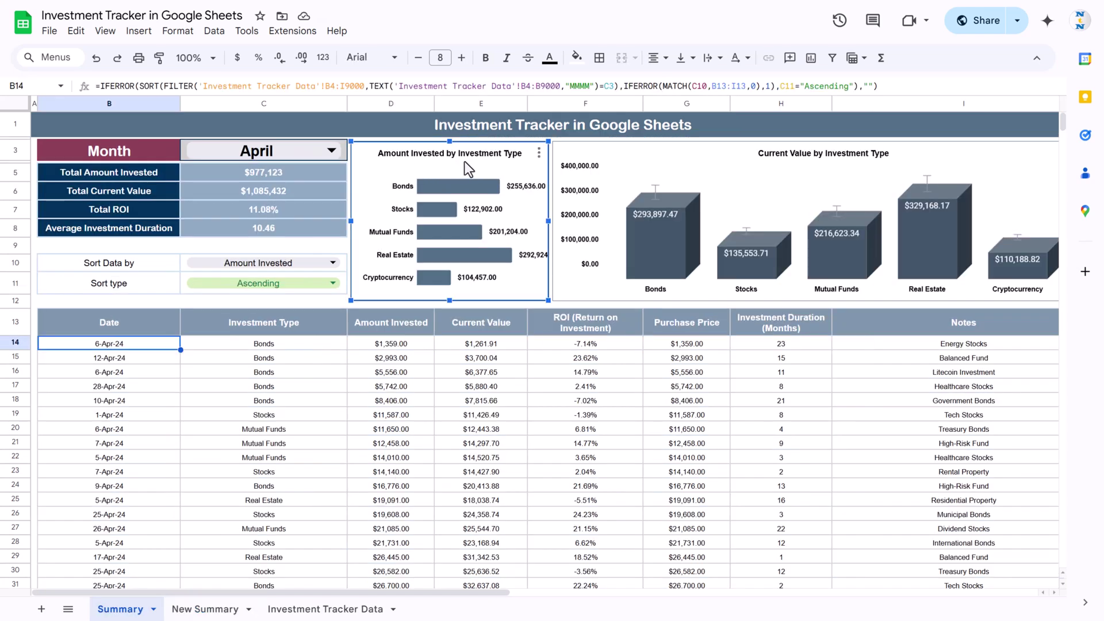
pyautogui.click(206, 609)
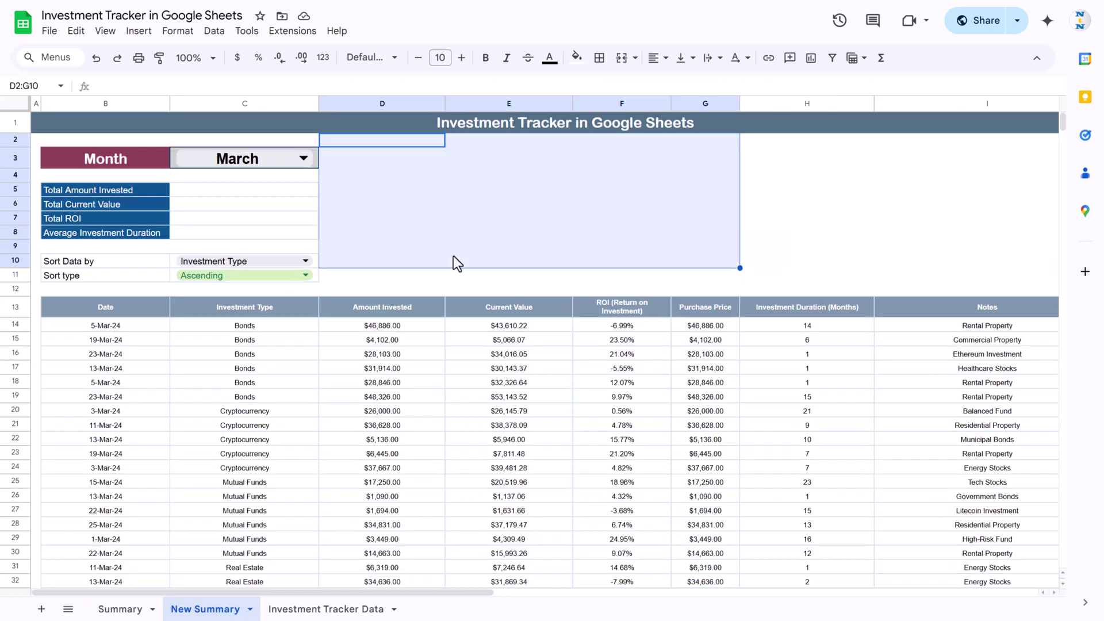
# Step: Insert a chart on New Summary and fit it into the empty area beside the metrics block, above the data table
pyautogui.click(401, 177)
pyautogui.click(138, 30)
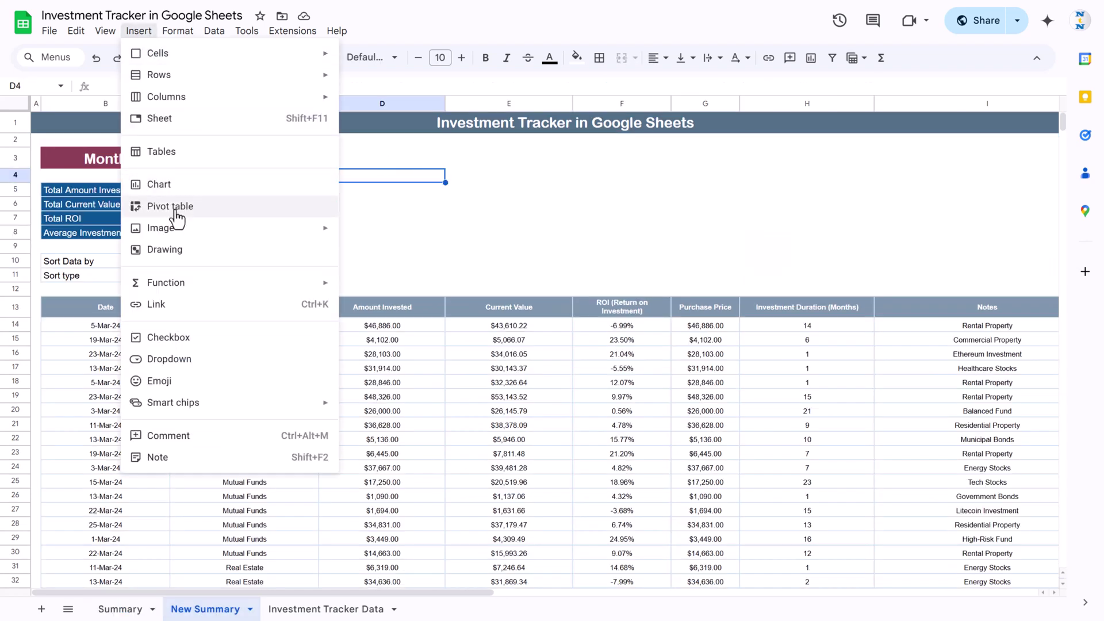
pyautogui.click(170, 184)
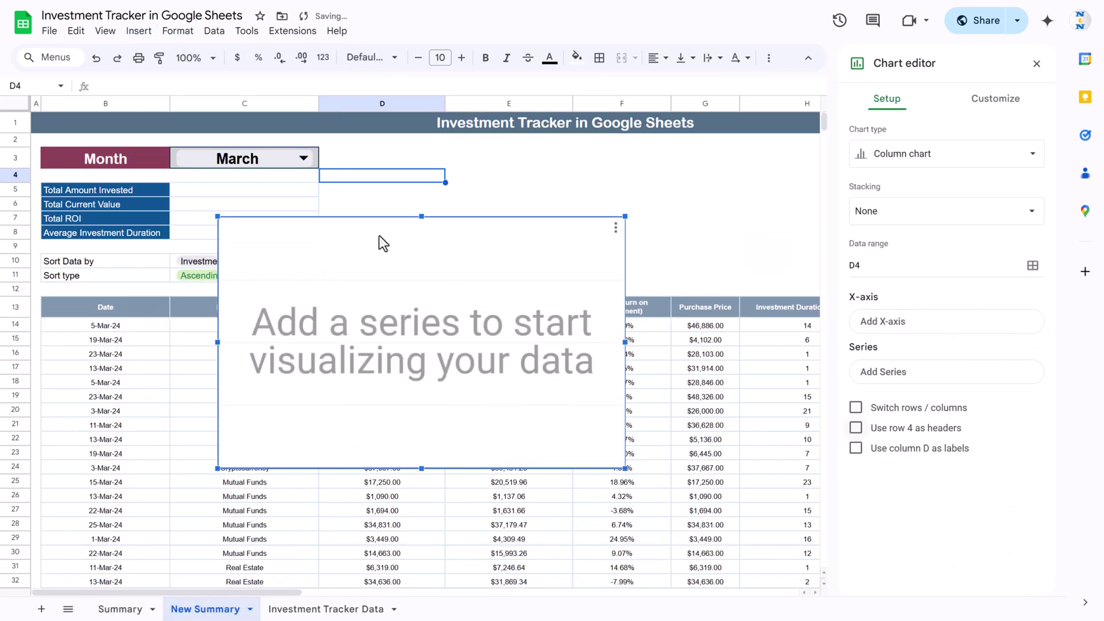
pyautogui.moveTo(511, 165); pyautogui.dragTo(478, 167)
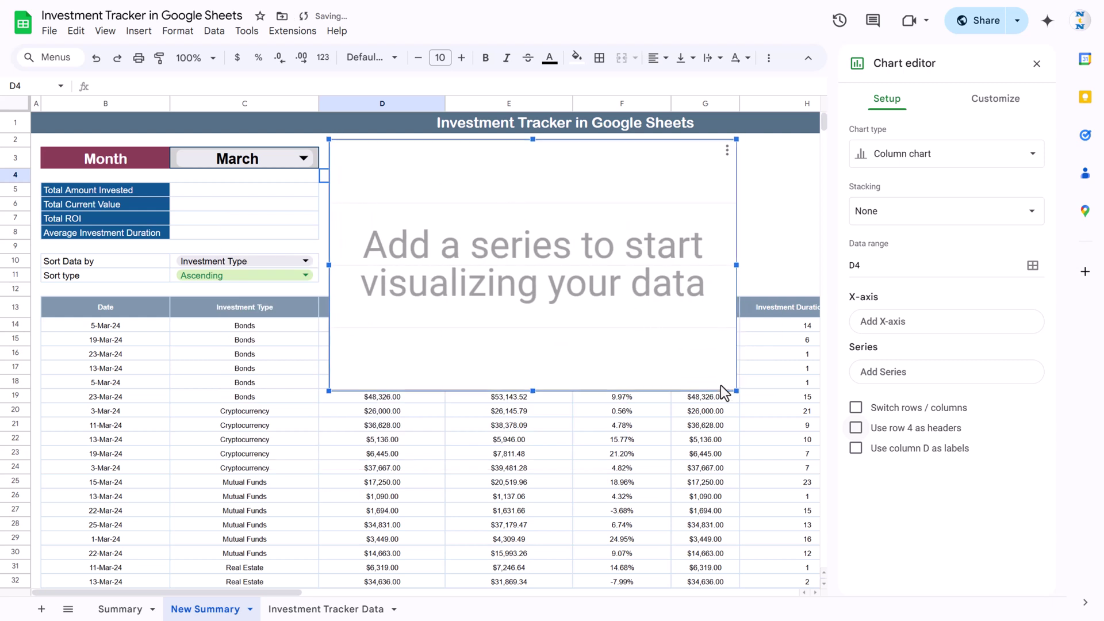
pyautogui.moveTo(736, 390); pyautogui.dragTo(575, 291)
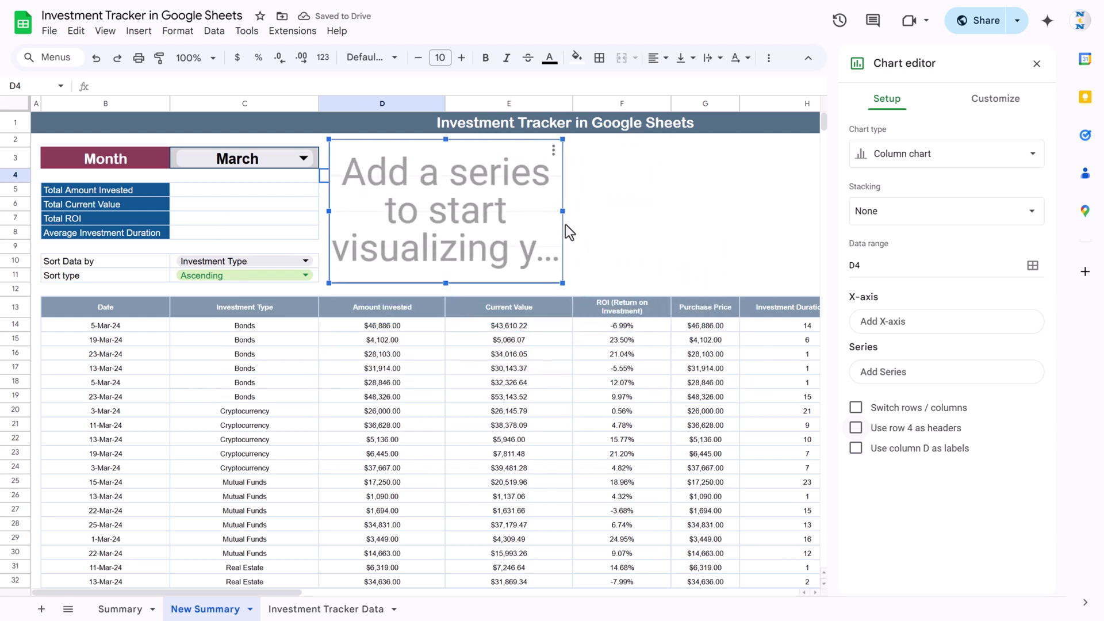
pyautogui.moveTo(575, 215); pyautogui.dragTo(595, 214)
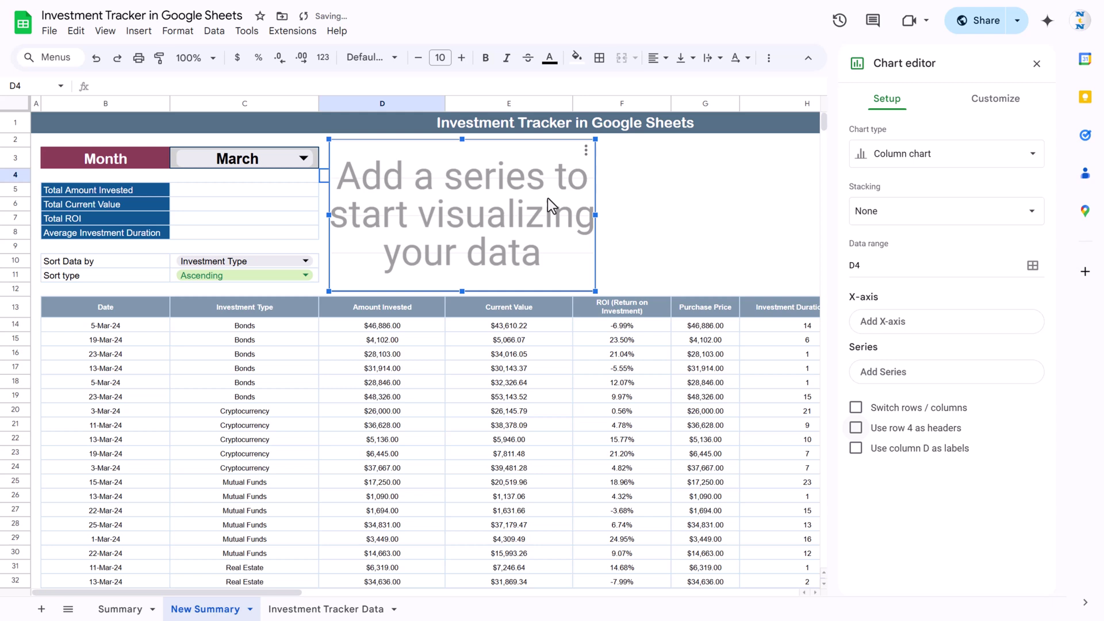
# Step: Change the new chart's type to a bar chart
pyautogui.click(920, 156)
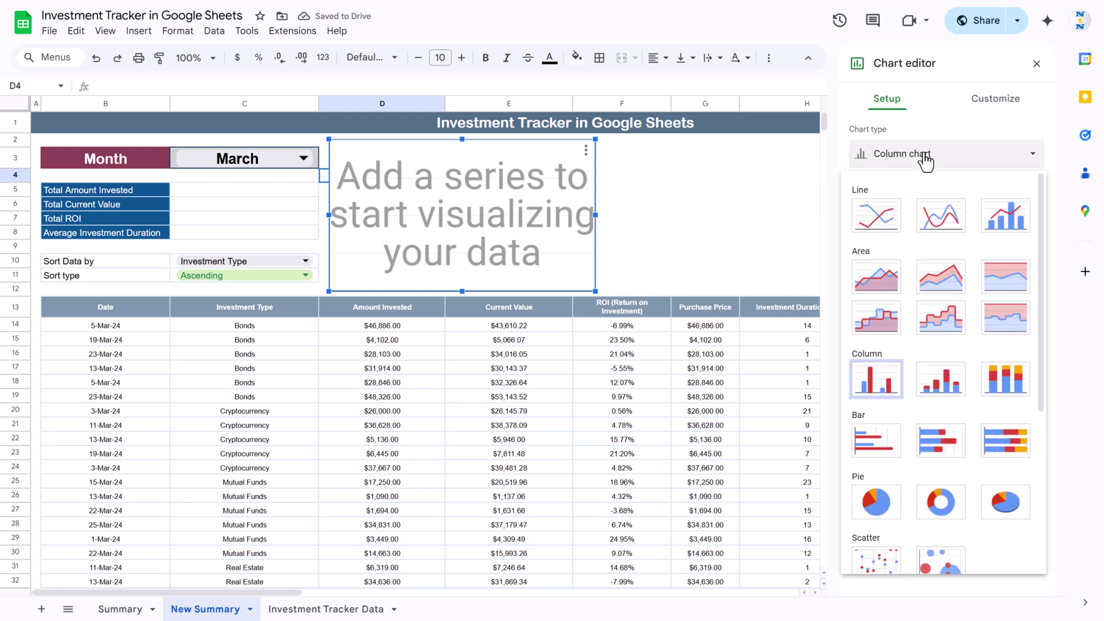
pyautogui.scroll(-3, 912, 350)
pyautogui.click(877, 293)
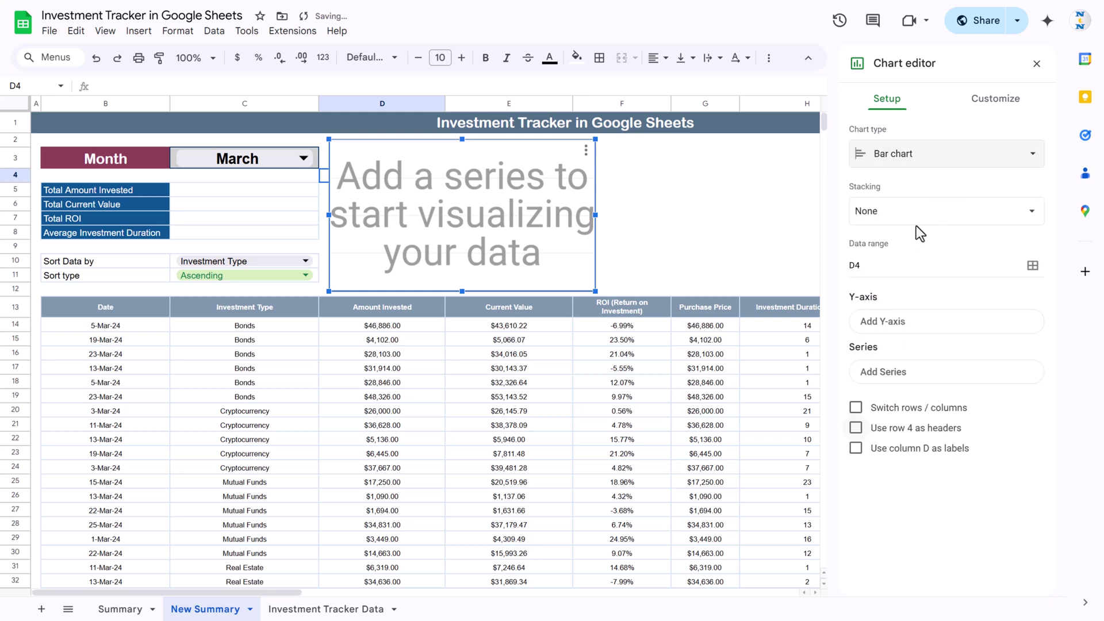
# Step: Replace the chart's data range with the Investment Type column, C13:C1000
pyautogui.click(1033, 266)
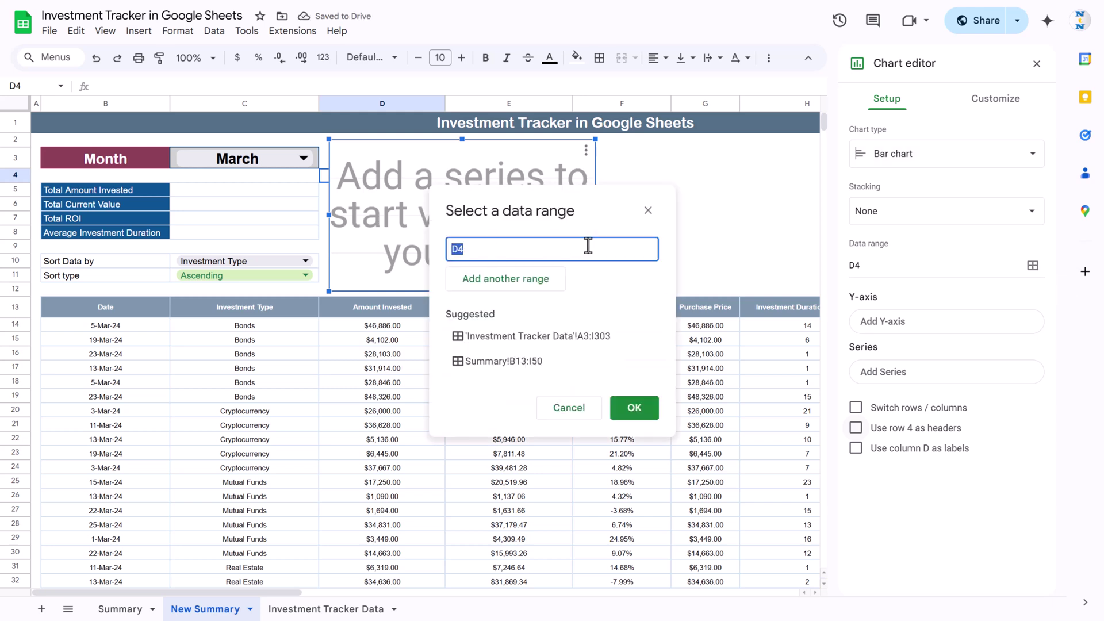
pyautogui.press('BackSpace')
pyautogui.moveTo(535, 199); pyautogui.dragTo(736, 74)
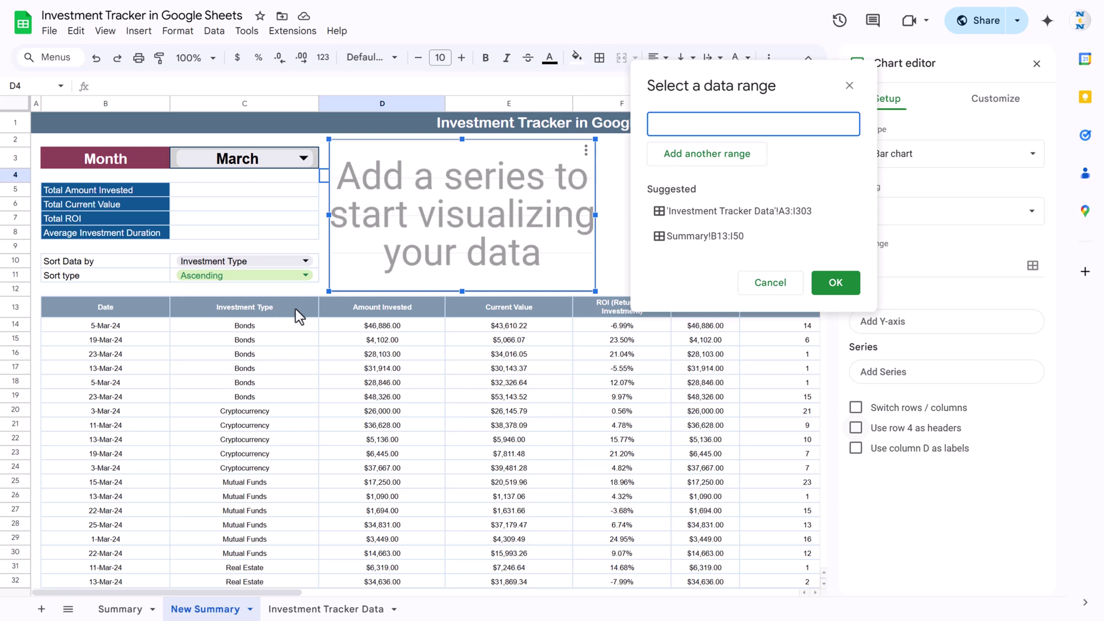
pyautogui.click(262, 310)
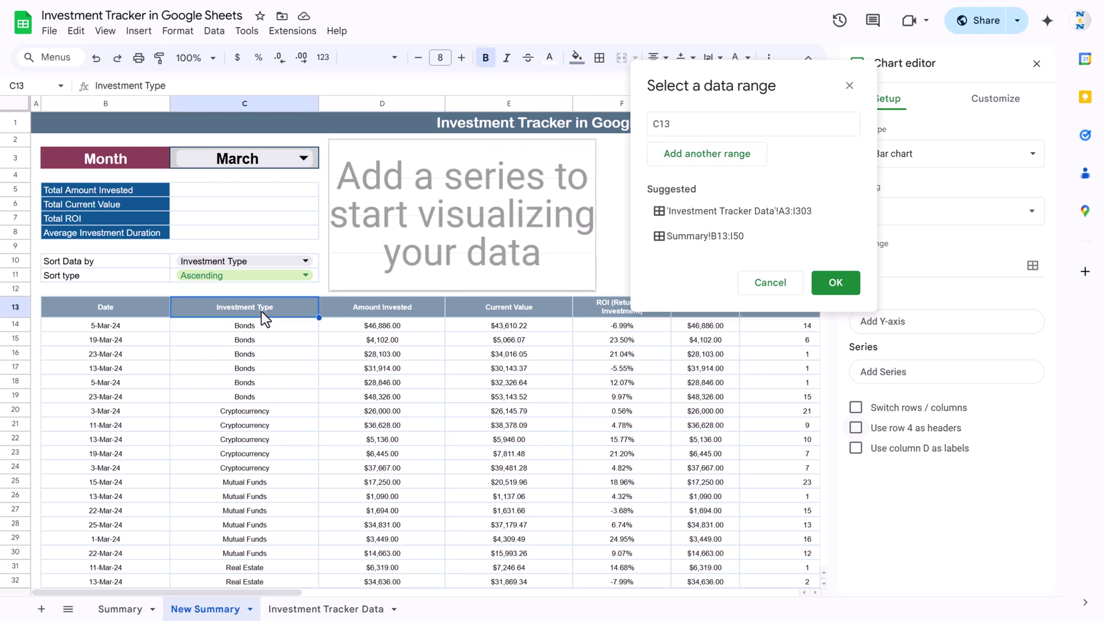
pyautogui.hotkey('ctrl', 'shift', 'Down')
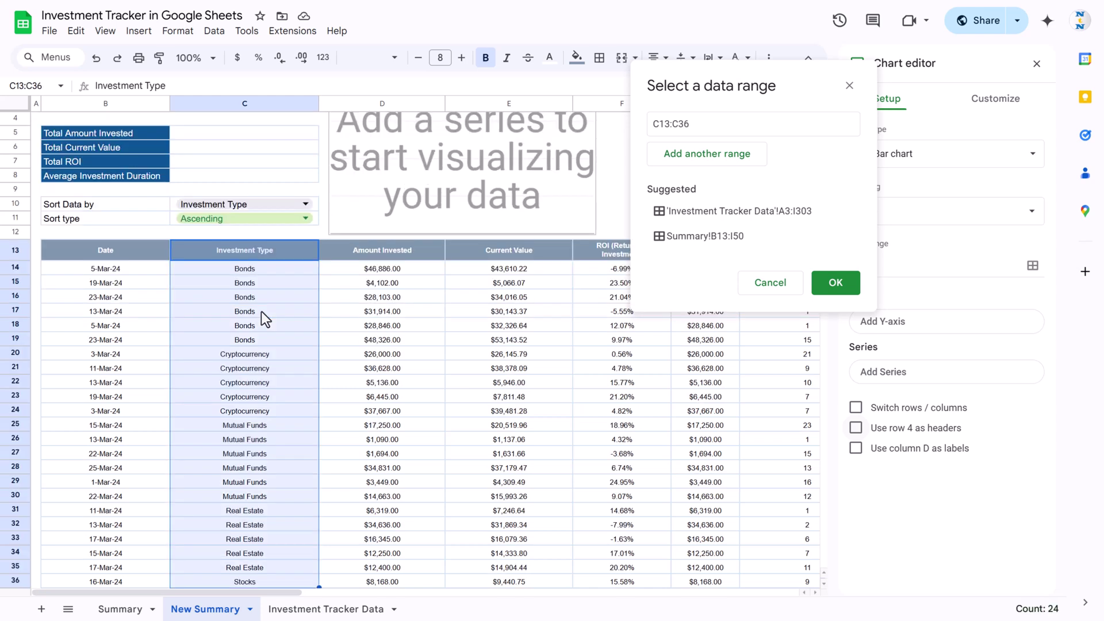
# Step: Add the Amount Invested column D13:D1000 as a second chart data range and apply both ranges
pyautogui.click(713, 160)
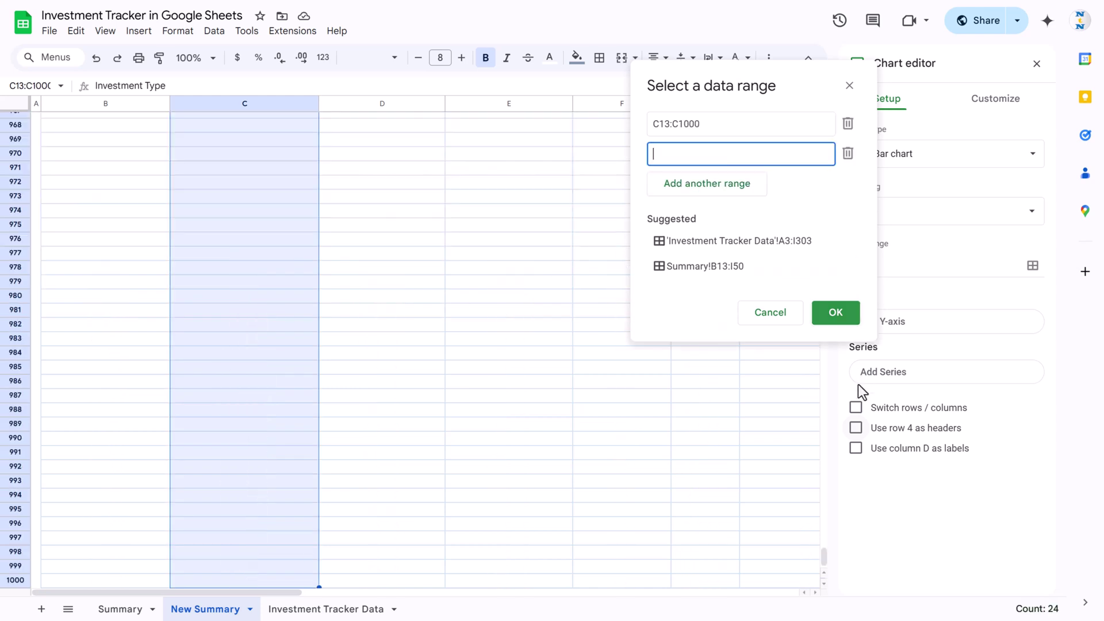
pyautogui.moveTo(773, 87); pyautogui.dragTo(572, 126)
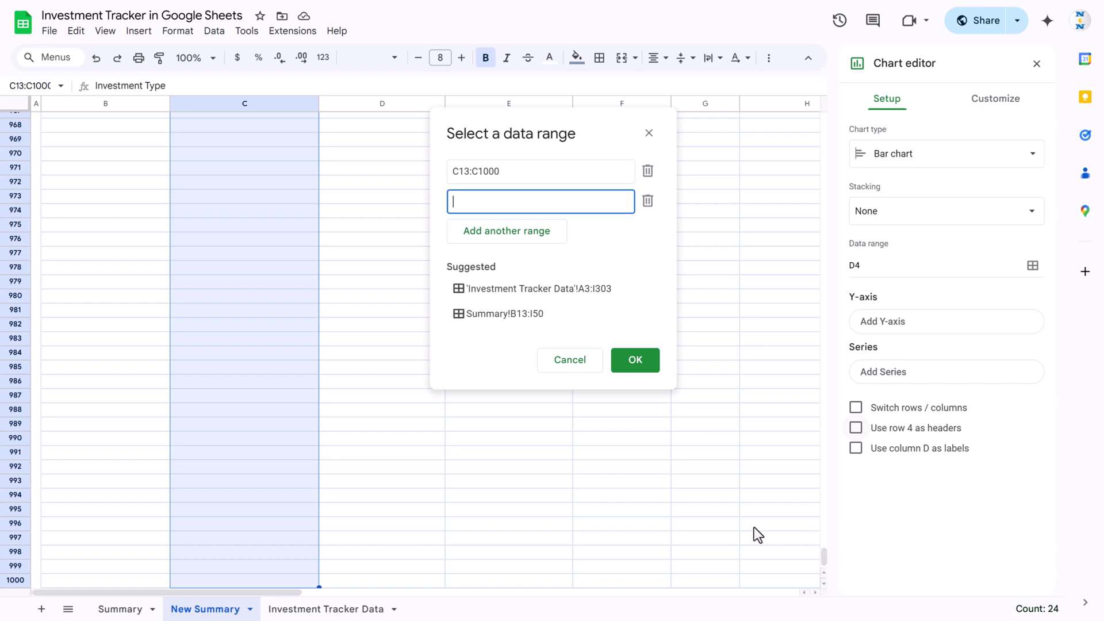
pyautogui.moveTo(826, 560); pyautogui.dragTo(841, 101)
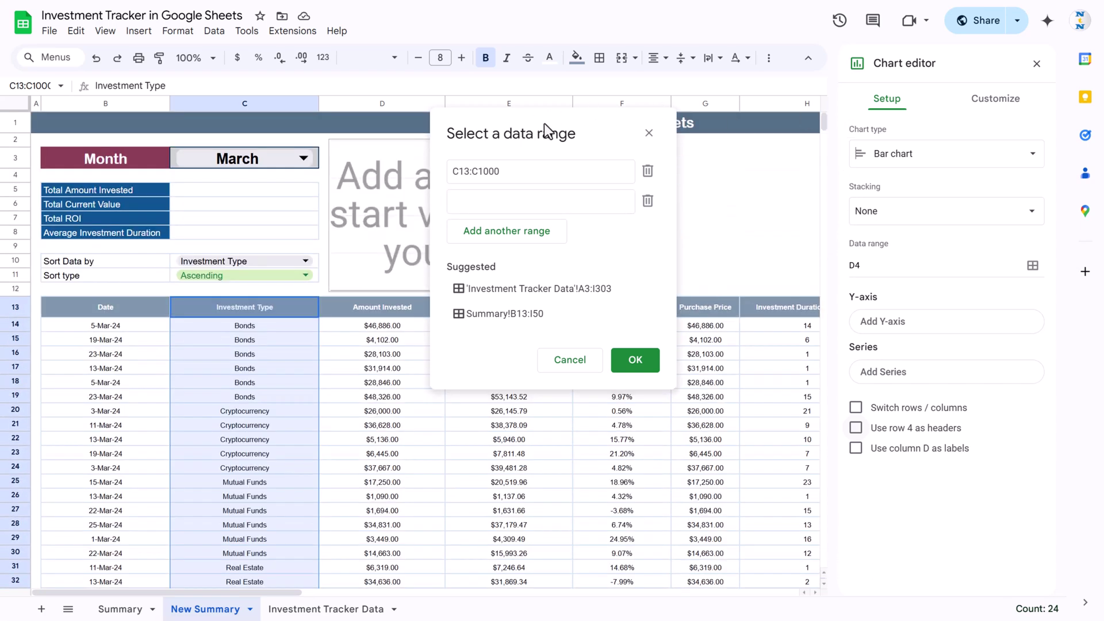
pyautogui.moveTo(546, 131); pyautogui.dragTo(758, 125)
pyautogui.click(398, 327)
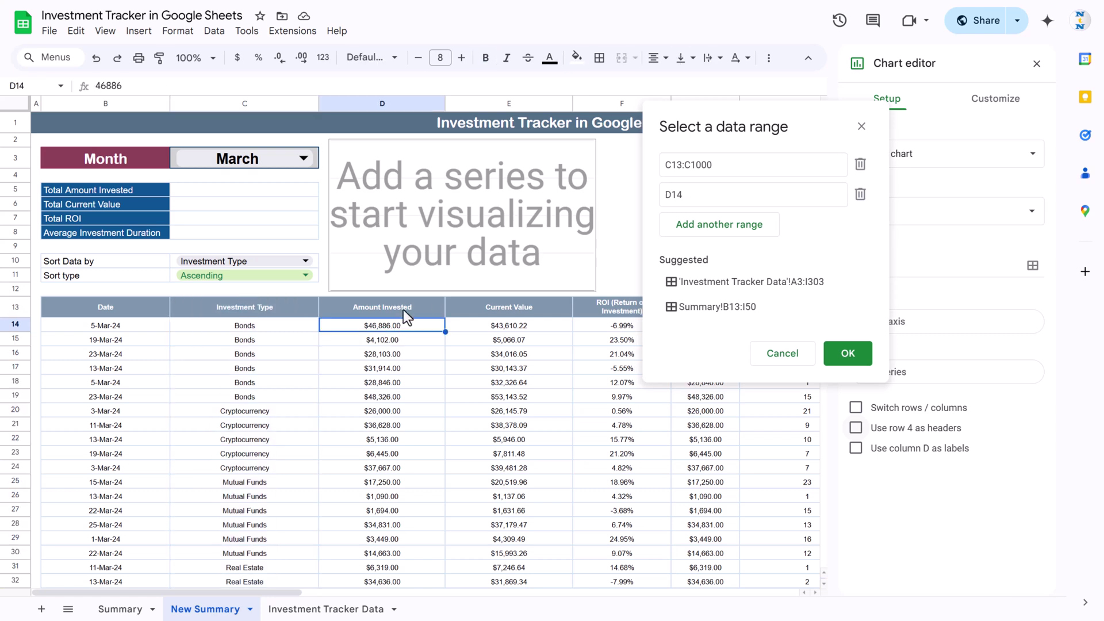
pyautogui.click(403, 309)
pyautogui.hotkey('ctrl', 'shift', 'Down')
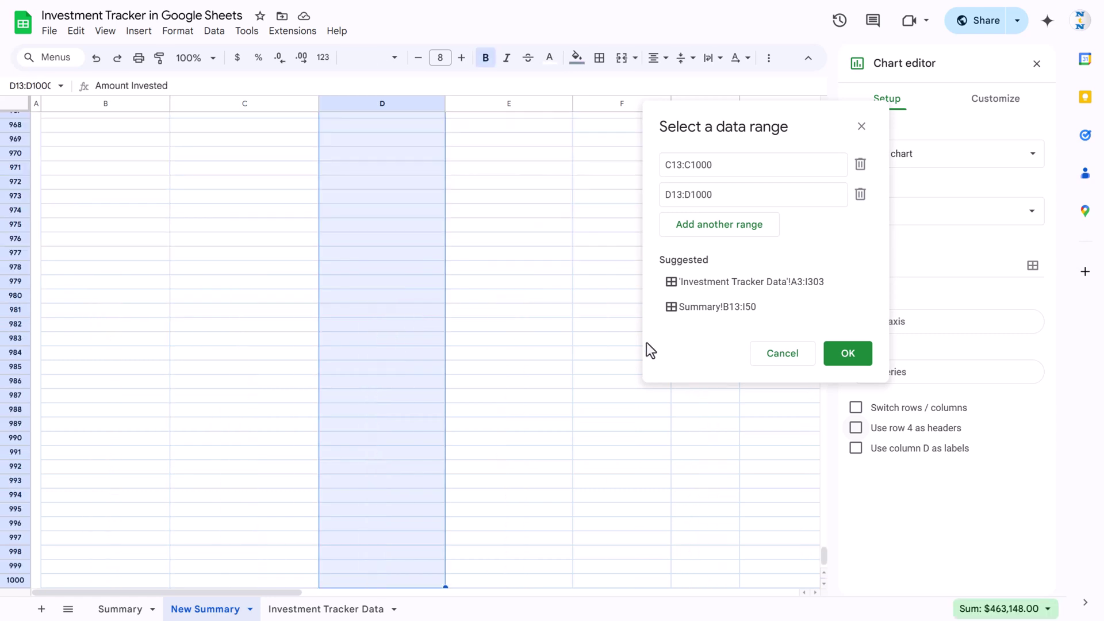
pyautogui.click(867, 355)
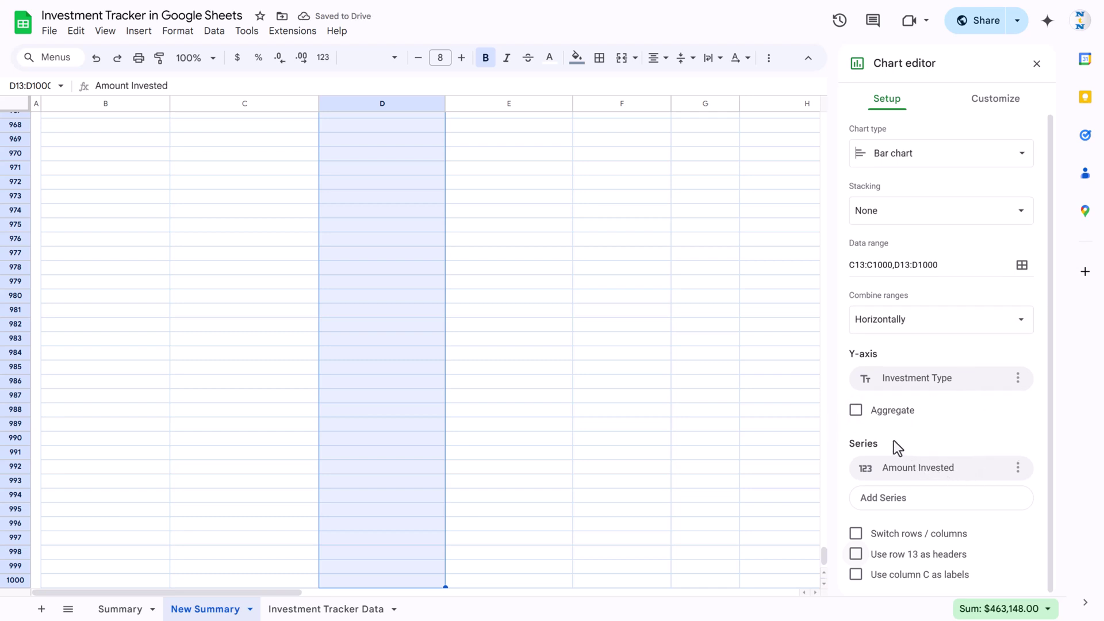
# Step: Aggregate the bar chart by Investment Type and use row 13 as headers
pyautogui.click(856, 410)
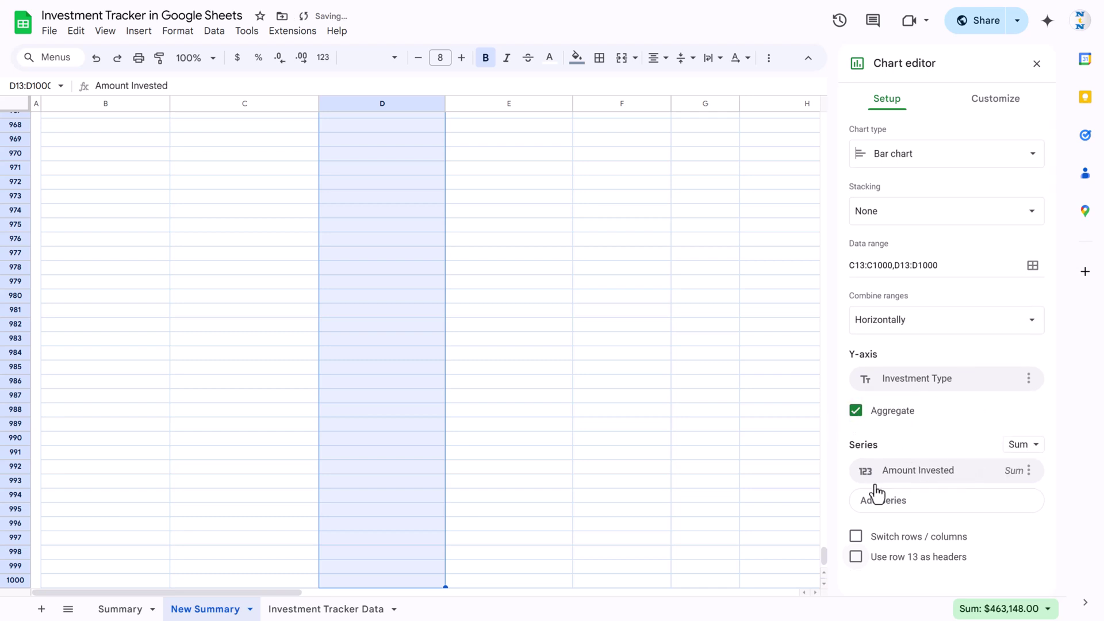
pyautogui.click(857, 557)
pyautogui.moveTo(826, 557); pyautogui.dragTo(840, 109)
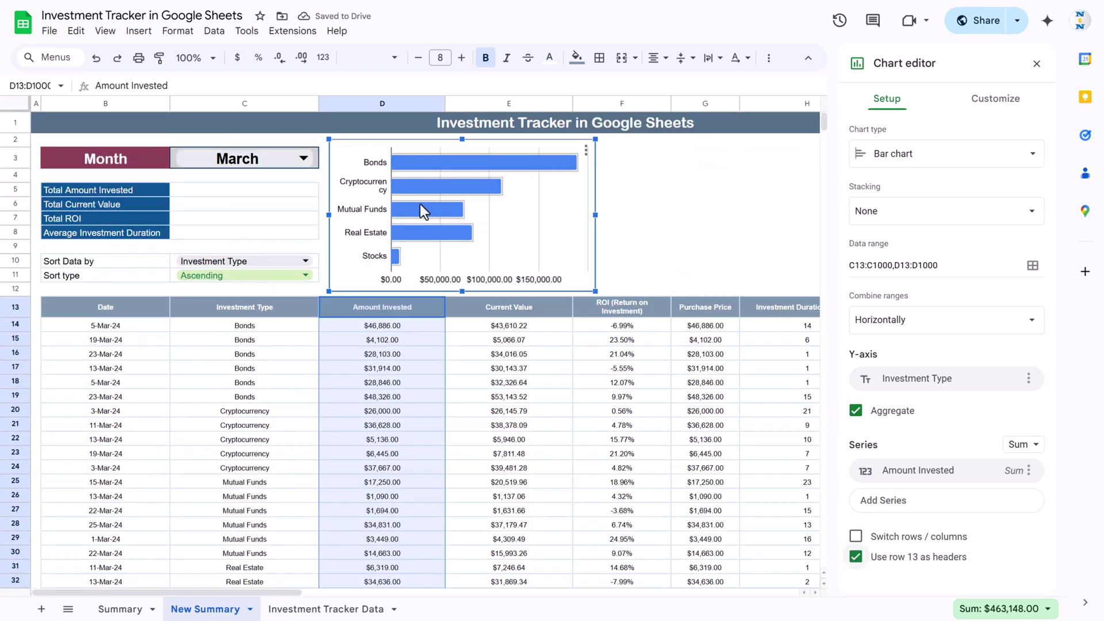
# Step: Title the bar chart "Amount Invested by Investment Type"
pyautogui.click(1004, 101)
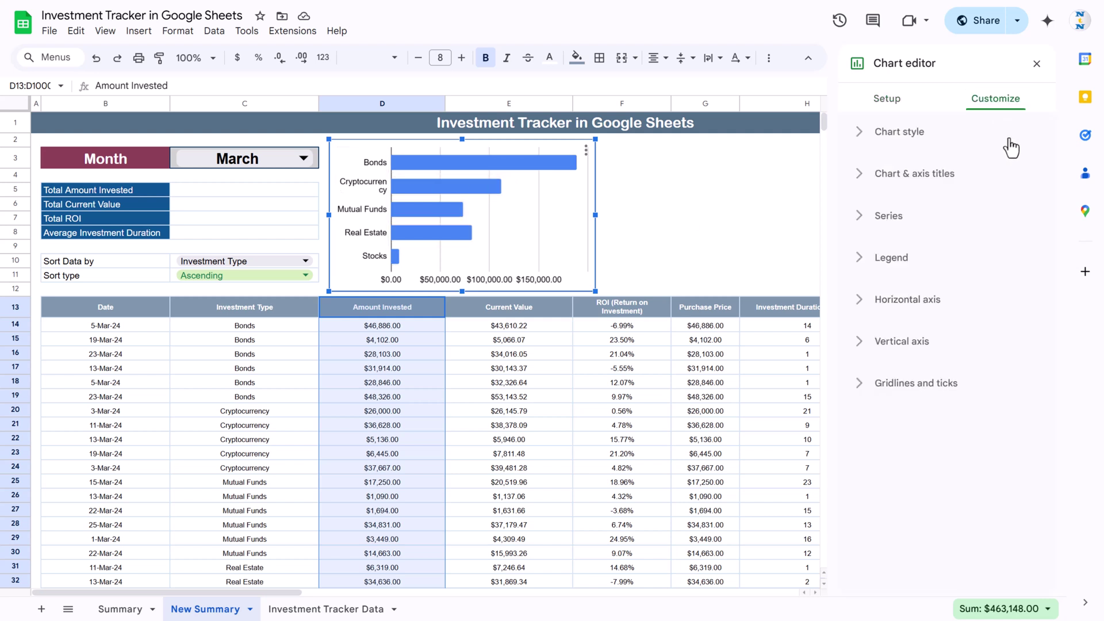
pyautogui.click(929, 179)
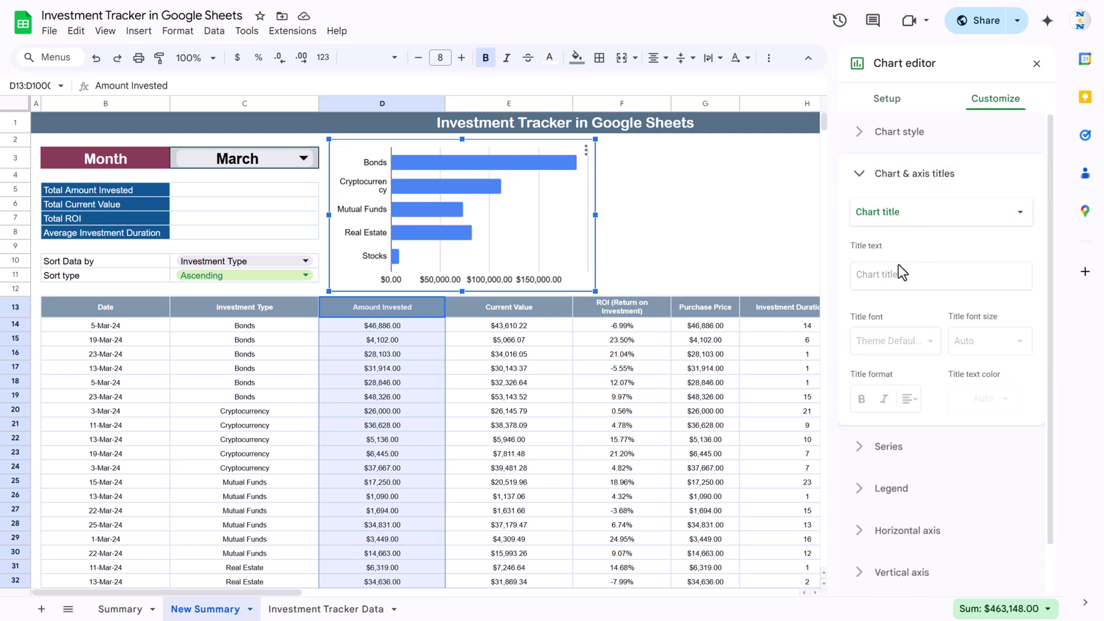
pyautogui.click(888, 277)
pyautogui.write('Acount')
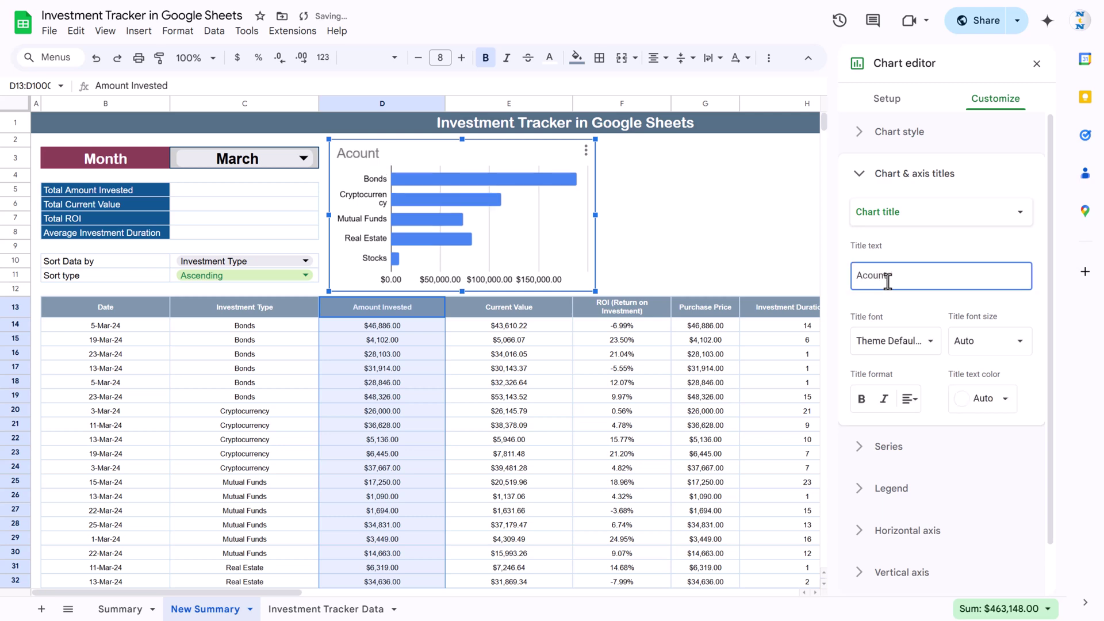
pyautogui.write(' Inven')
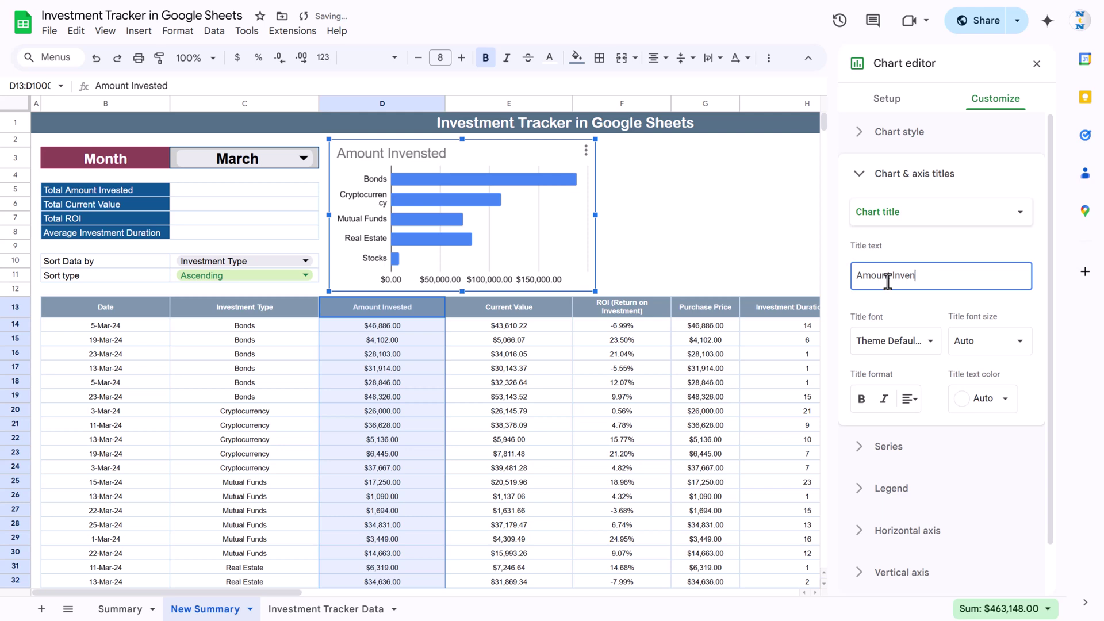
pyautogui.press('BackSpace')
pyautogui.write('sted by Invest')
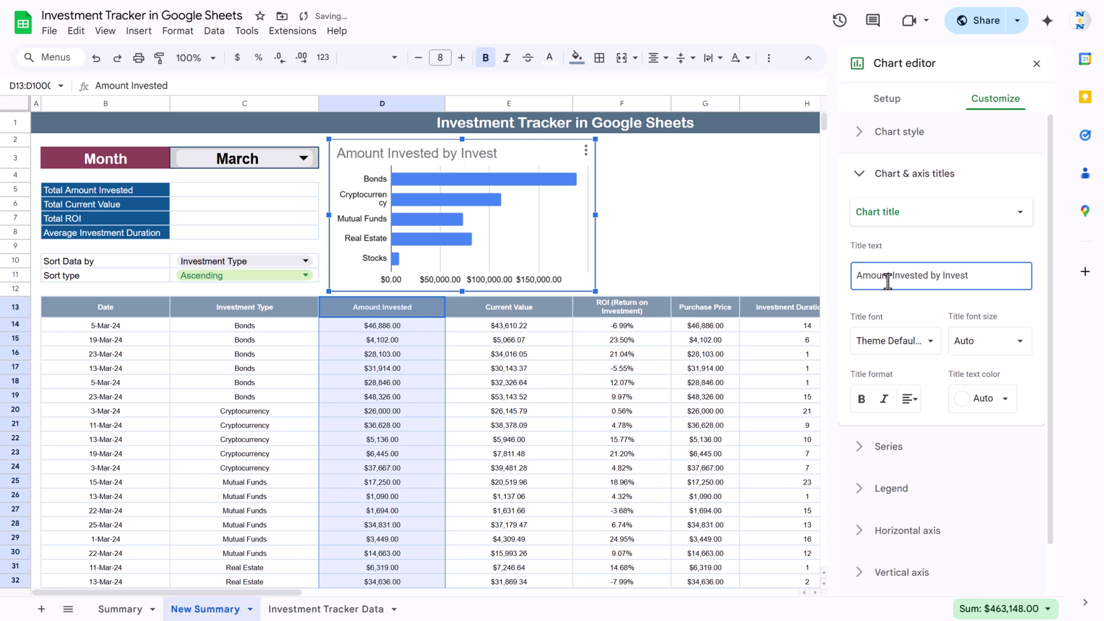
pyautogui.write('ment Type')
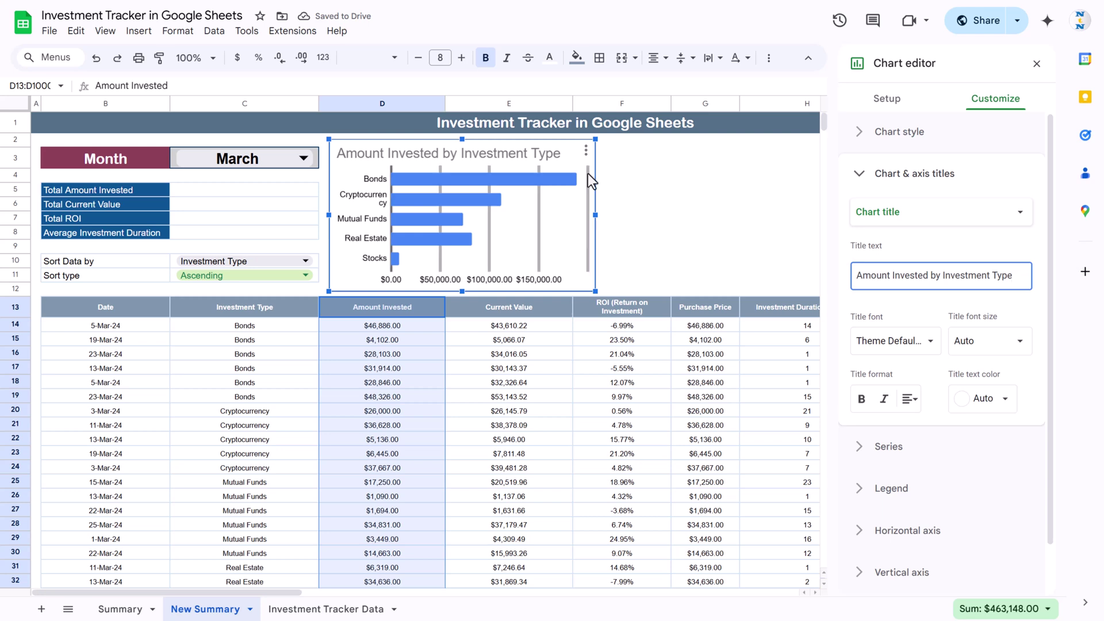
# Step: Center the chart title, color its text black, and set its font size to 14
pyautogui.click(913, 403)
pyautogui.click(929, 424)
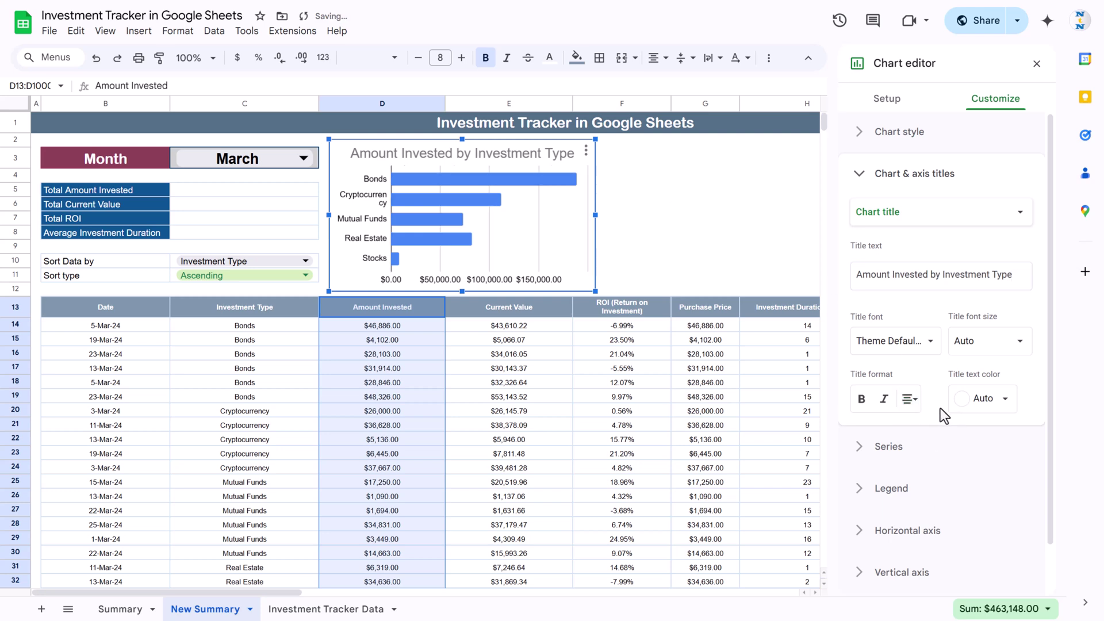
pyautogui.click(1007, 401)
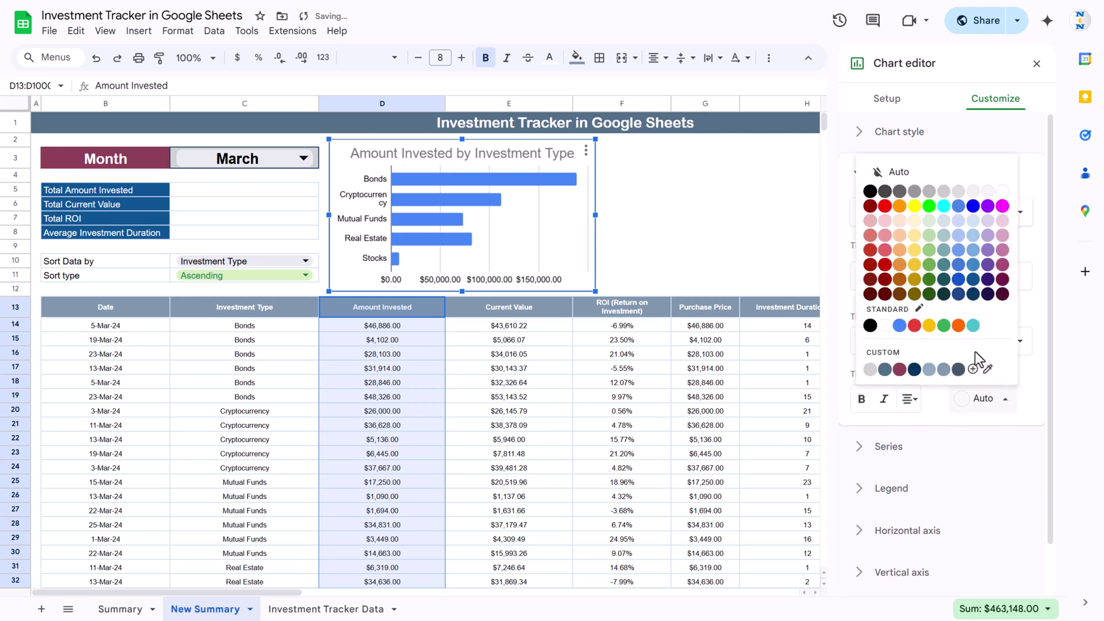
pyautogui.click(870, 192)
pyautogui.click(1012, 341)
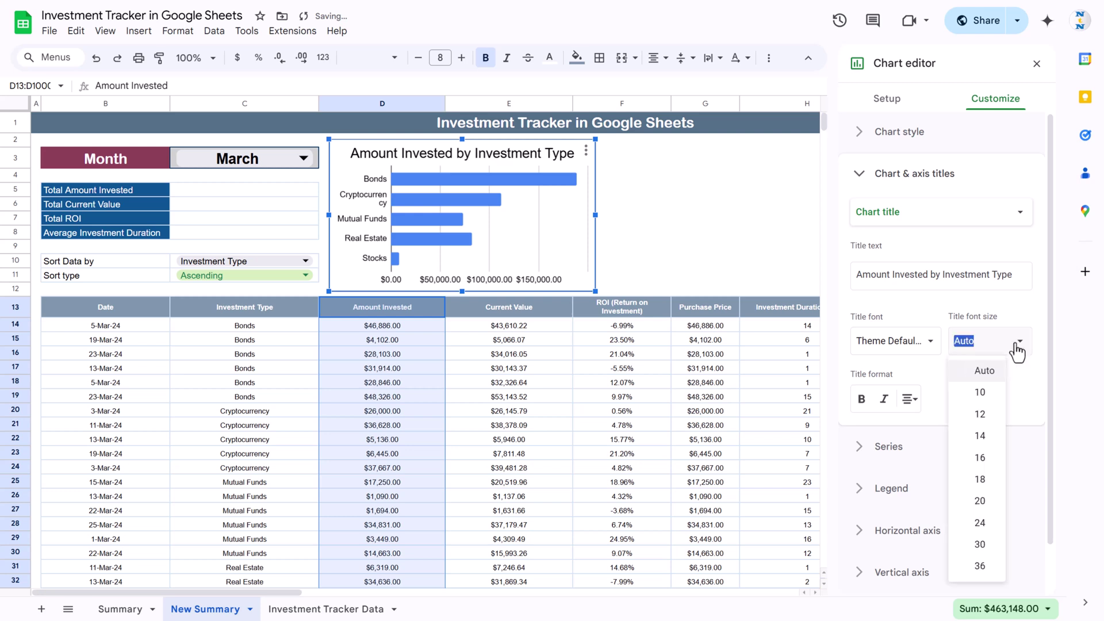
pyautogui.click(986, 438)
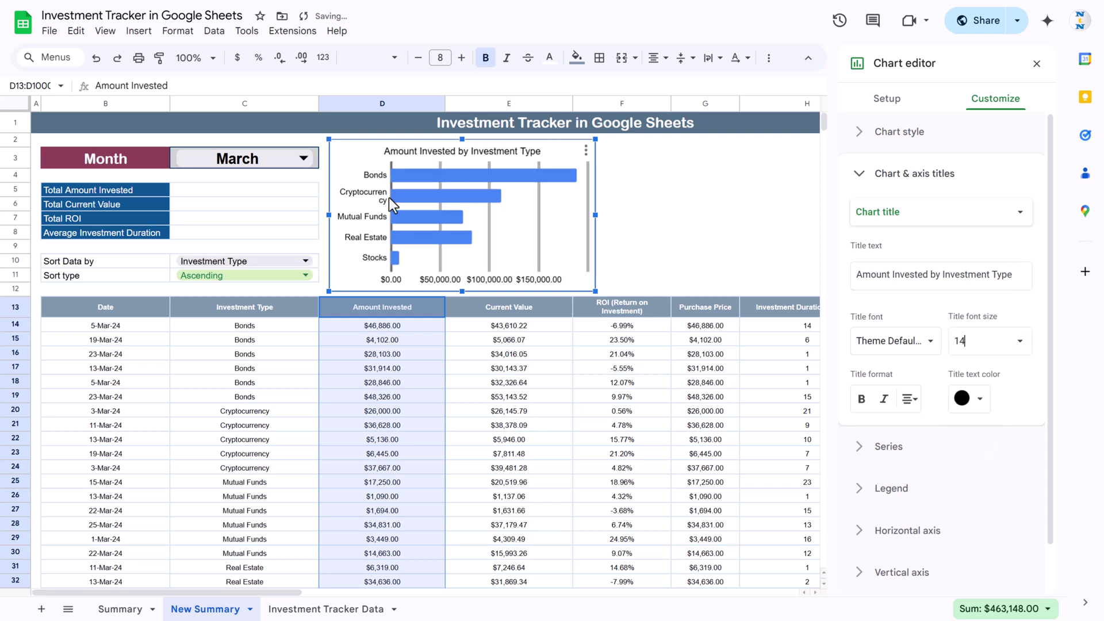
# Step: Set the label font size of the chart's vertical axis to 10
pyautogui.click(371, 198)
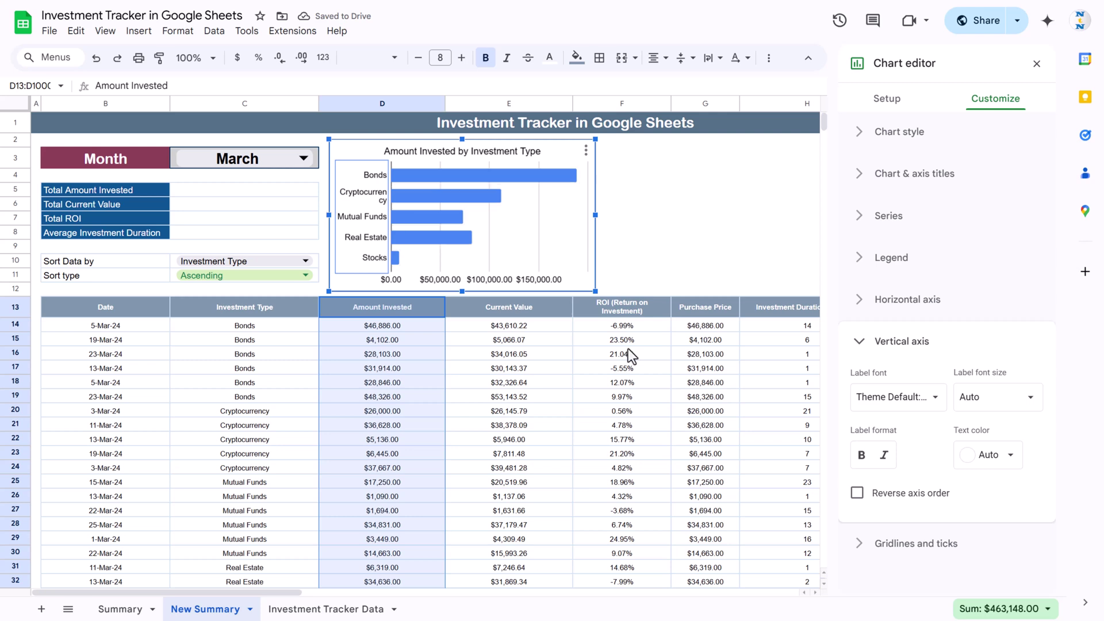
pyautogui.click(1029, 398)
pyautogui.click(990, 218)
pyautogui.click(962, 397)
pyautogui.write('10')
pyautogui.press('Return')
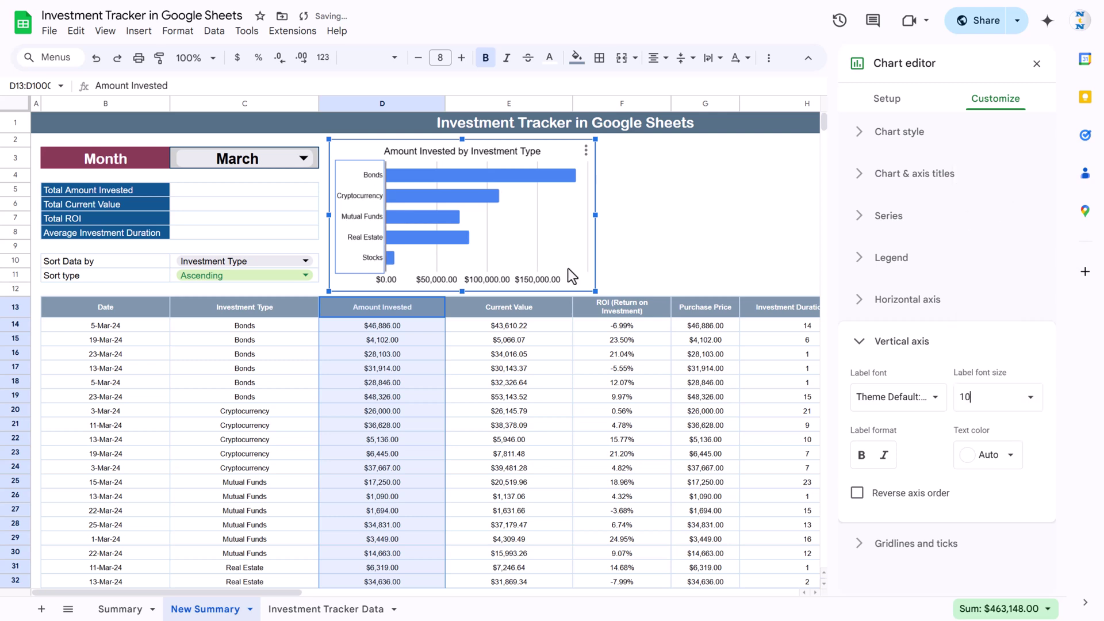
# Step: Set the label font size of the chart's horizontal axis to 10
pyautogui.click(523, 279)
pyautogui.click(1000, 358)
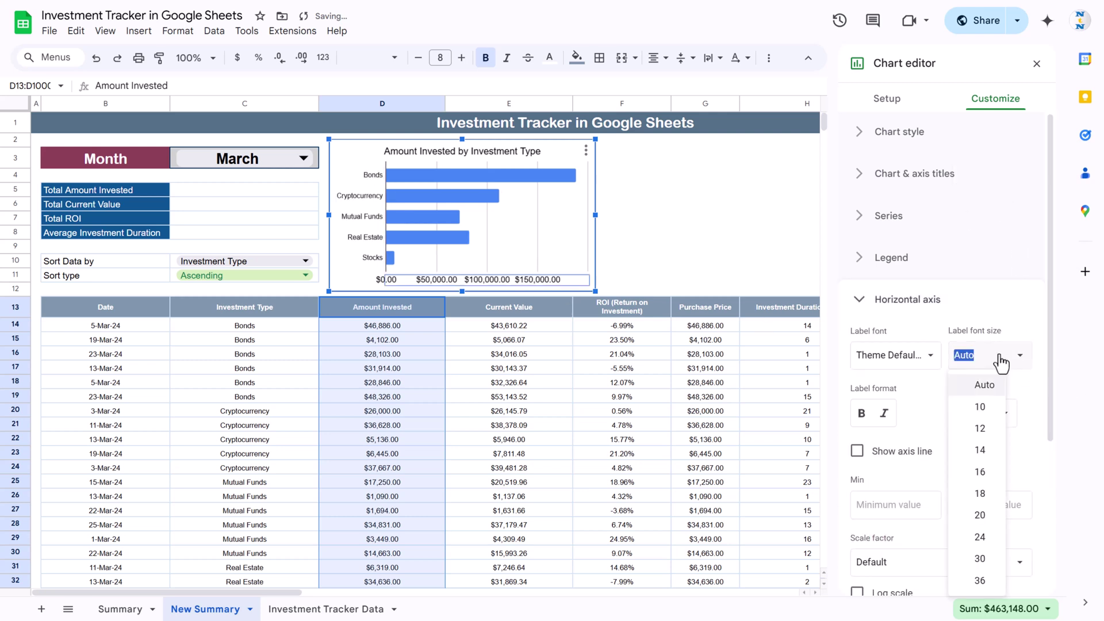
pyautogui.click(981, 408)
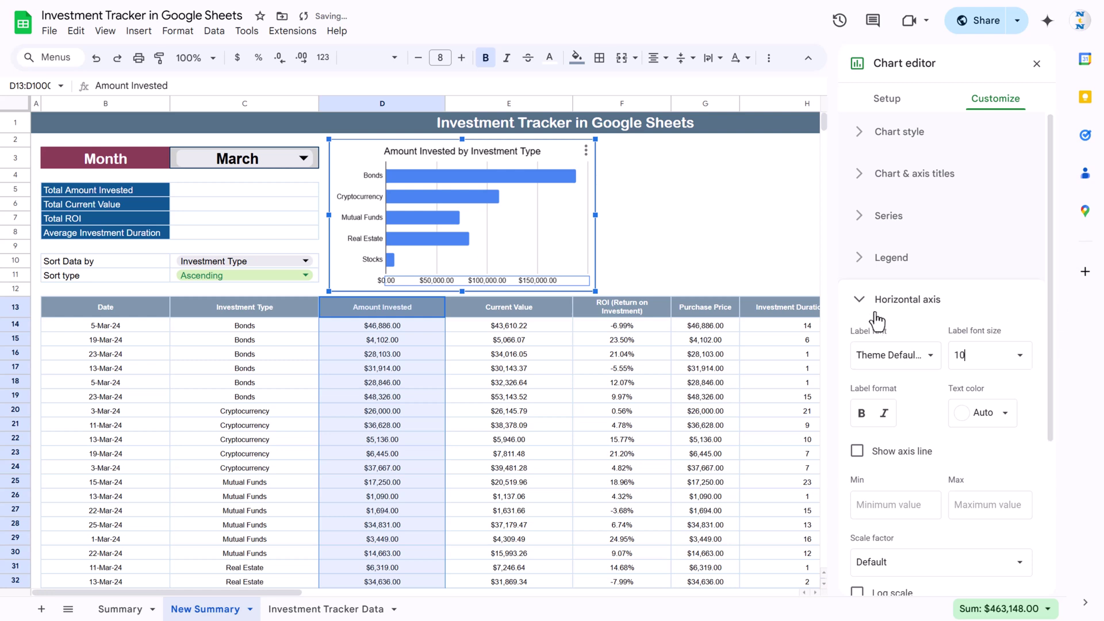
# Step: Turn off the major gridlines on the bar chart's horizontal axis
pyautogui.scroll(-4, 894, 345)
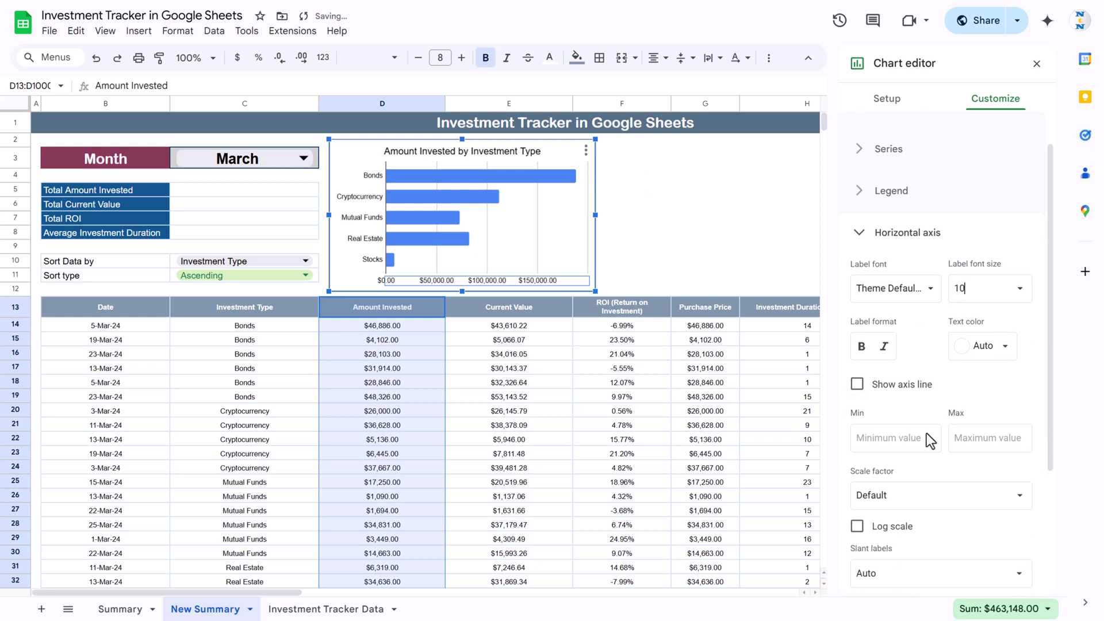
pyautogui.click(538, 236)
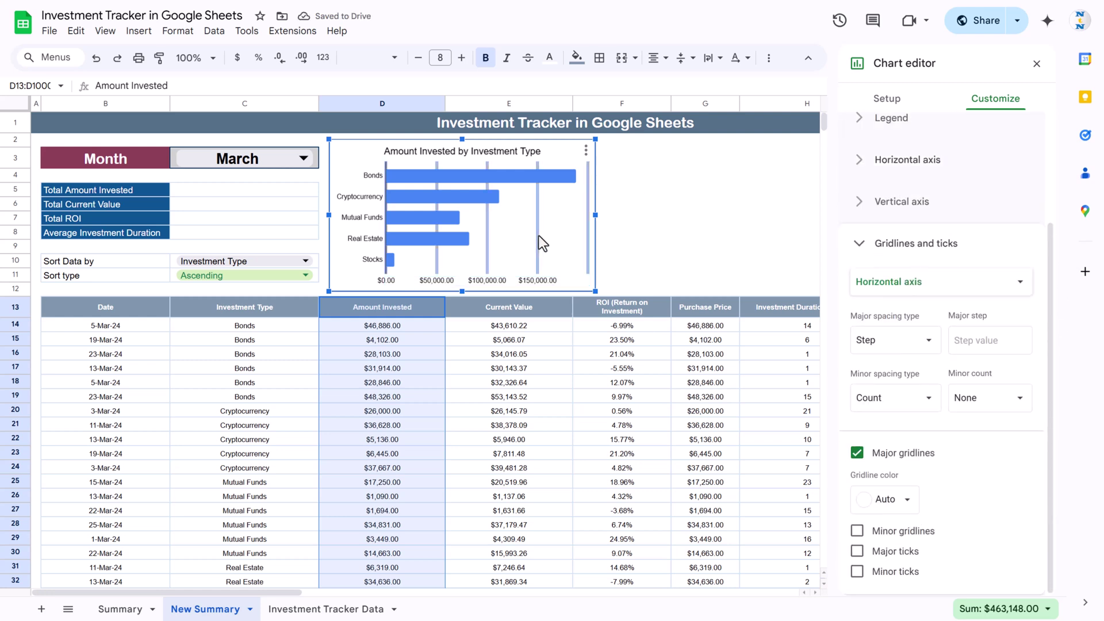
pyautogui.click(863, 456)
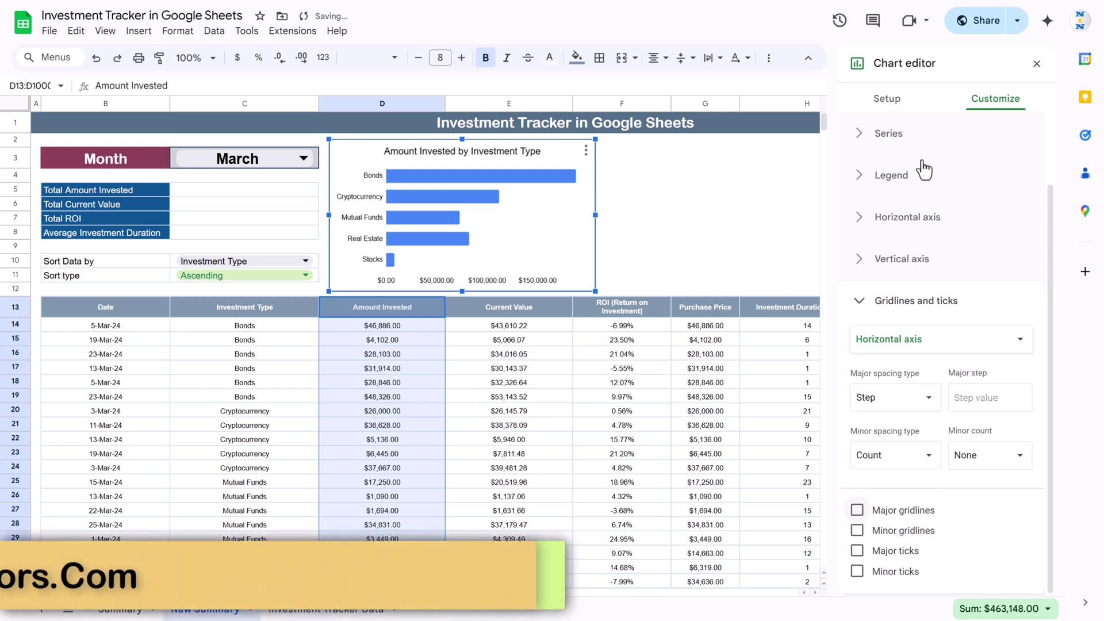
# Step: Fill the bars of the Amount Invested series with dark teal
pyautogui.scroll(2, 925, 170)
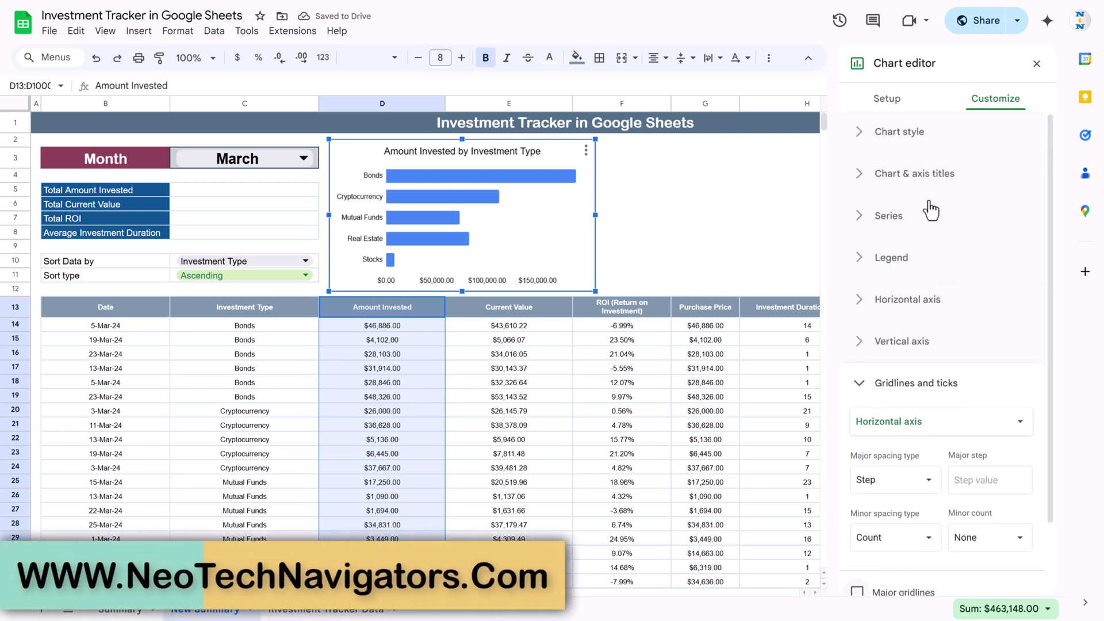
pyautogui.click(918, 221)
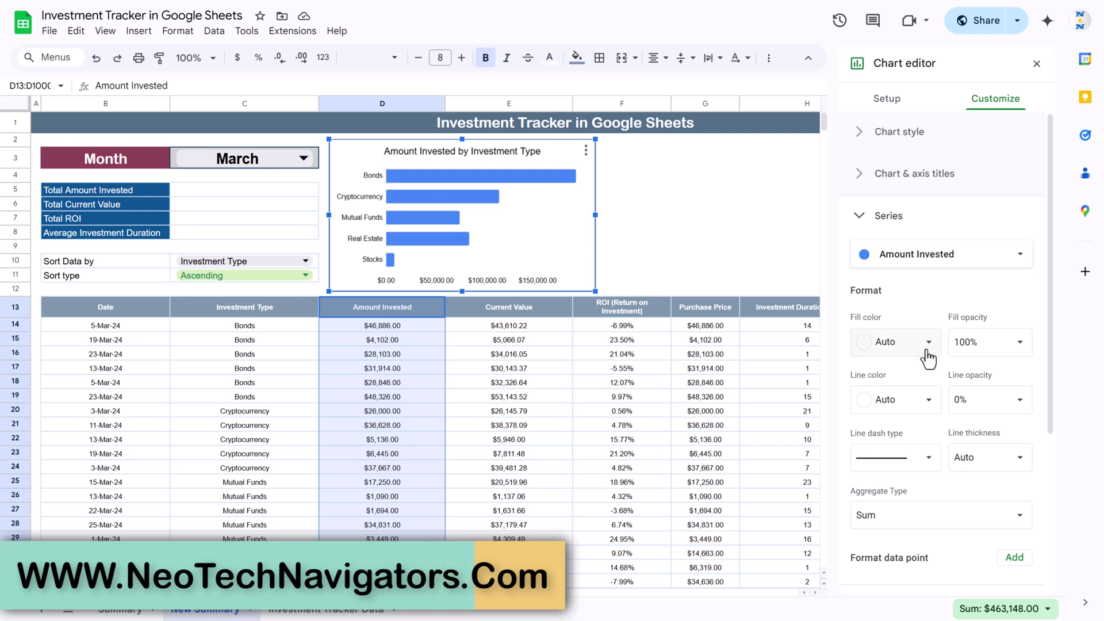
pyautogui.click(928, 343)
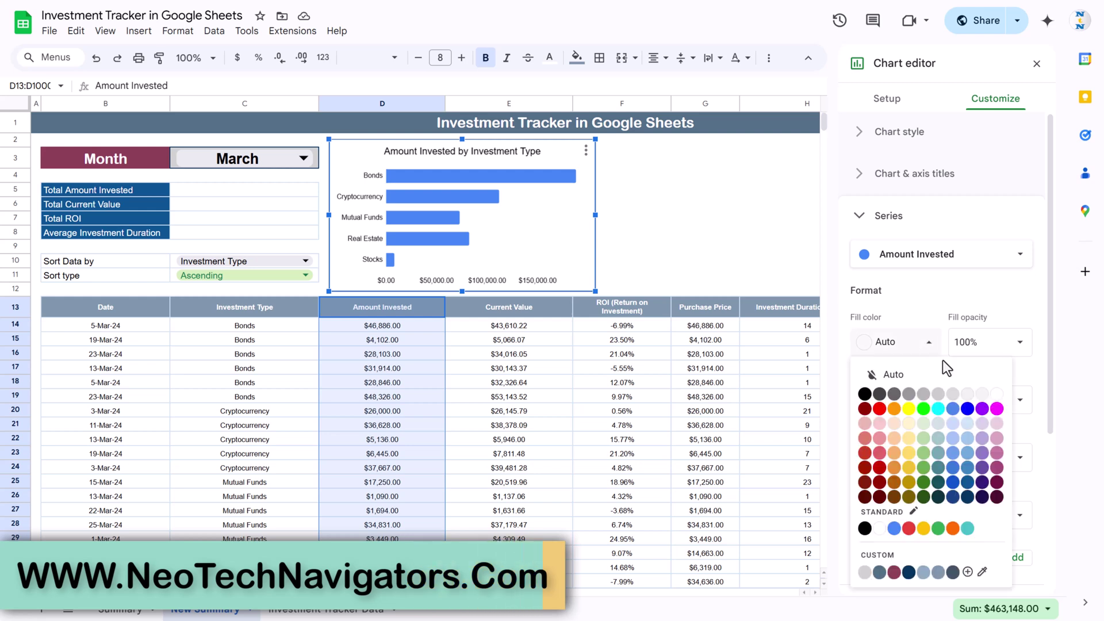
pyautogui.click(938, 483)
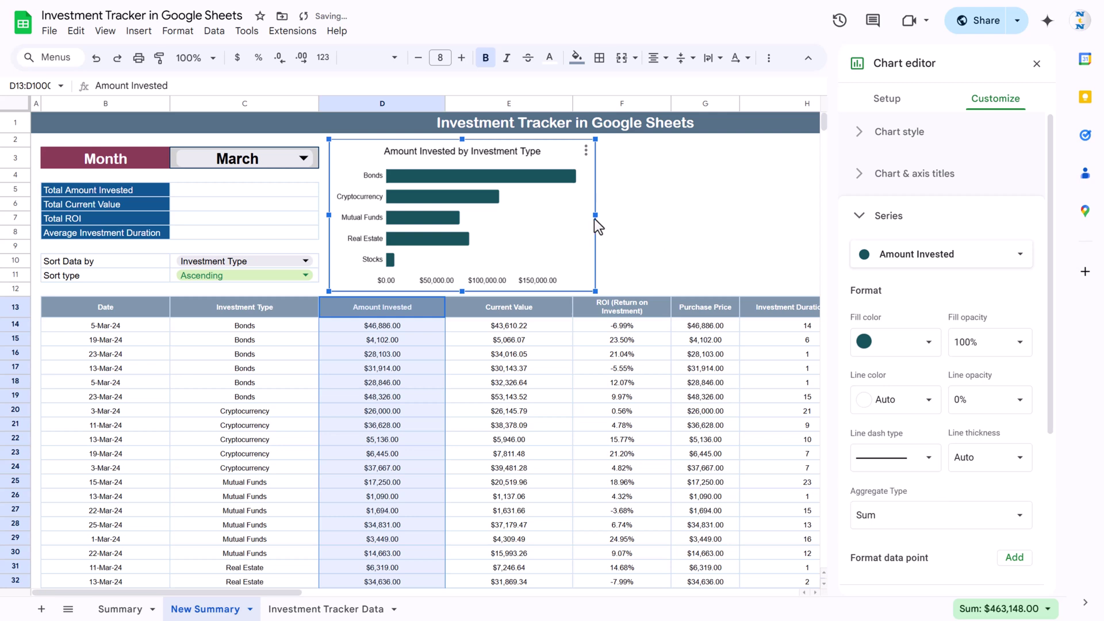
# Step: Show data labels on the Amount Invested bars and close the chart editor
pyautogui.click(569, 182)
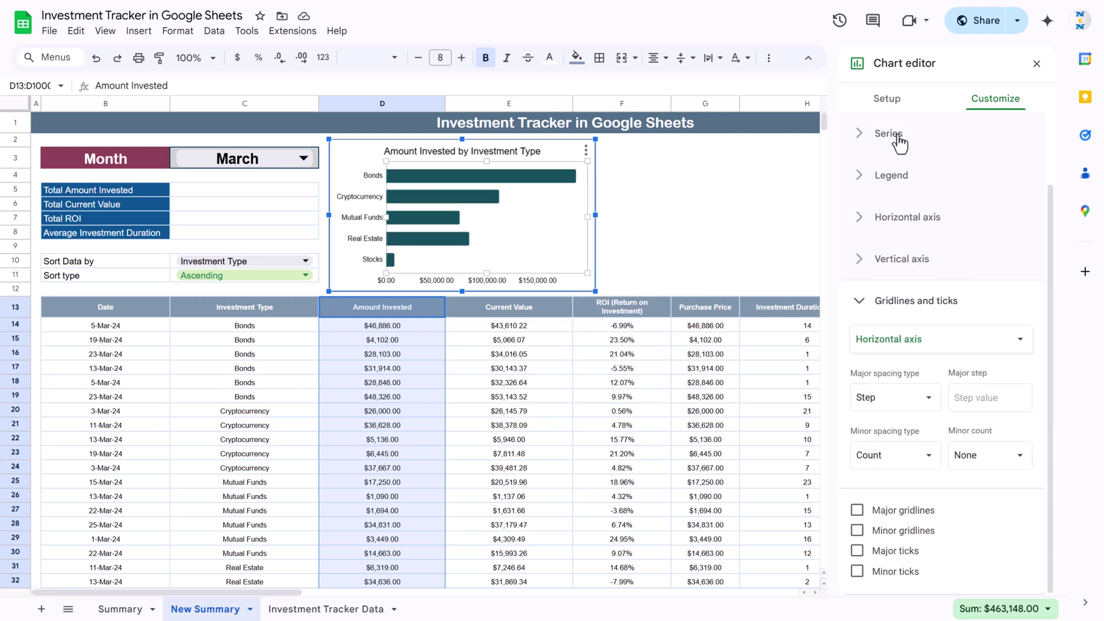
pyautogui.click(897, 139)
pyautogui.scroll(-3, 961, 334)
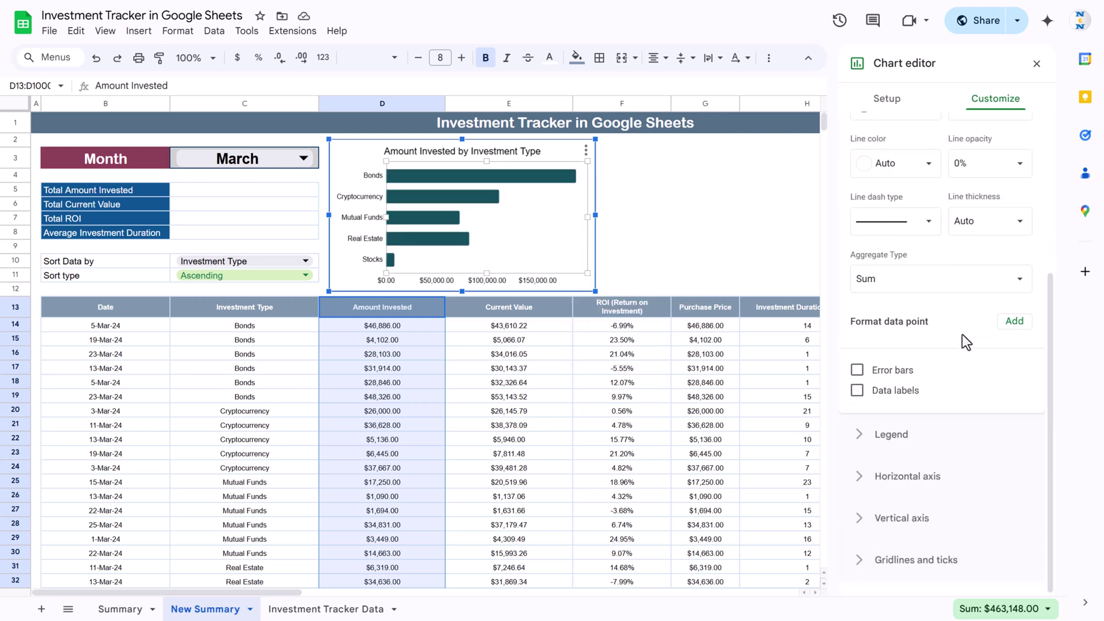
pyautogui.click(884, 404)
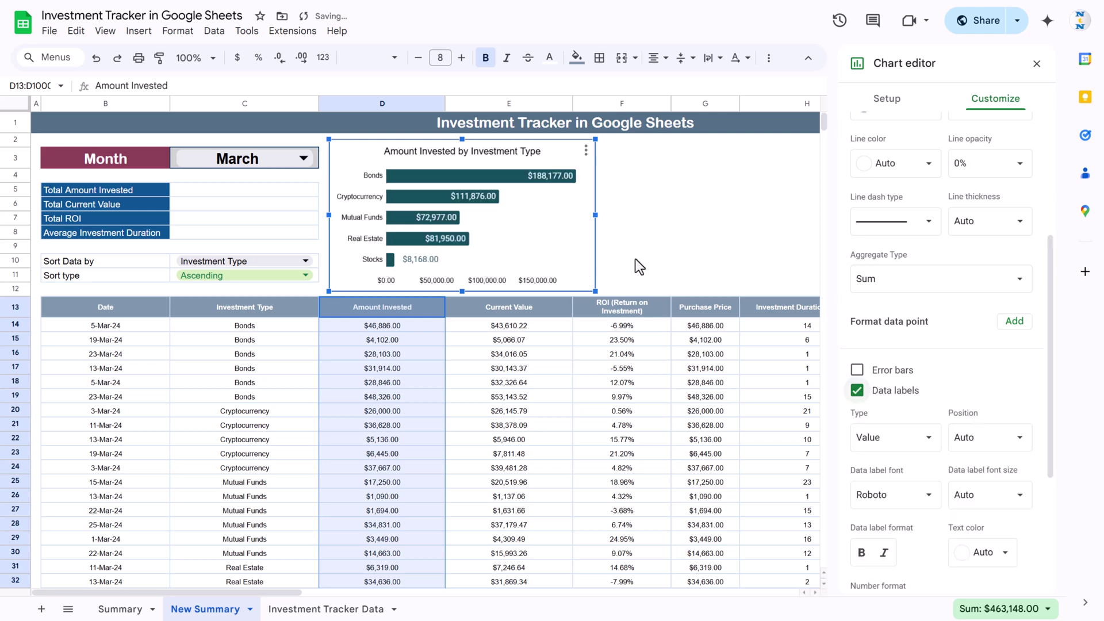
pyautogui.click(1037, 63)
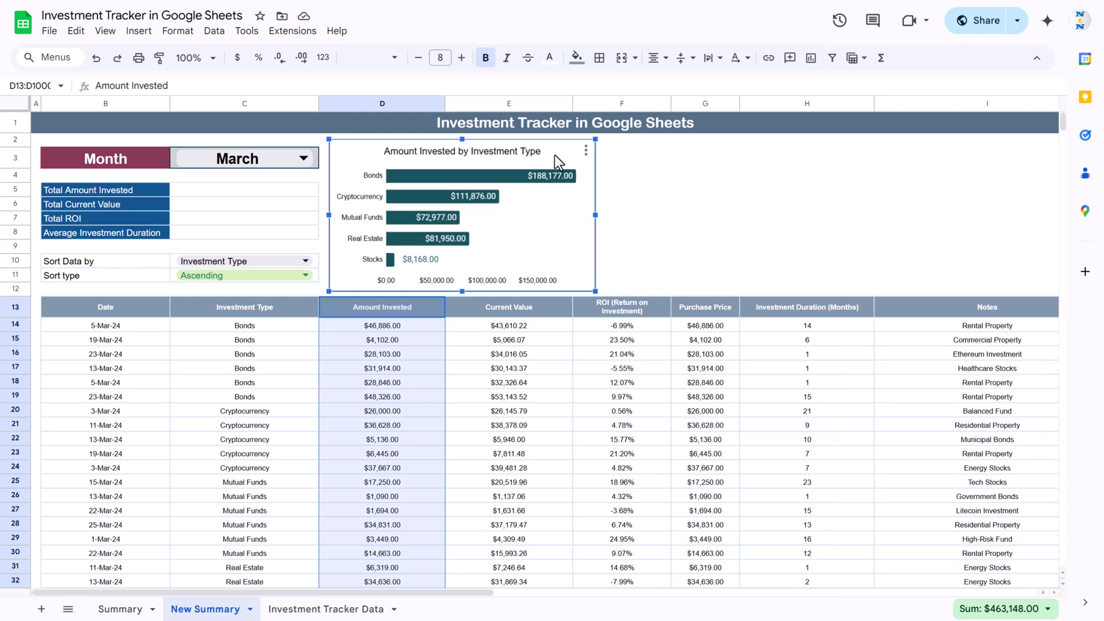
# Step: Paste a copy of the Amount Invested chart beside the original, aligned with it, and widen the copy into the Notes column
pyautogui.hotkey('ctrl', 'c')
pyautogui.click(656, 159)
pyautogui.hotkey('ctrl', 'v')
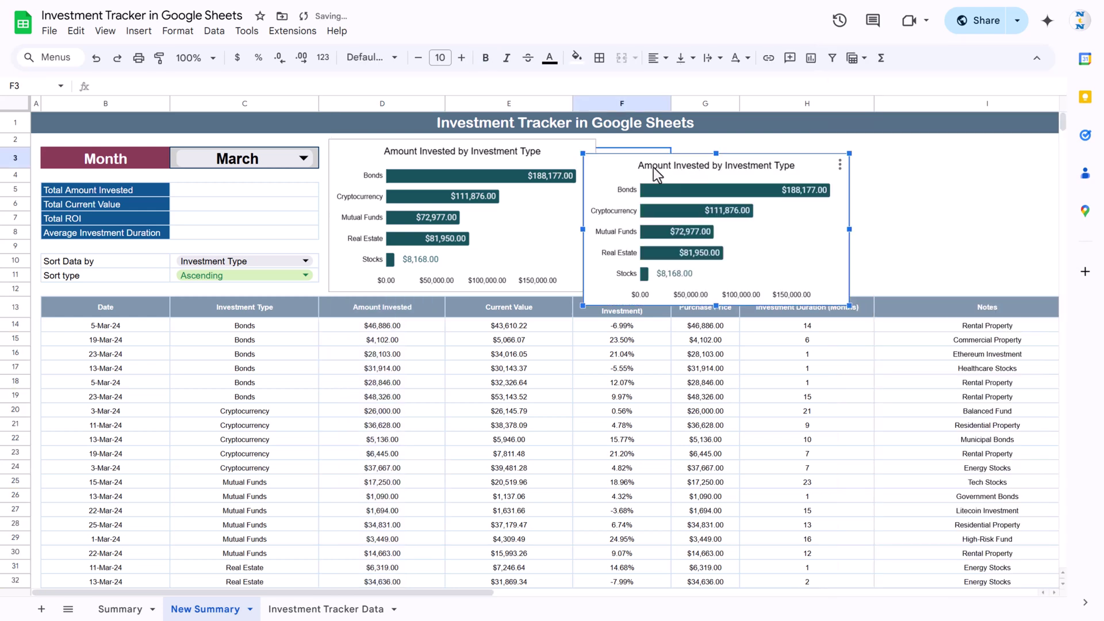
pyautogui.moveTo(654, 168); pyautogui.dragTo(687, 150)
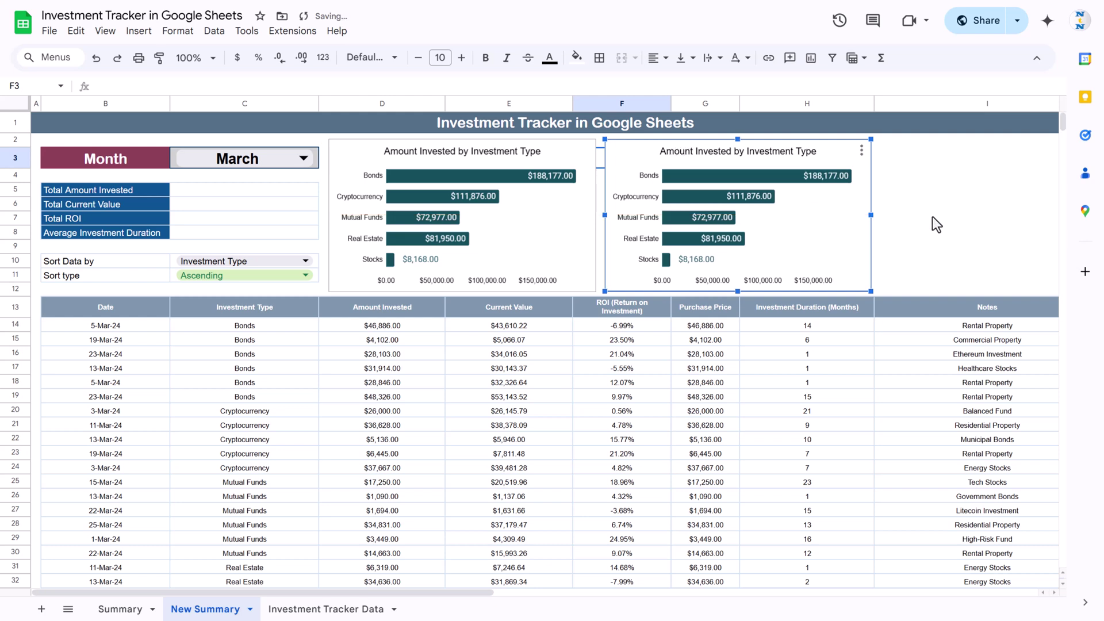
pyautogui.moveTo(872, 215); pyautogui.dragTo(1030, 217)
# Step: Replace the copied chart's D13:D1000 data range with the Current Value column E13:E1000 and add Current Value as its series
pyautogui.hscroll(5, 718, 151)
pyautogui.doubleClick(717, 150)
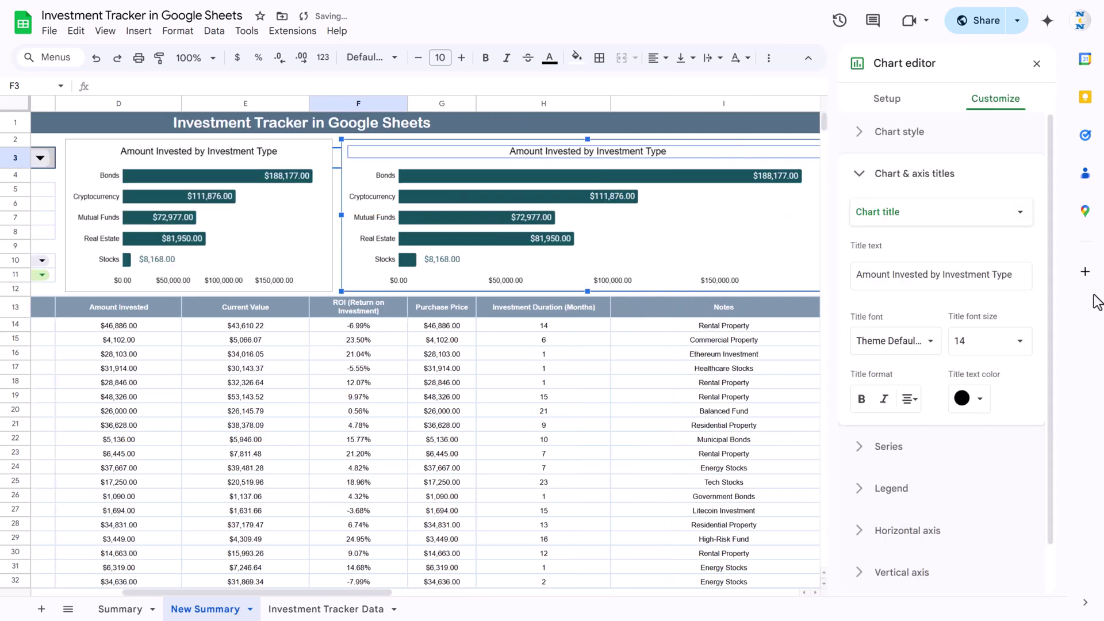
pyautogui.click(888, 107)
pyautogui.click(1033, 267)
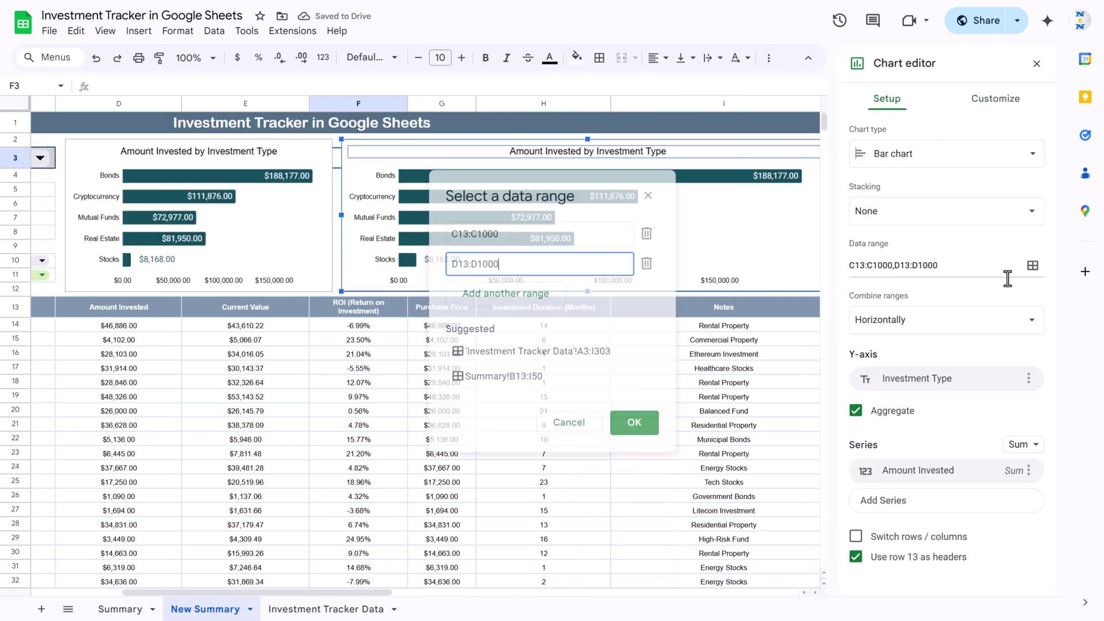
pyautogui.press('BackSpace')
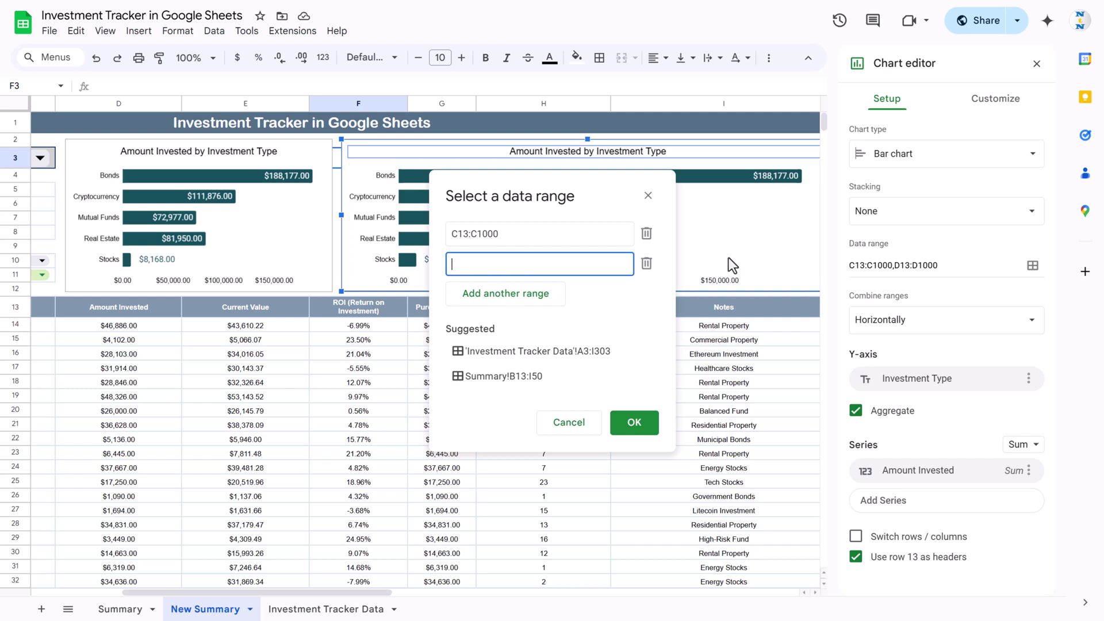
pyautogui.moveTo(522, 193); pyautogui.dragTo(731, 151)
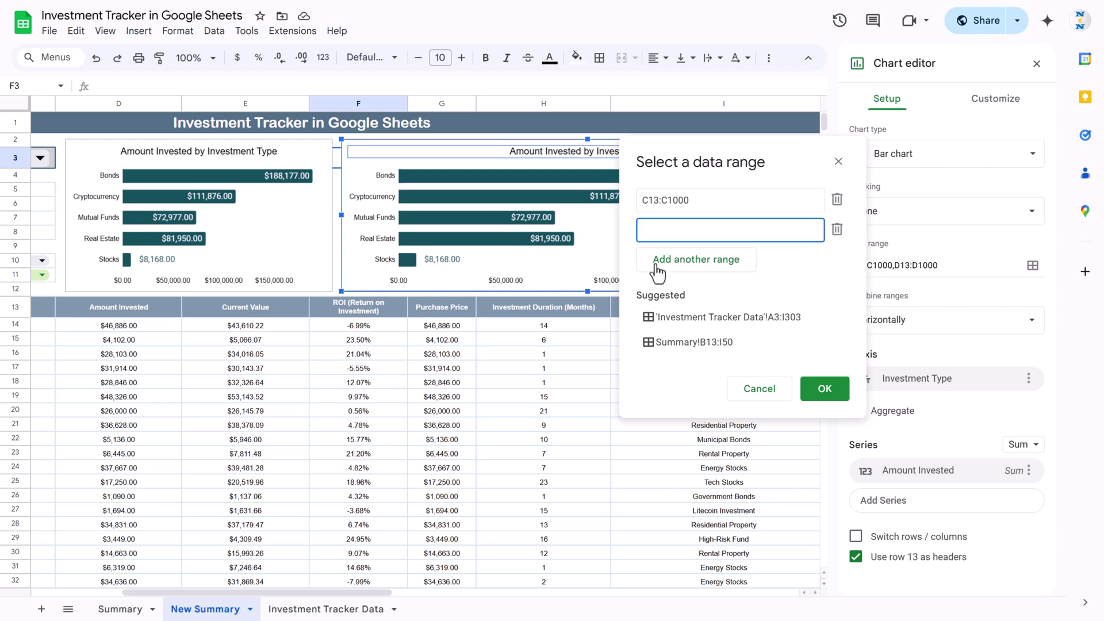
pyautogui.click(265, 309)
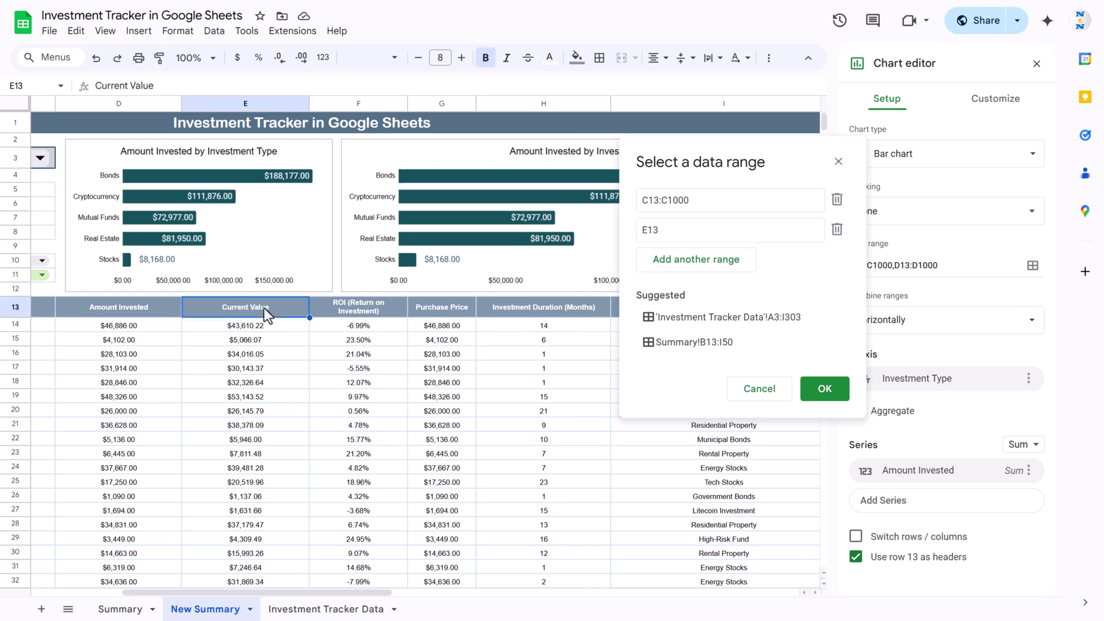
pyautogui.hotkey('ctrl', 'shift', 'Down')
pyautogui.click(825, 389)
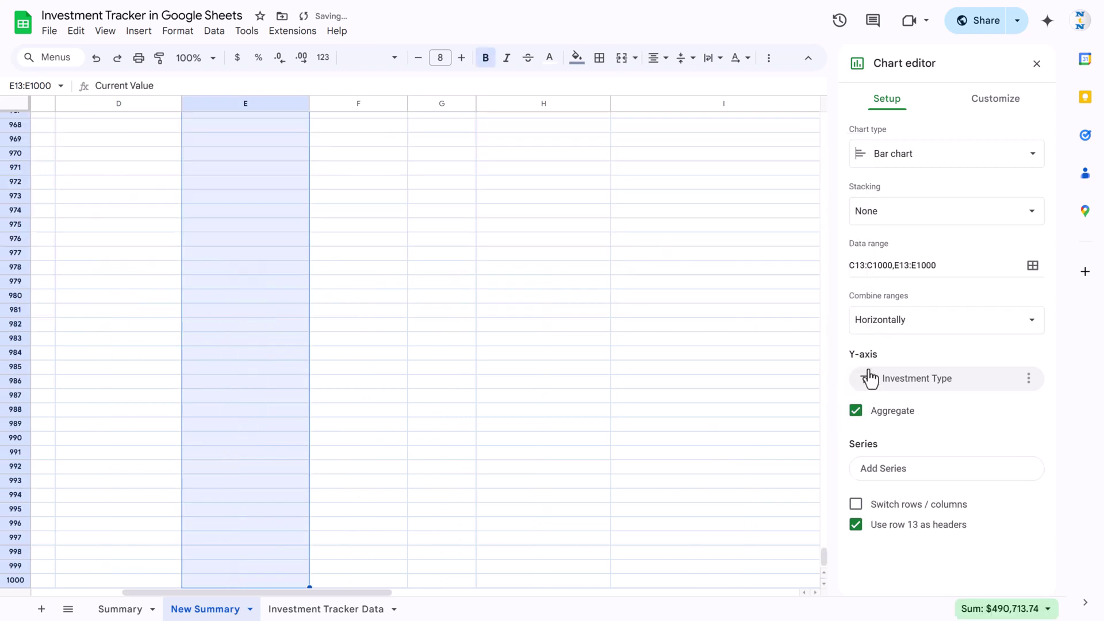
pyautogui.click(925, 472)
pyautogui.click(921, 528)
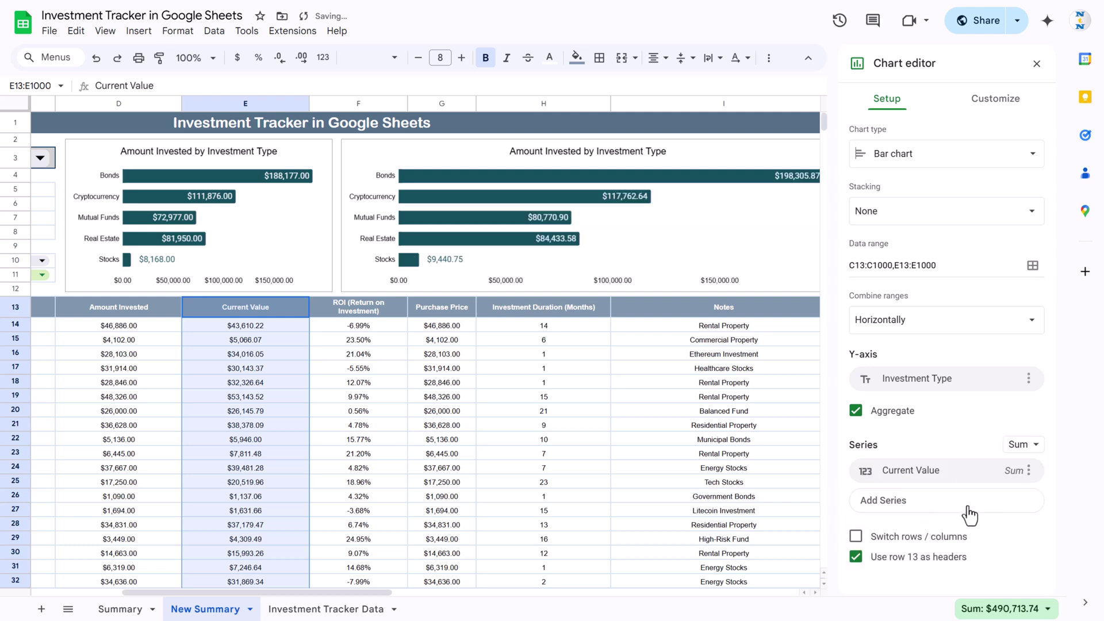
# Step: Convert the copied Current Value chart from bar to a column chart, give it the 3D style and close the chart editor
pyautogui.click(931, 155)
pyautogui.scroll(-5, 944, 357)
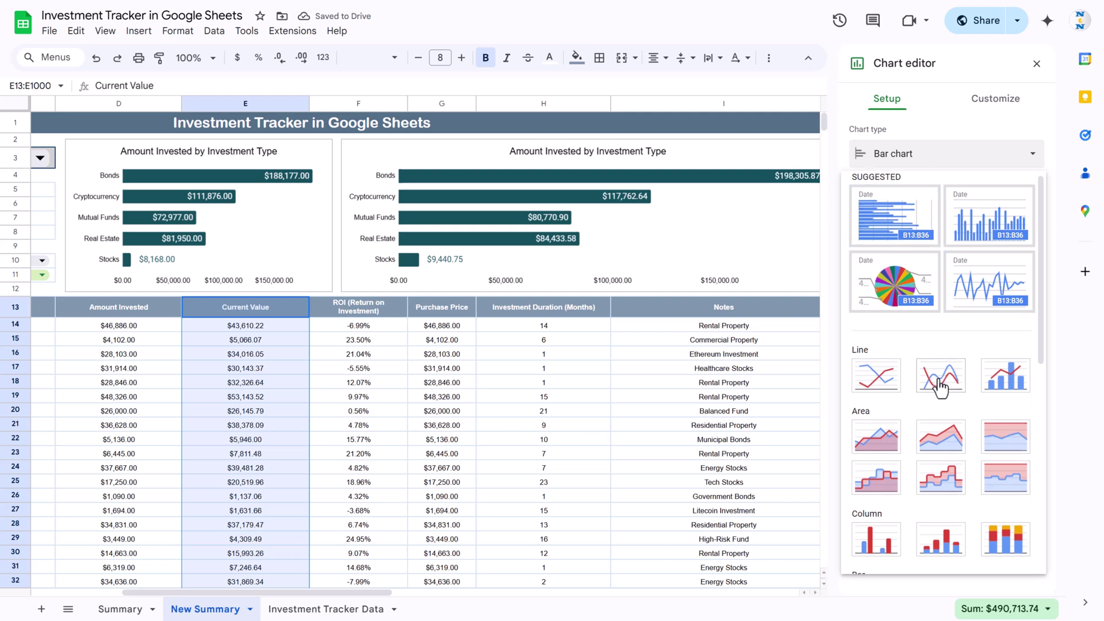
pyautogui.click(878, 329)
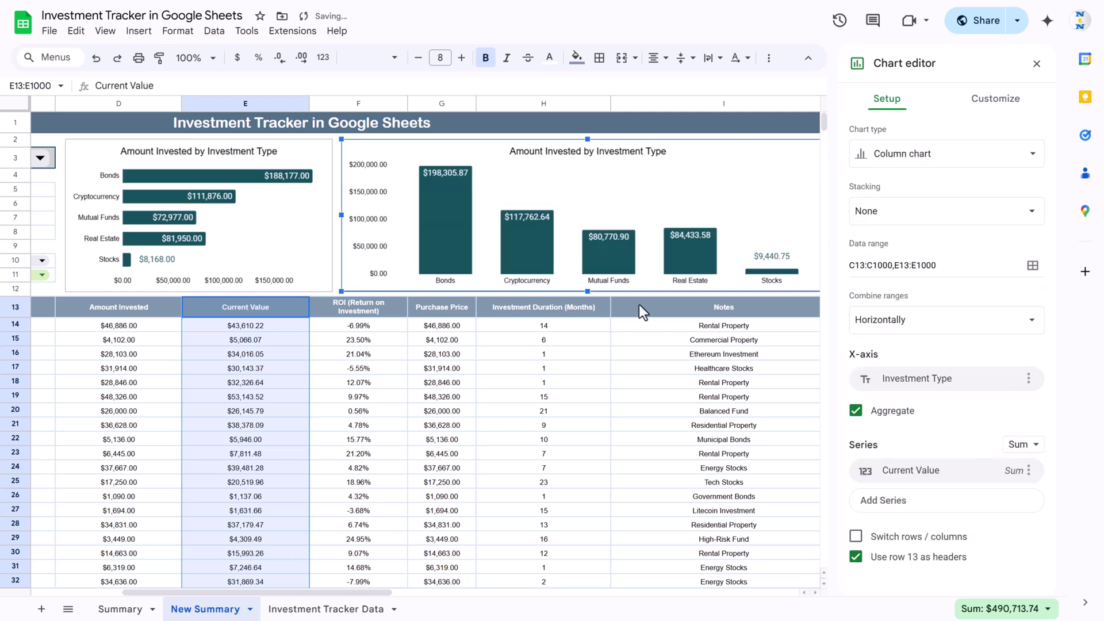
pyautogui.click(1004, 102)
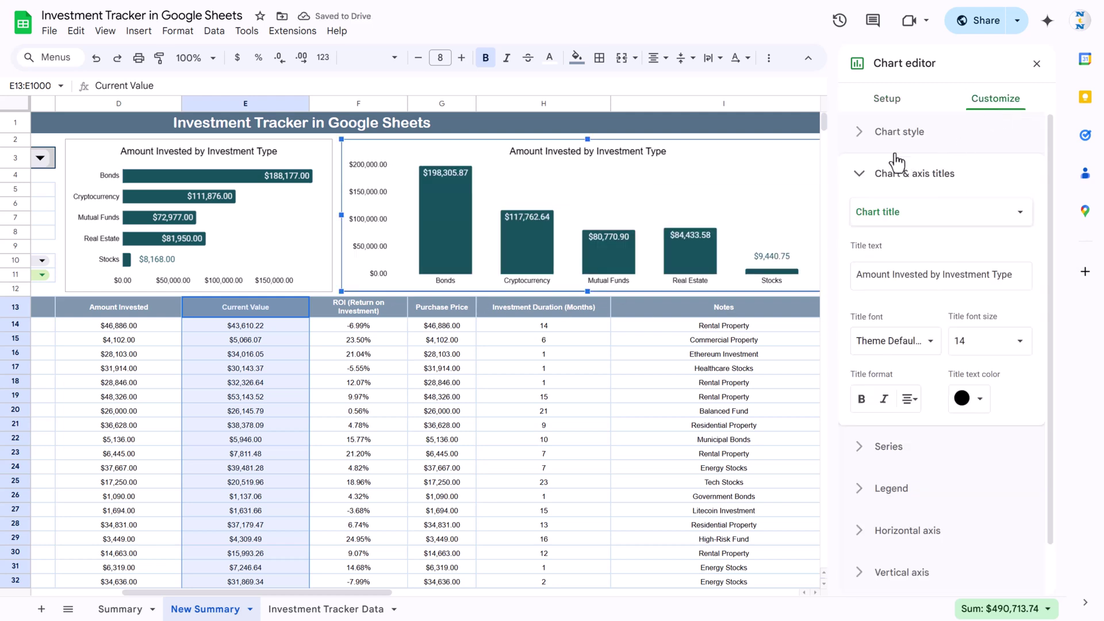
pyautogui.click(915, 141)
pyautogui.click(857, 319)
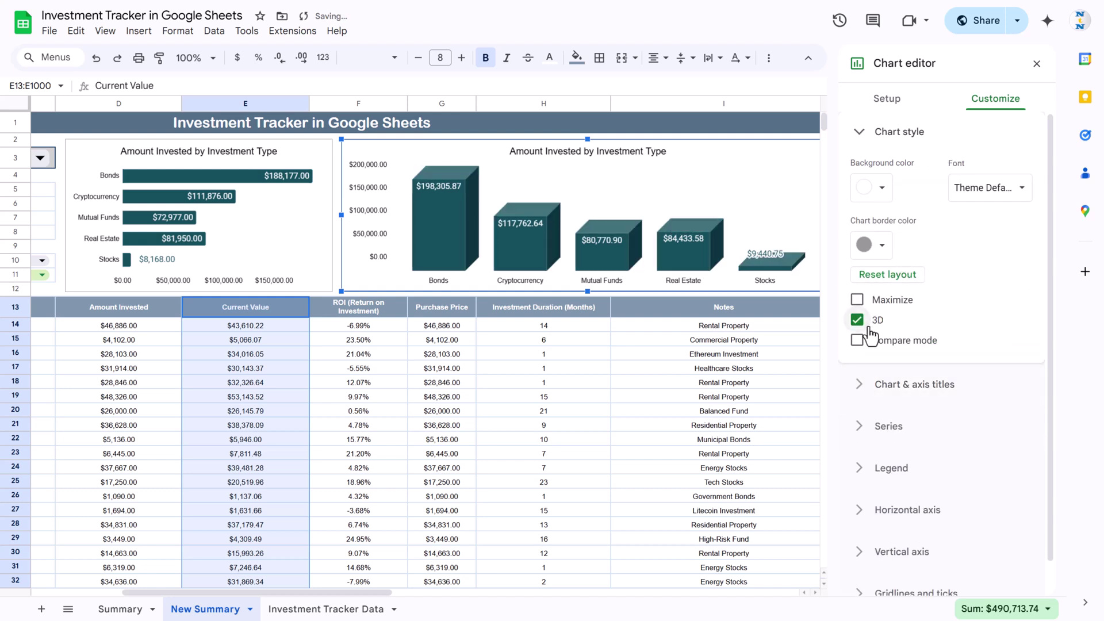
pyautogui.click(1036, 64)
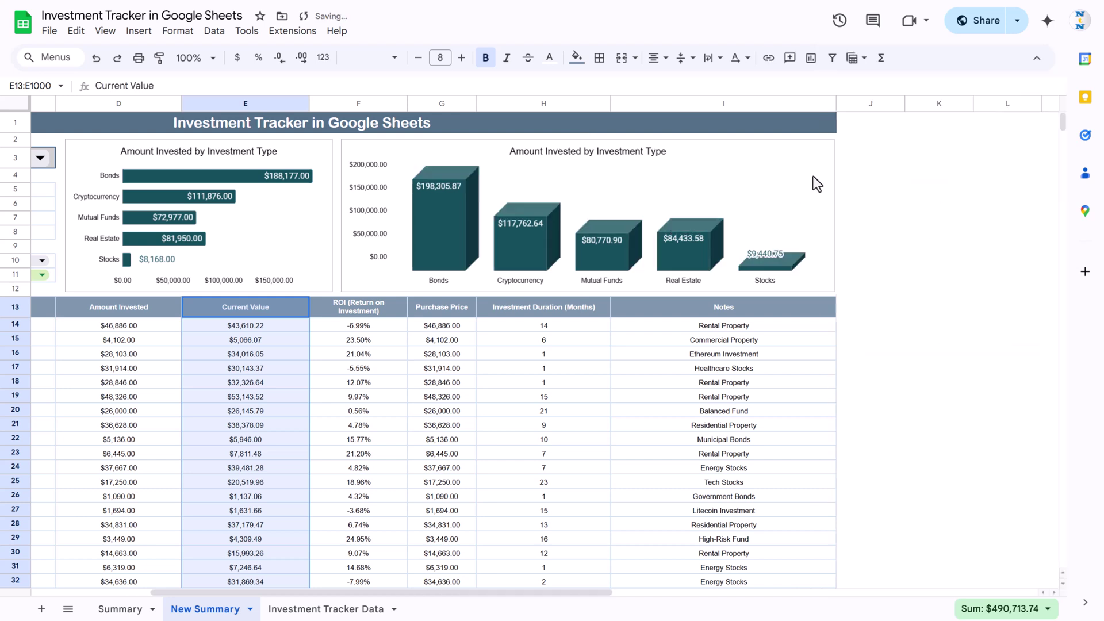
pyautogui.click(881, 180)
# Step: Calculate Total Amount Invested in C5 with a SUM of the Amount Invested column from D14 down to the last row
pyautogui.moveTo(465, 591); pyautogui.dragTo(256, 573)
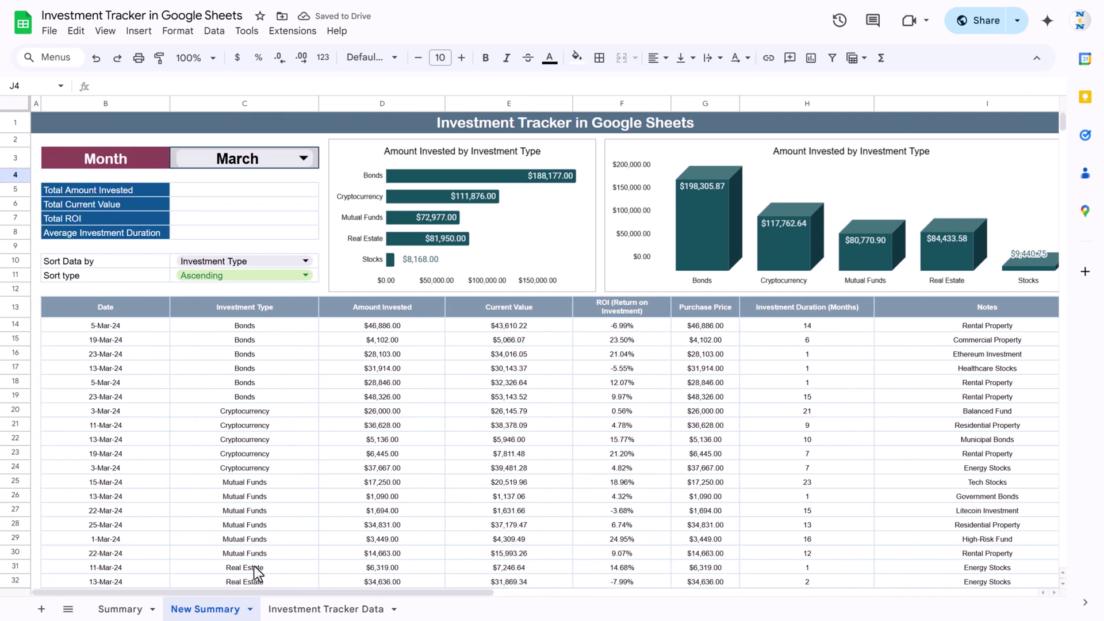
pyautogui.click(262, 193)
pyautogui.moveTo(244, 191); pyautogui.dragTo(244, 231)
pyautogui.click(247, 193)
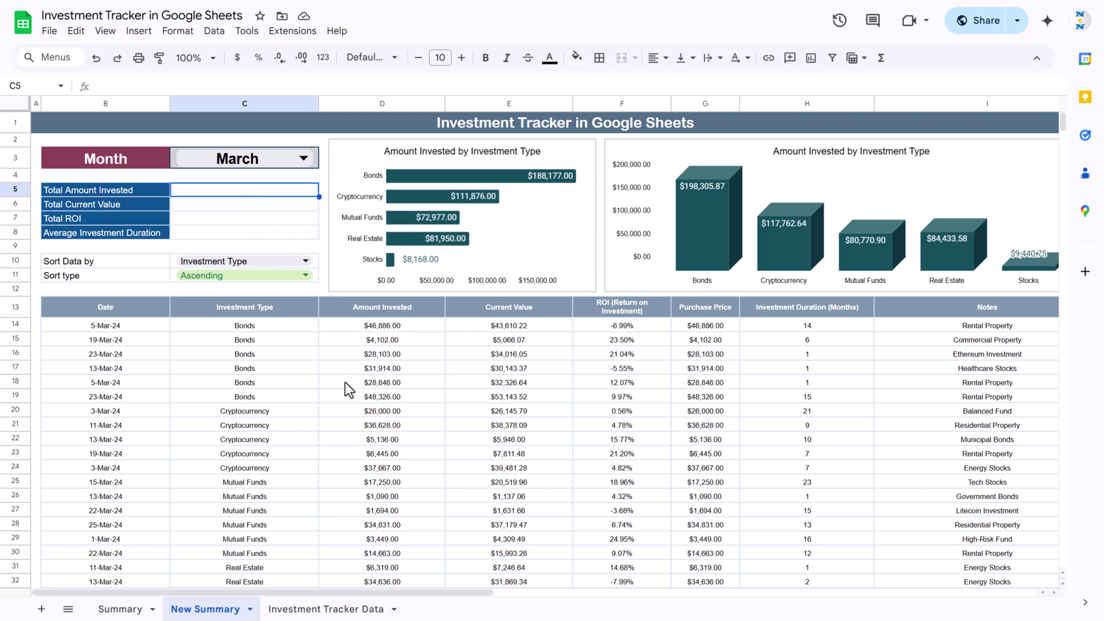
pyautogui.write('=sum')
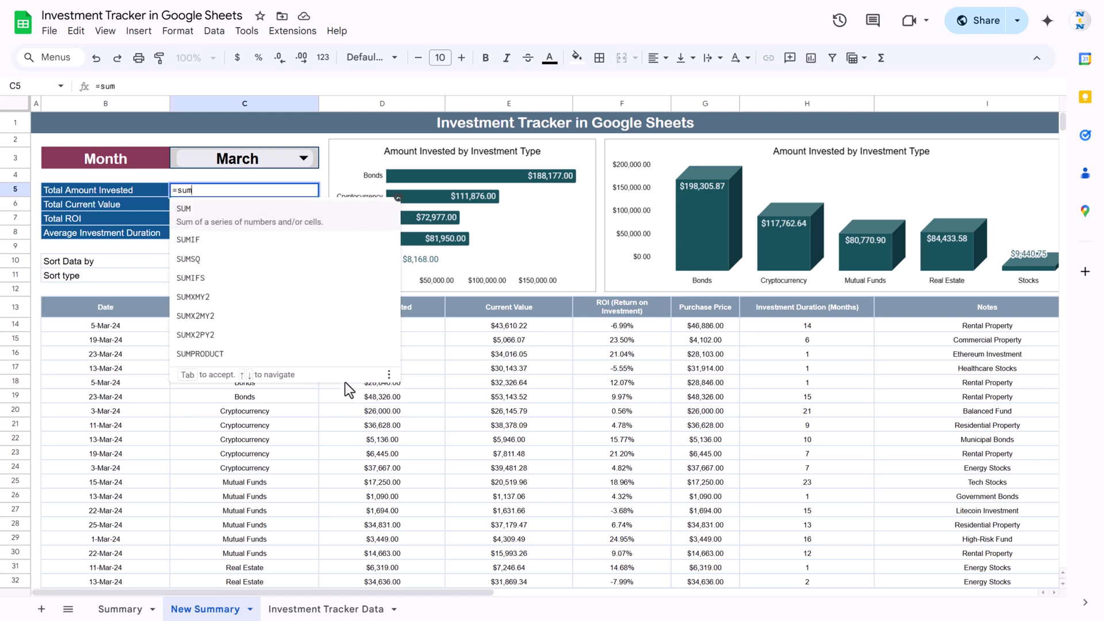
pyautogui.press('Tab')
pyautogui.click(412, 323)
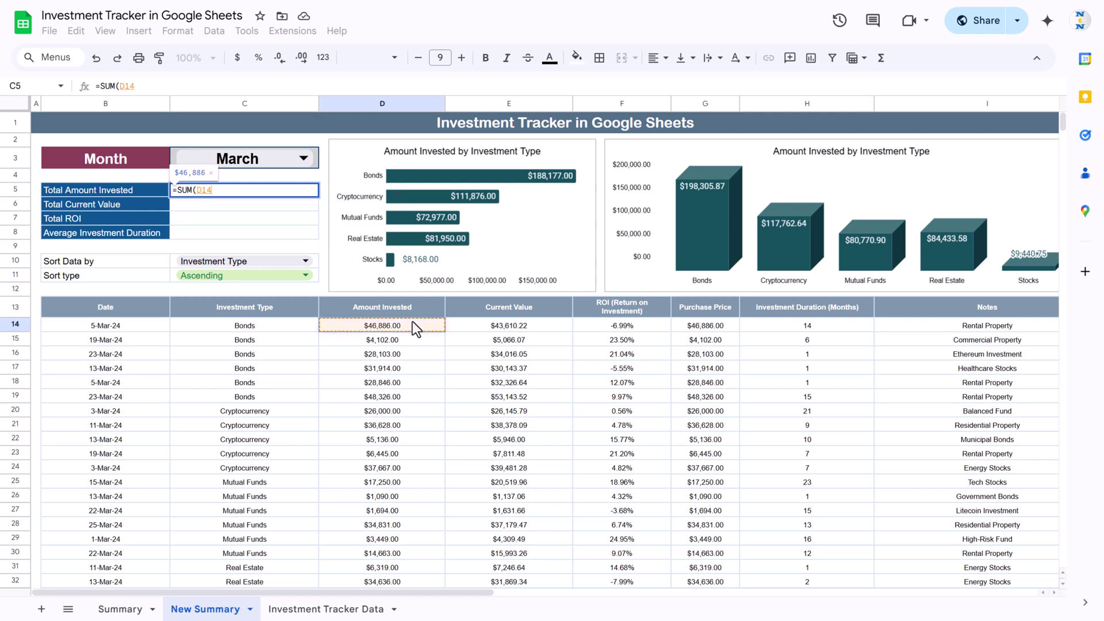
pyautogui.hotkey('ctrl', 'shift', 'Down')
pyautogui.press('Return')
# Step: Calculate Total Current Value in C6 with the formula =SUM(E14:E1000)
pyautogui.scroll(1, 412, 322)
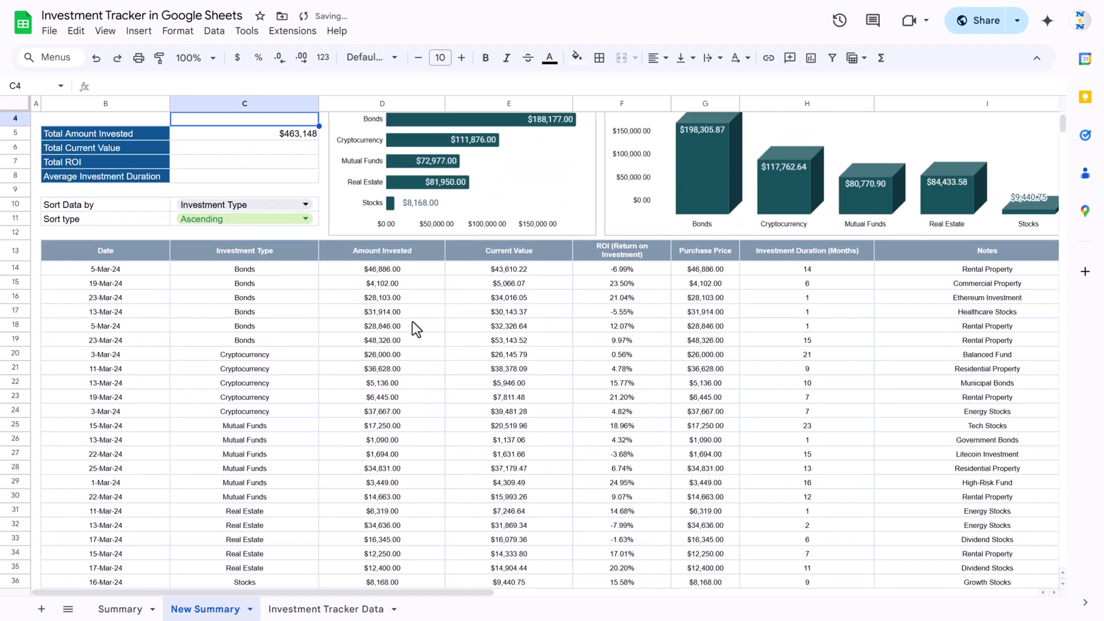
pyautogui.write('=sum')
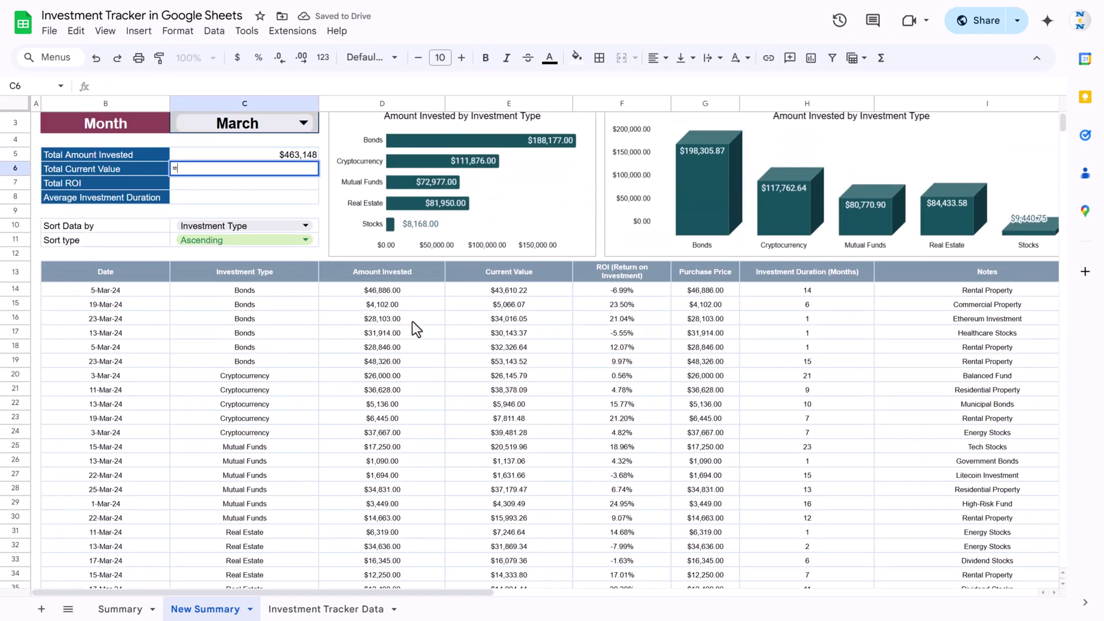
pyautogui.press('Tab')
pyautogui.press('Down')
pyautogui.press('Down')
pyautogui.press('Down')
pyautogui.press('Down')
pyautogui.press('Down')
pyautogui.press('Down')
pyautogui.press('Down')
pyautogui.press('Down')
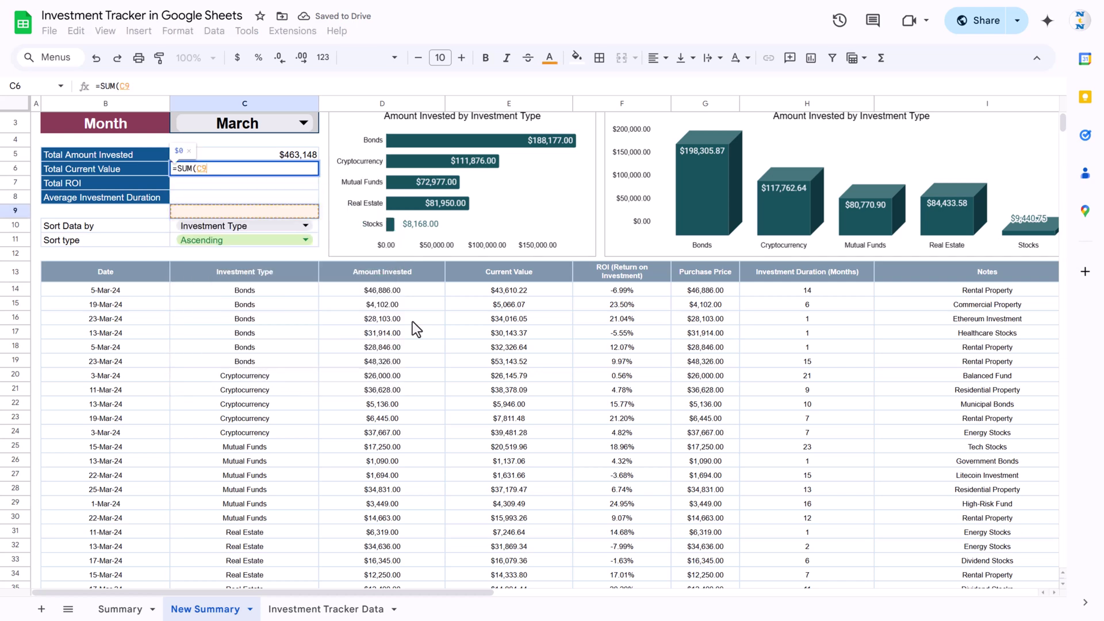
pyautogui.press('Right')
pyautogui.press('Right')
pyautogui.hotkey('ctrl', 'shift', 'Down')
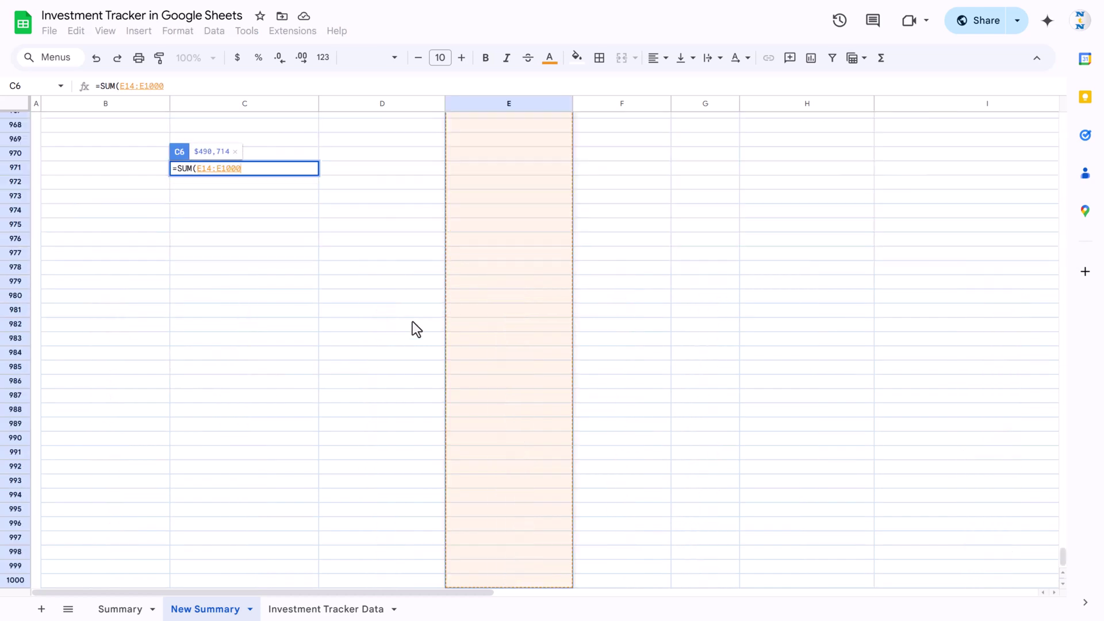
pyautogui.press('Return')
# Step: Calculate Average Investment Duration in C8 with the formula =AVERAGE(H14:H1000)
pyautogui.press('Down')
pyautogui.press('Down')
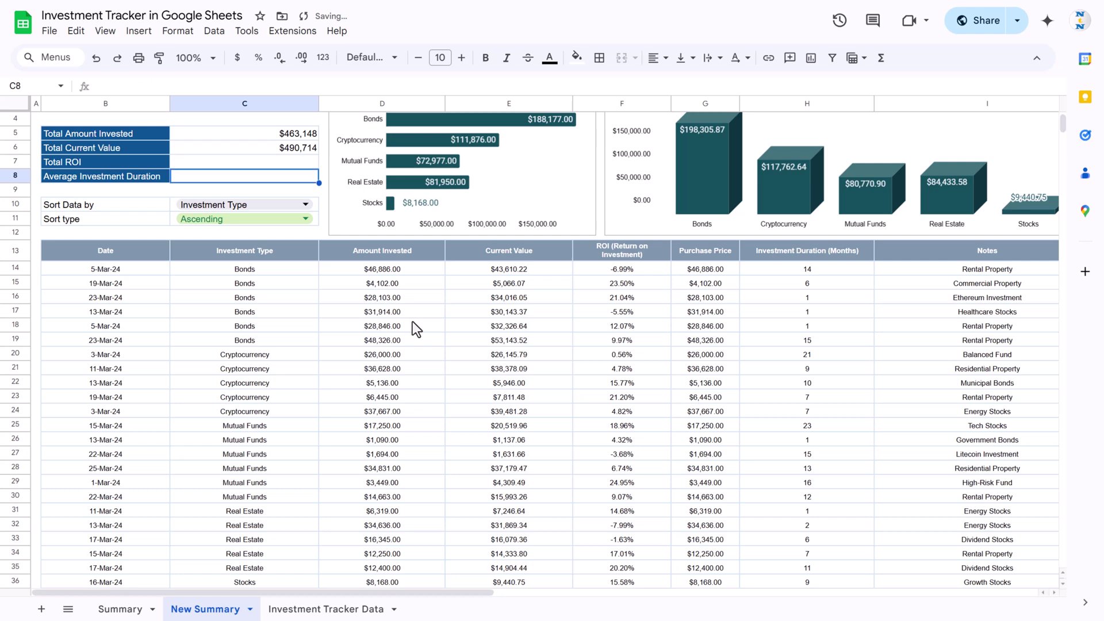
pyautogui.write('=av')
pyautogui.press('Tab')
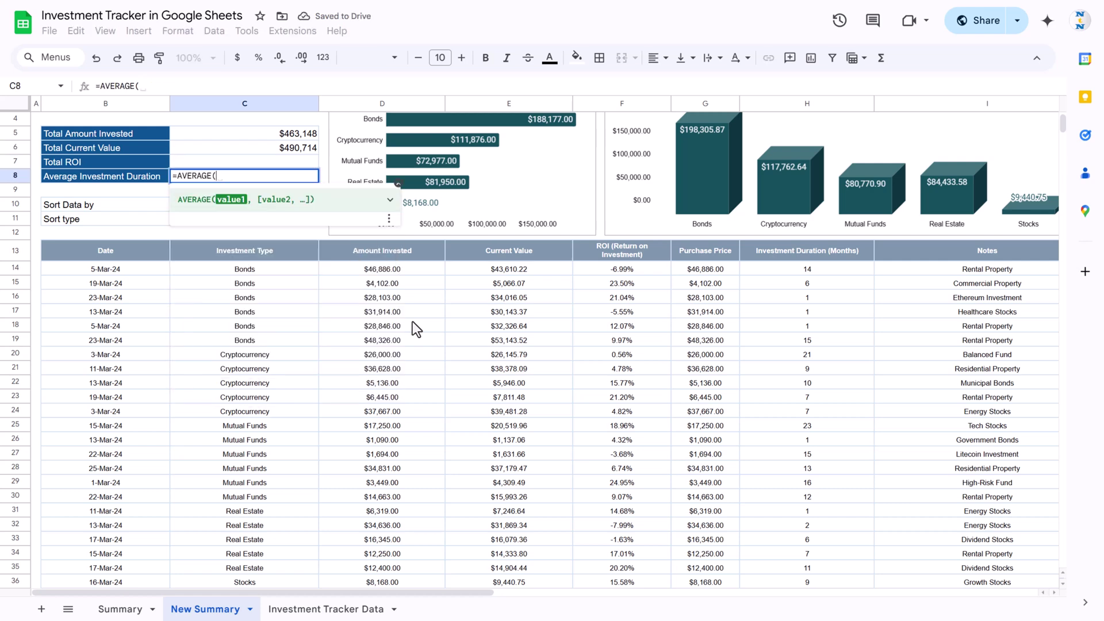
pyautogui.press('Down')
pyautogui.press('Down')
pyautogui.press('Down')
pyautogui.press('Down')
pyautogui.press('Down')
pyautogui.press('Right')
pyautogui.press('Right')
pyautogui.press('Right')
pyautogui.press('Right')
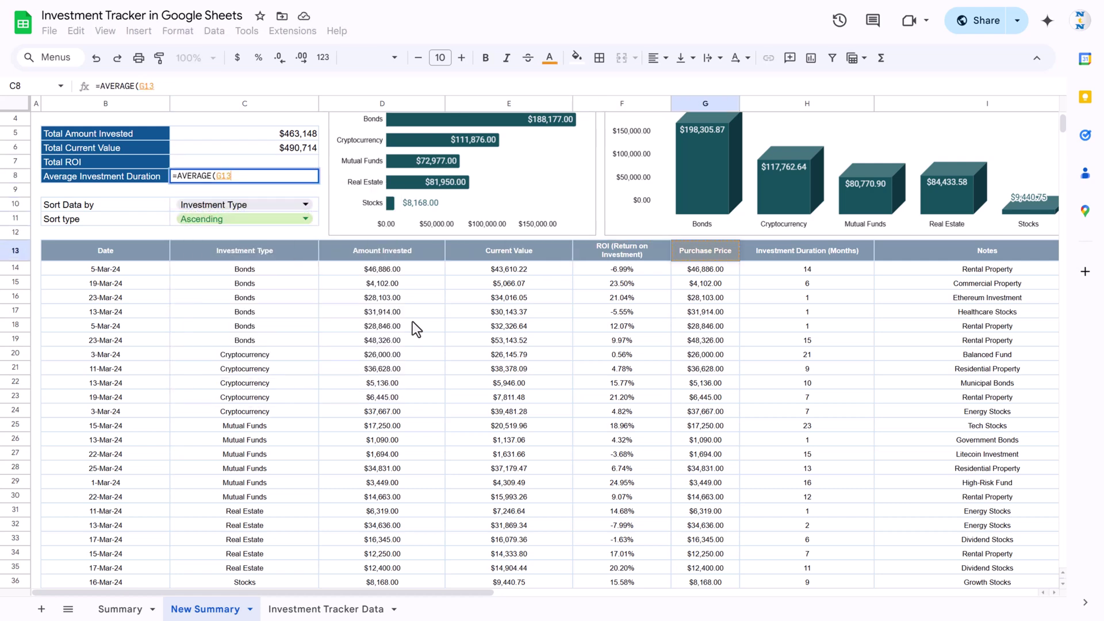
pyautogui.press('Down')
pyautogui.press('Right')
pyautogui.hotkey('ctrl', 'shift', 'Down')
pyautogui.press('Return')
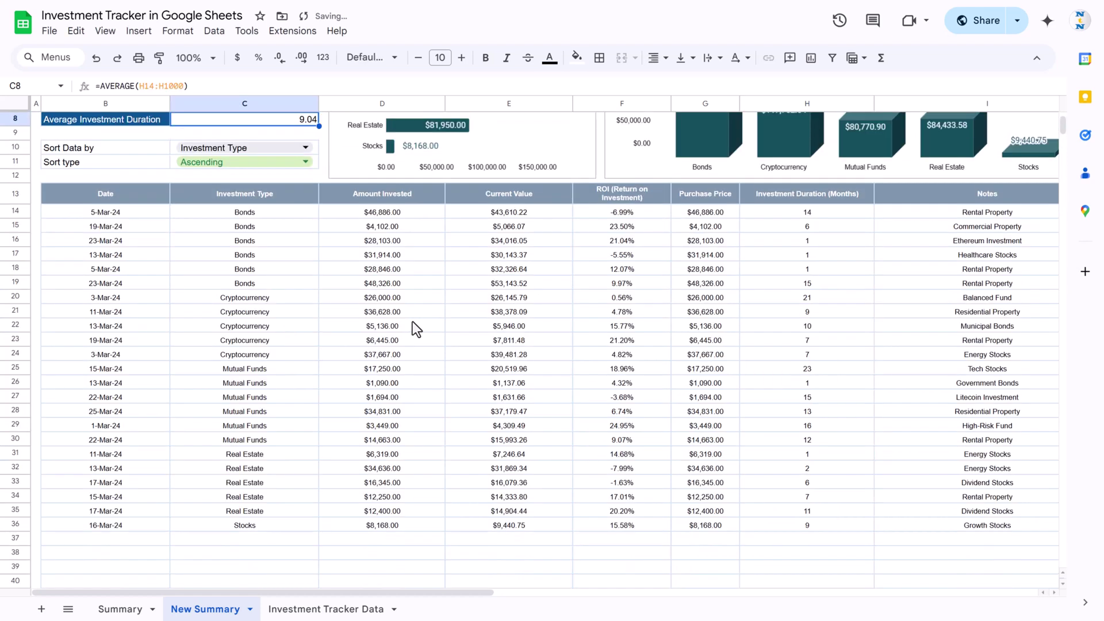
# Step: Calculate Total ROI in C7 with the formula =(C6-C5)/C5
pyautogui.press('Up')
pyautogui.press('Up')
pyautogui.press('Up')
pyautogui.press('Up')
pyautogui.press('Up')
pyautogui.press('Down')
pyautogui.press('Down')
pyautogui.press('Down')
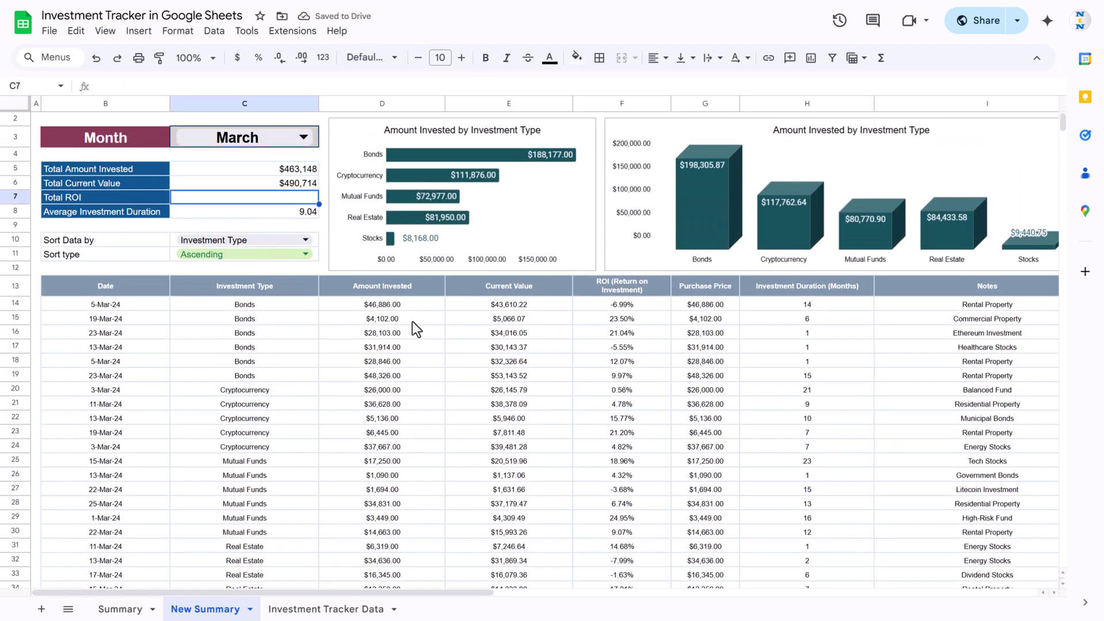
pyautogui.write('=')
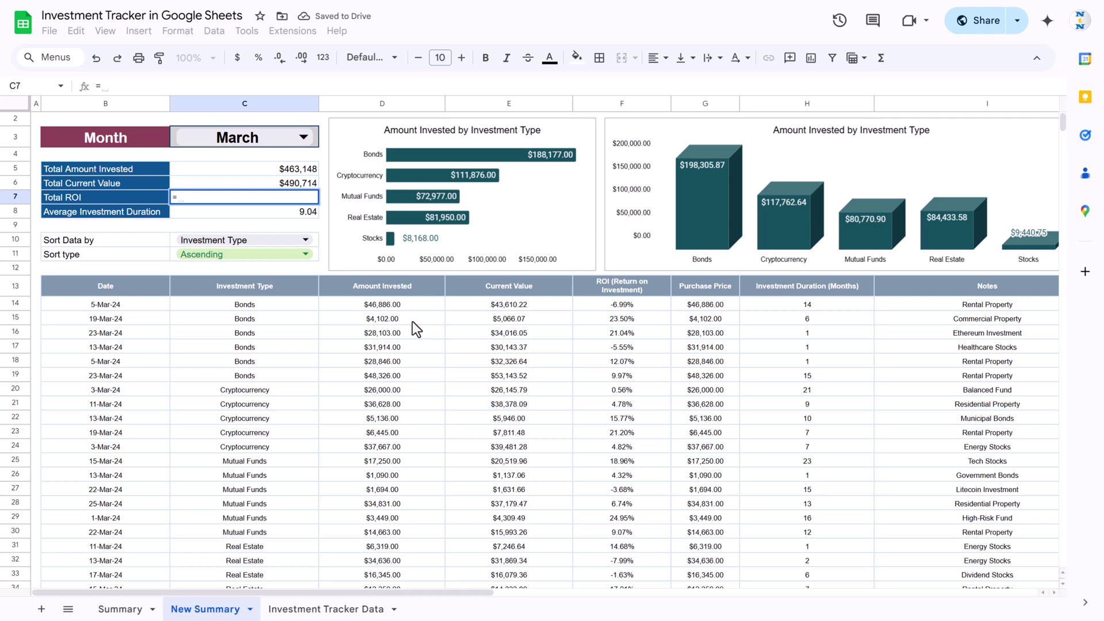
pyautogui.press('Up')
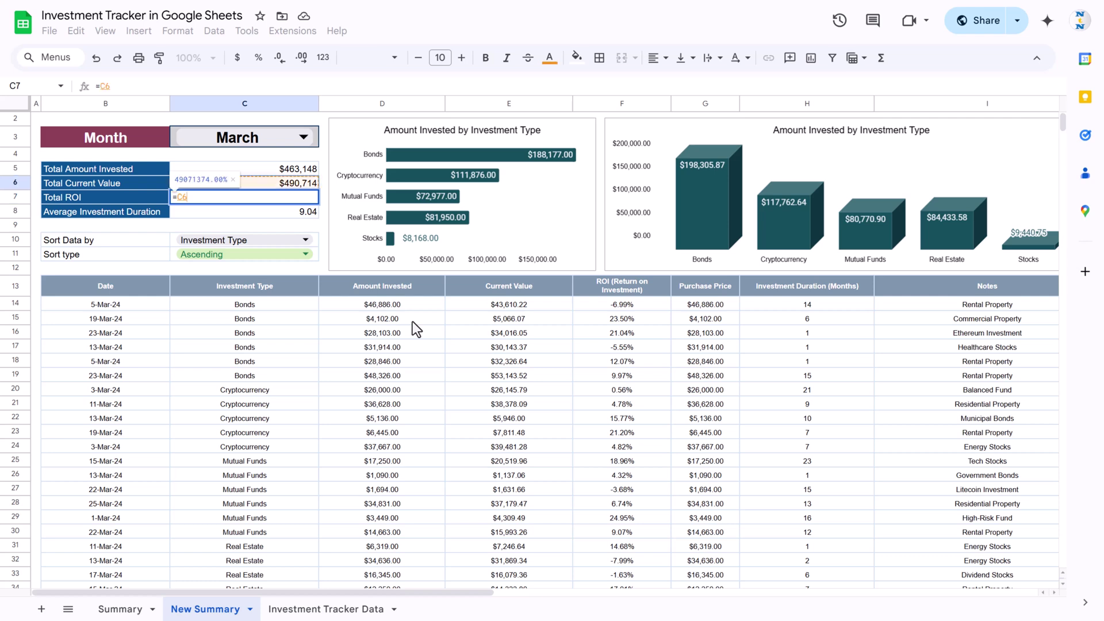
pyautogui.write('-')
pyautogui.press('Up')
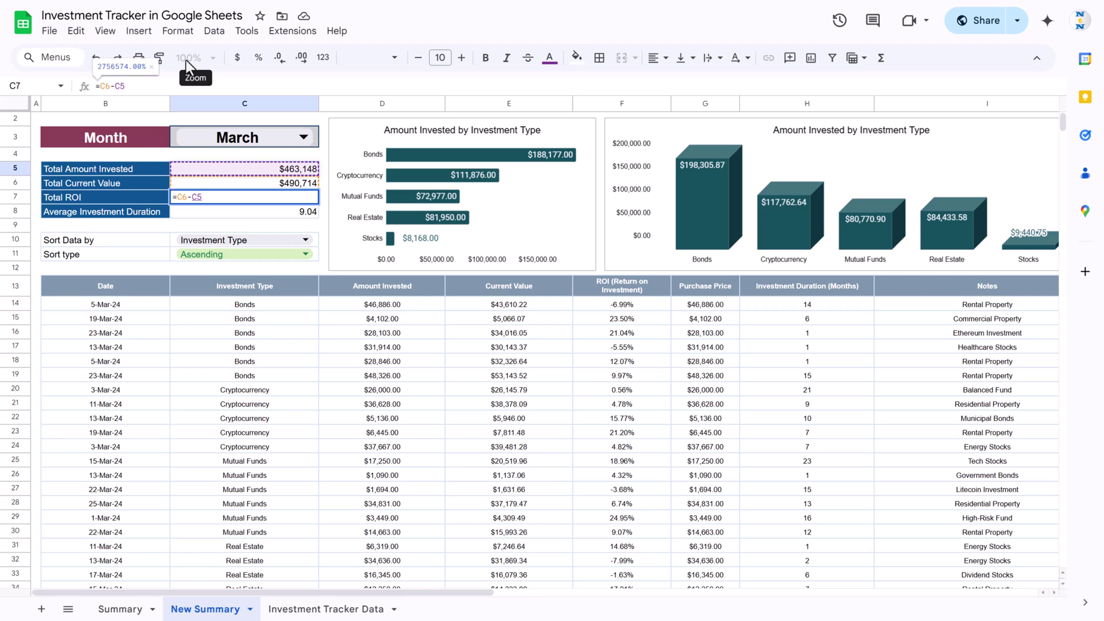
pyautogui.click(104, 85)
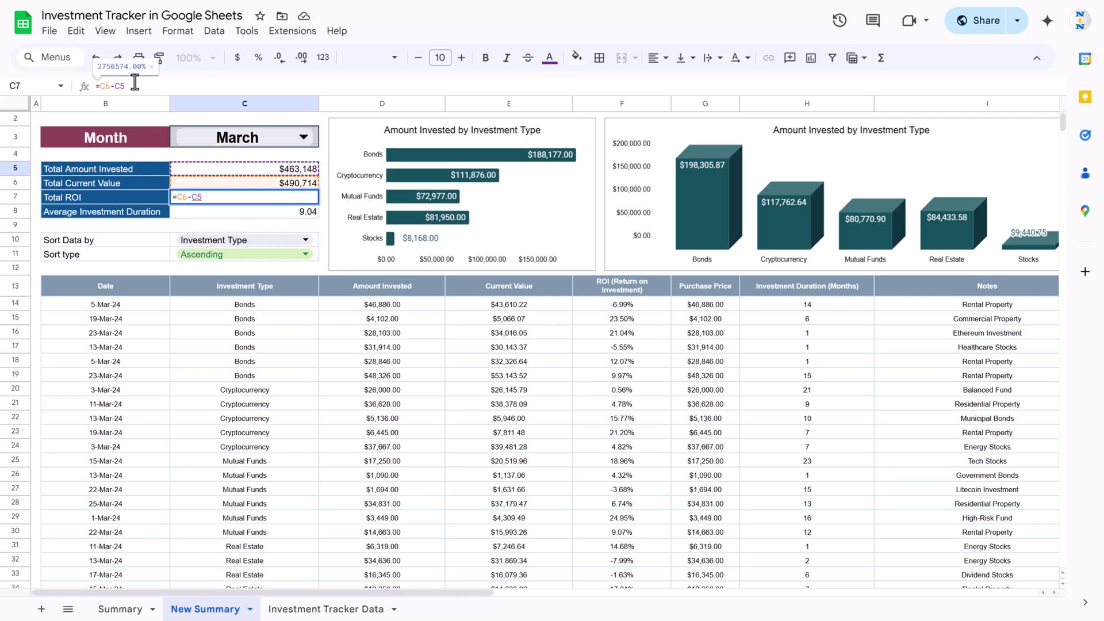
pyautogui.write('(')
pyautogui.click(214, 86)
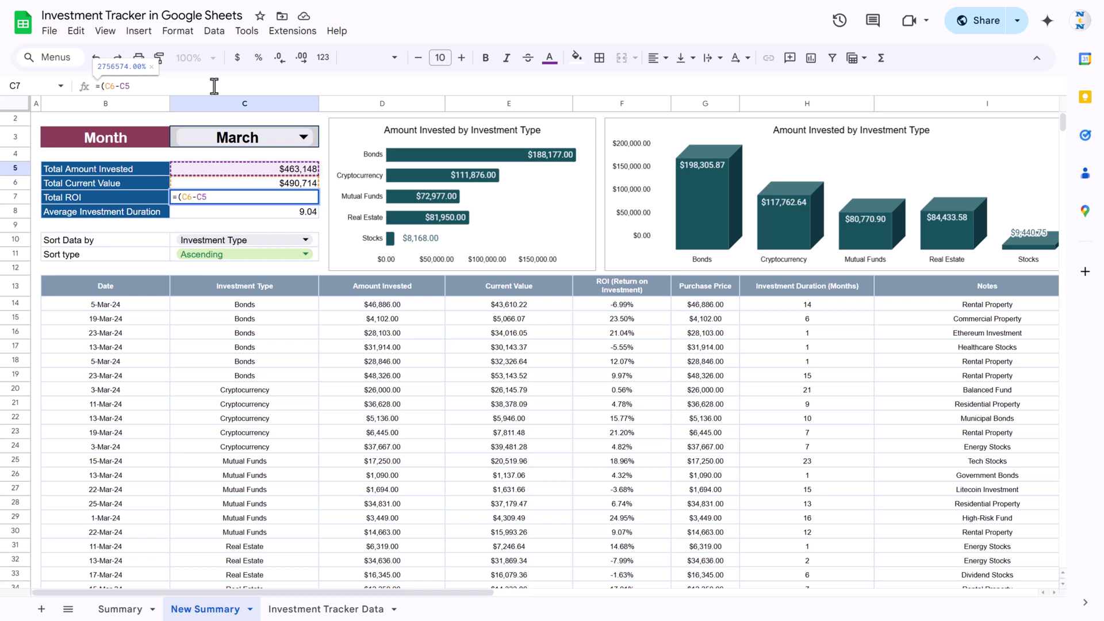
pyautogui.write(')/')
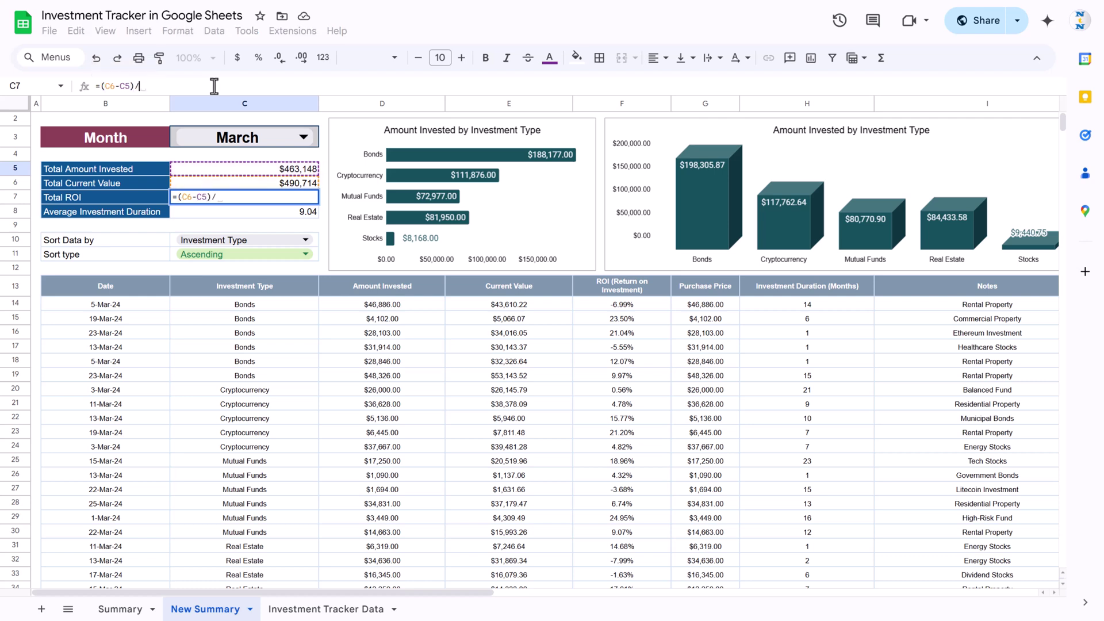
pyautogui.click(275, 167)
pyautogui.press('Return')
pyautogui.press('Up')
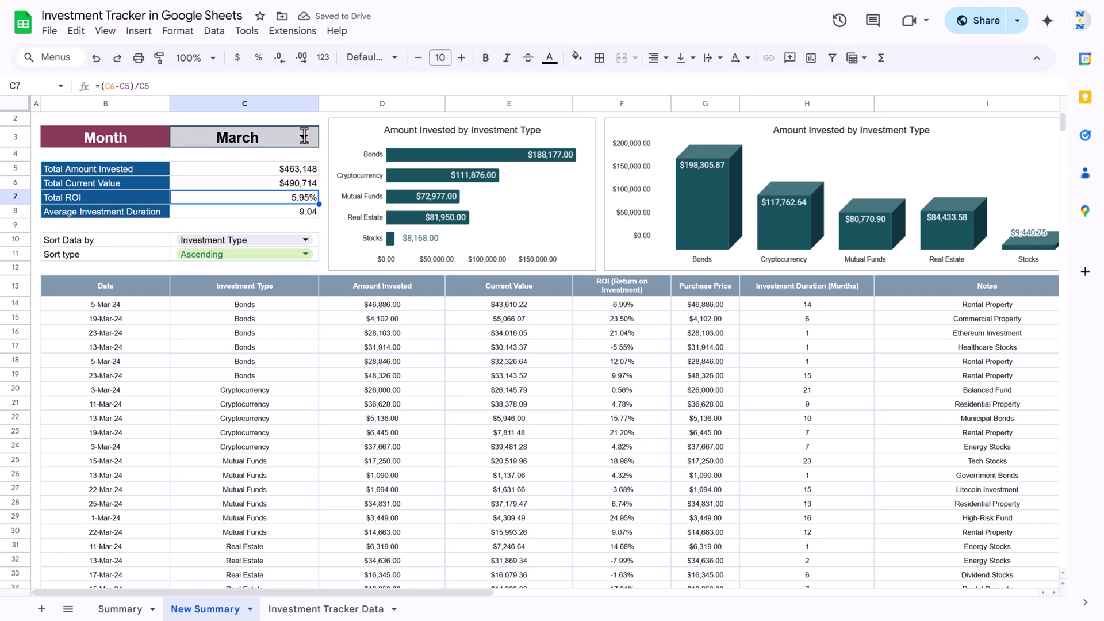
# Step: Set the dashboard's Month filter to May and select the Current Value header cell E13
pyautogui.click(270, 137)
pyautogui.click(190, 246)
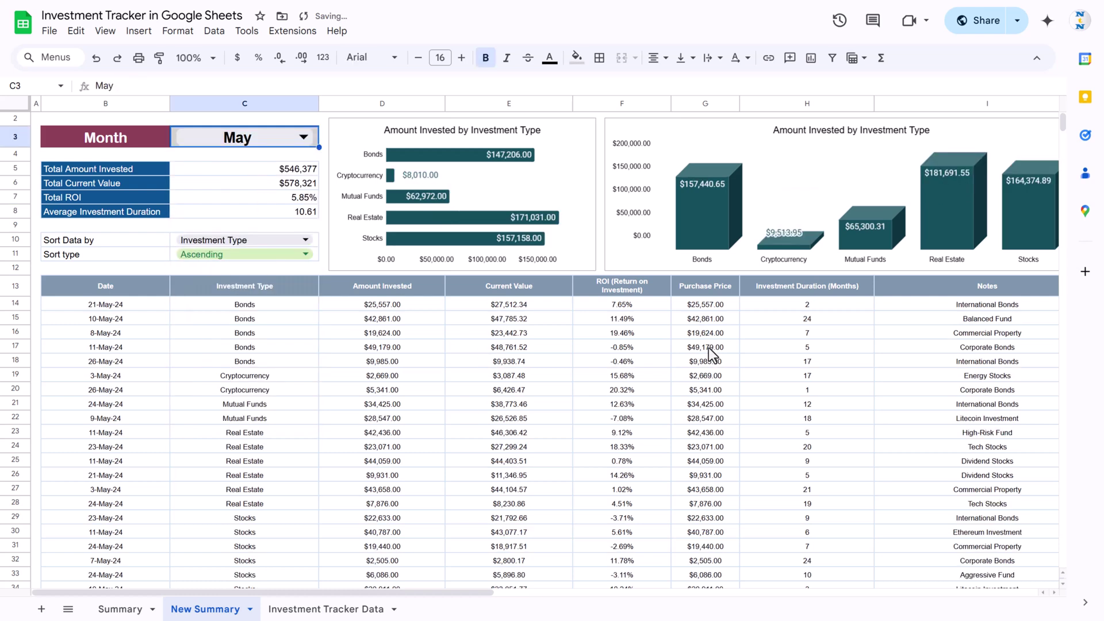
pyautogui.click(512, 289)
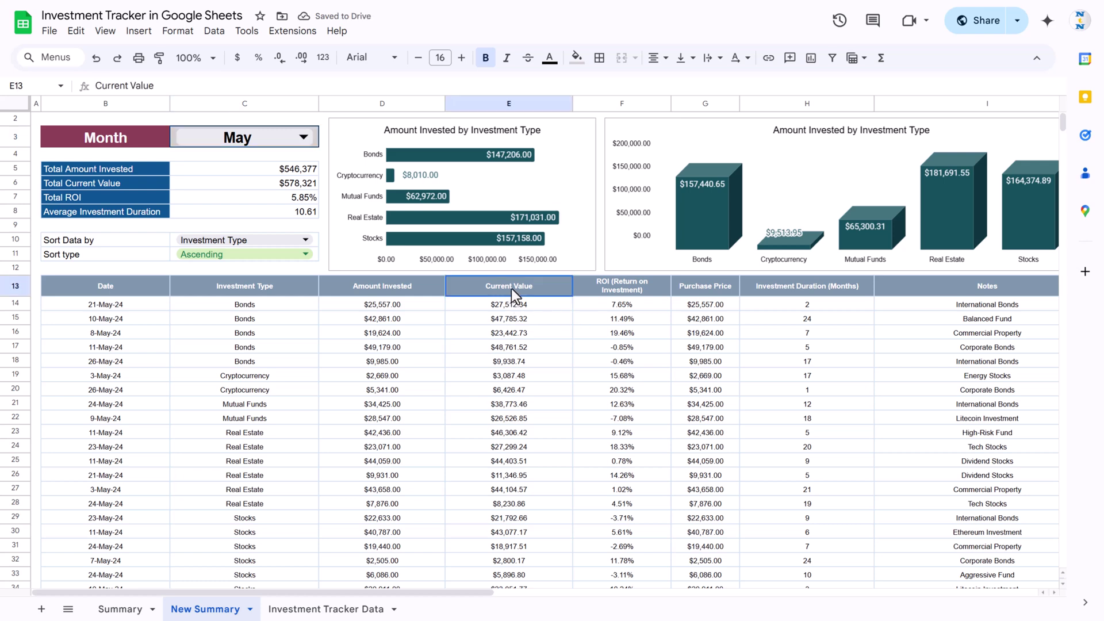